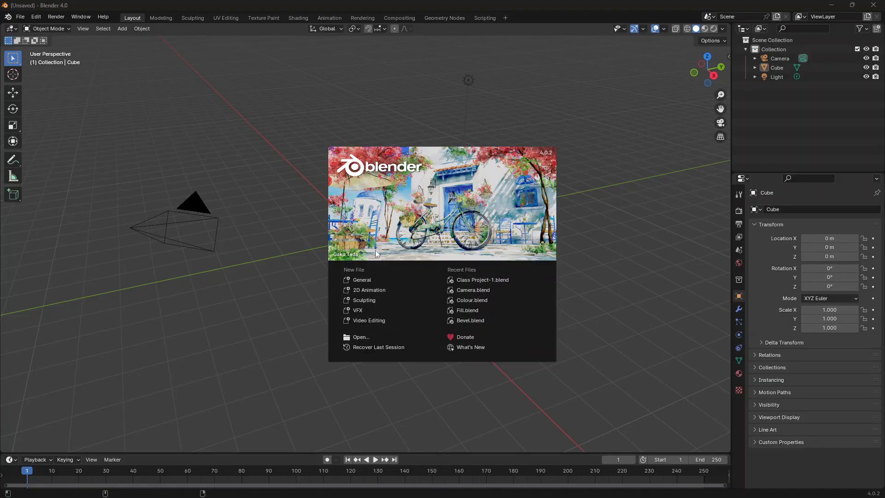
# Dismiss the splash screen, open the preferences at the interface settings and set the resolution scale to 1.27.
pyautogui.click(649, 131)
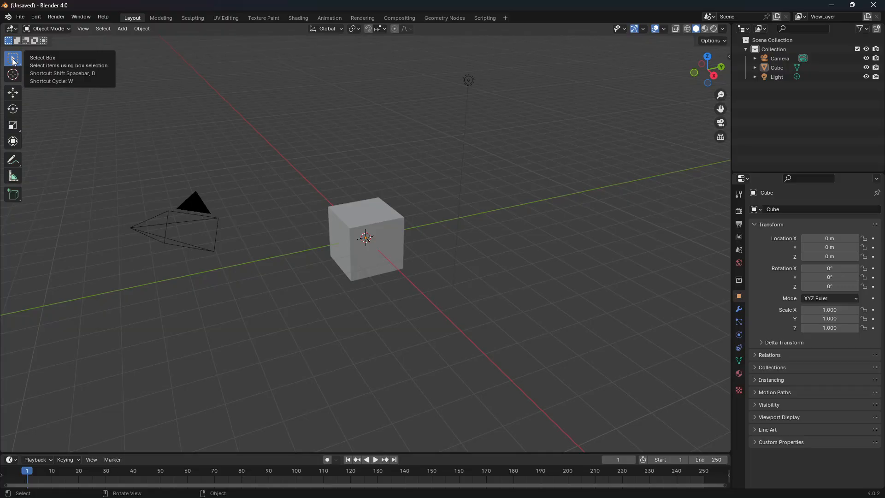
pyautogui.click(37, 16)
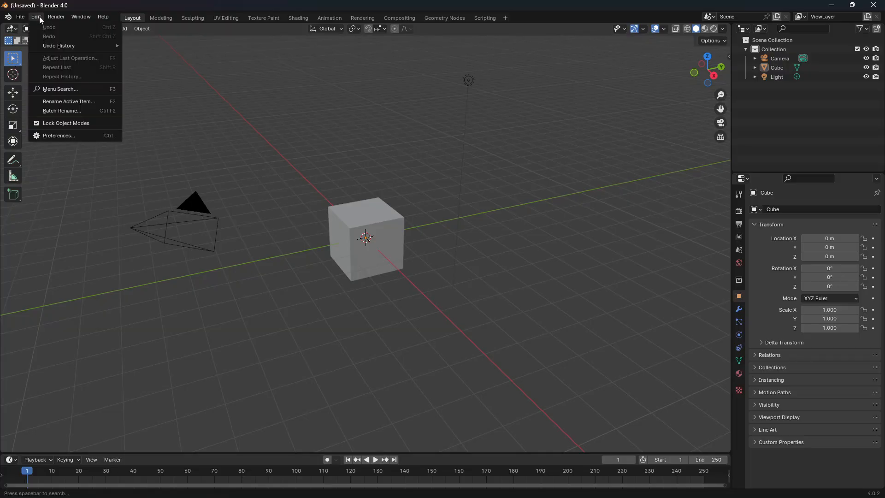
pyautogui.click(59, 137)
pyautogui.moveTo(180, 15); pyautogui.dragTo(685, 101)
pyautogui.click(561, 120)
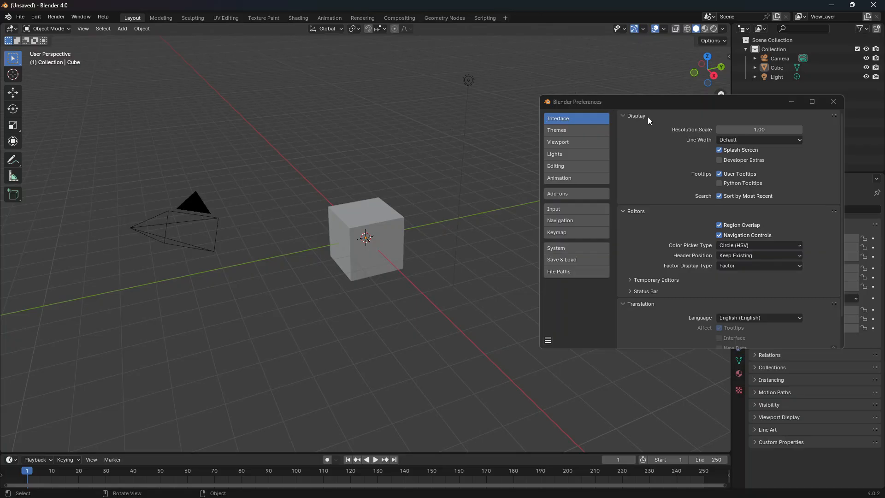
pyautogui.moveTo(760, 129); pyautogui.dragTo(815, 129)
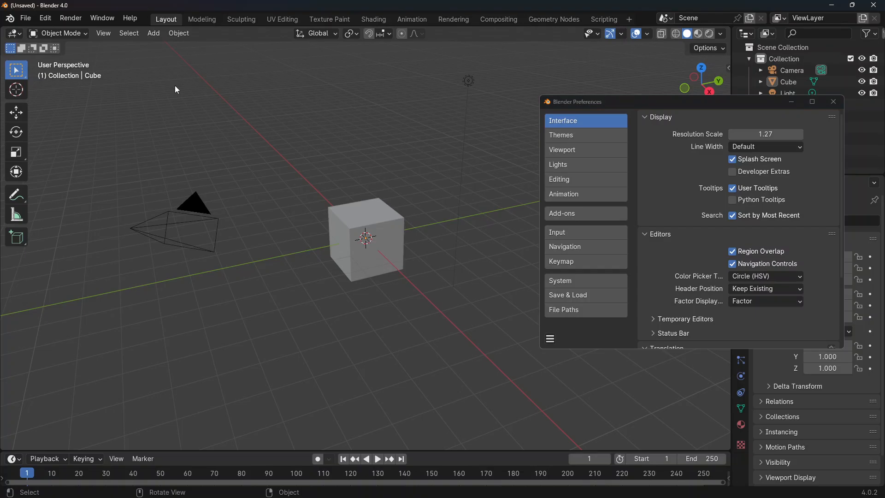
# Try the Thin and Thick interface line widths and return the line width to Default.
pyautogui.click(801, 148)
pyautogui.click(764, 159)
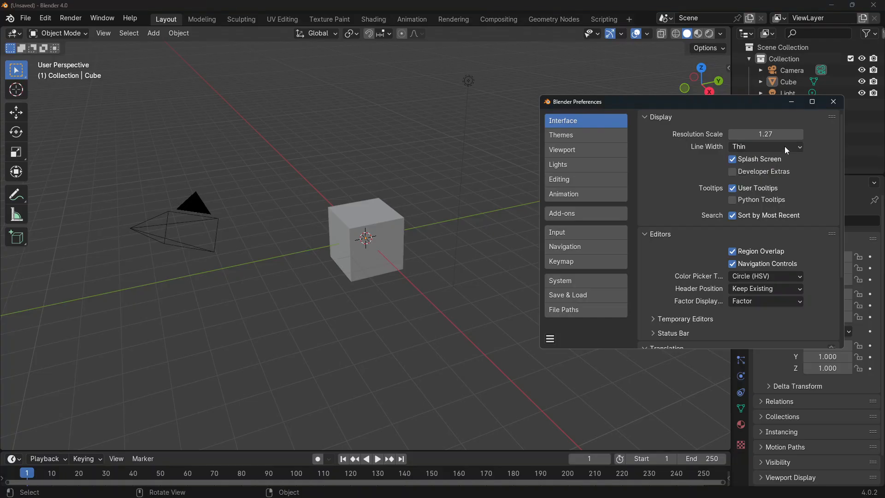
pyautogui.click(785, 147)
pyautogui.click(763, 171)
pyautogui.click(789, 146)
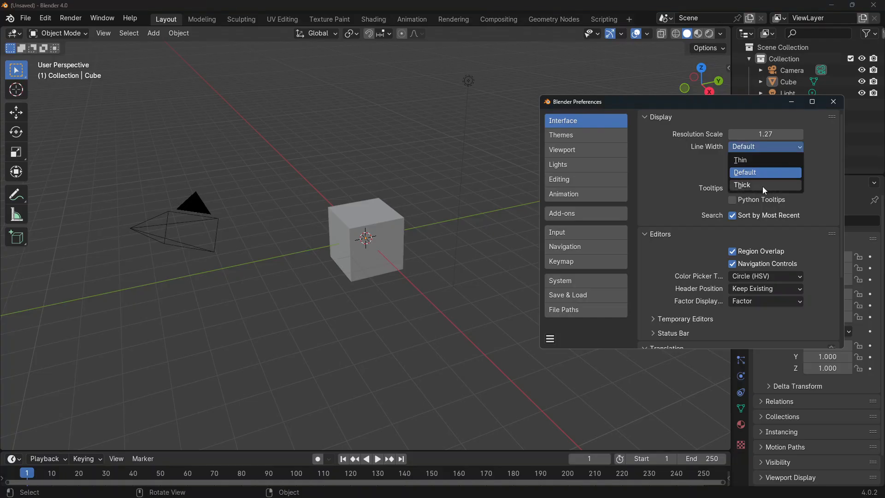
pyautogui.click(763, 186)
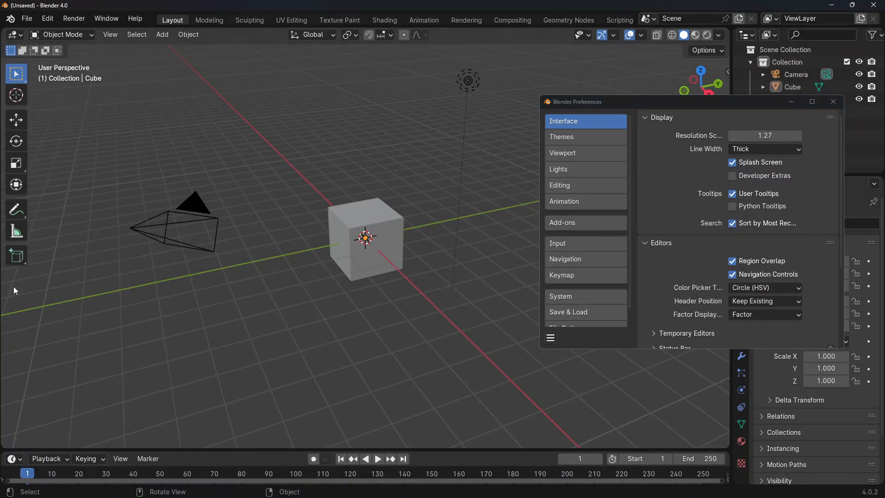
pyautogui.click(765, 146)
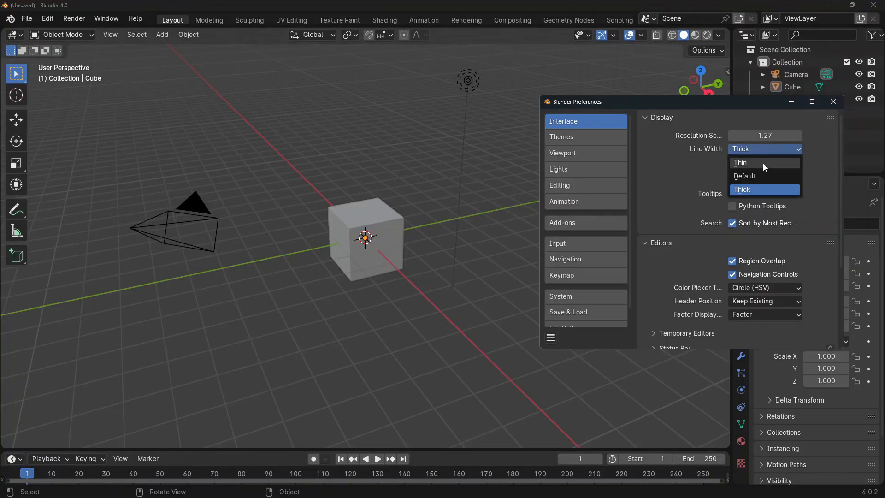
pyautogui.click(763, 164)
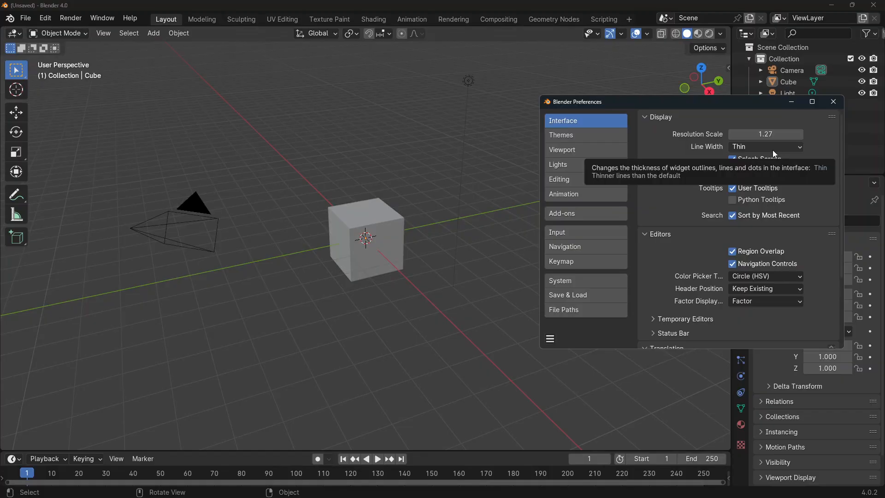
pyautogui.click(773, 151)
pyautogui.click(760, 171)
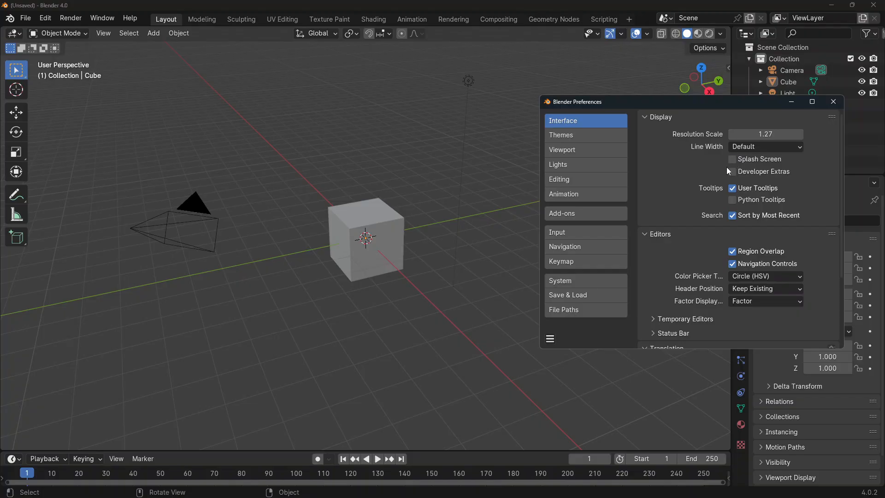
# Try enabling Developer Extras in the interface preferences and switch the option off again.
pyautogui.click(737, 173)
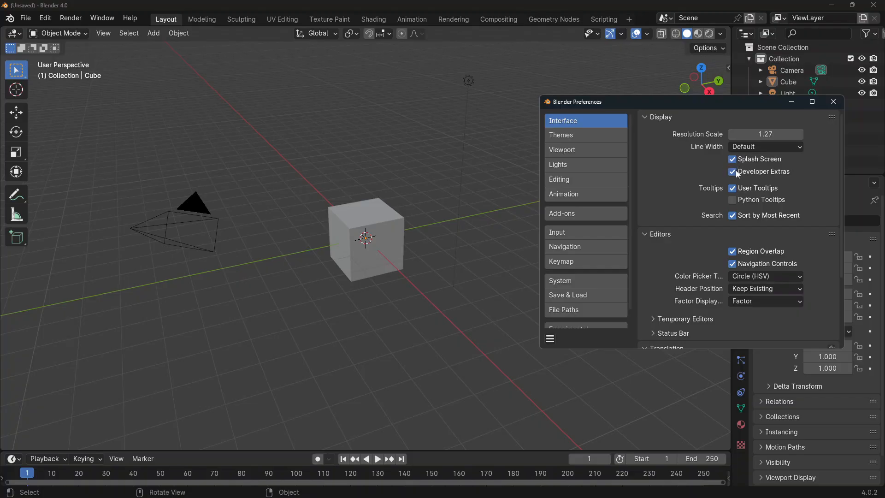
pyautogui.scroll(-5, 658, 241)
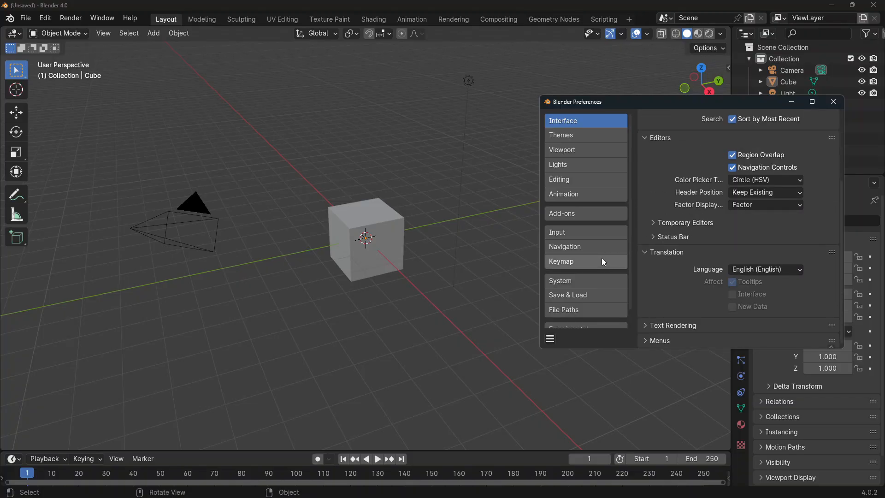
pyautogui.scroll(5, 786, 168)
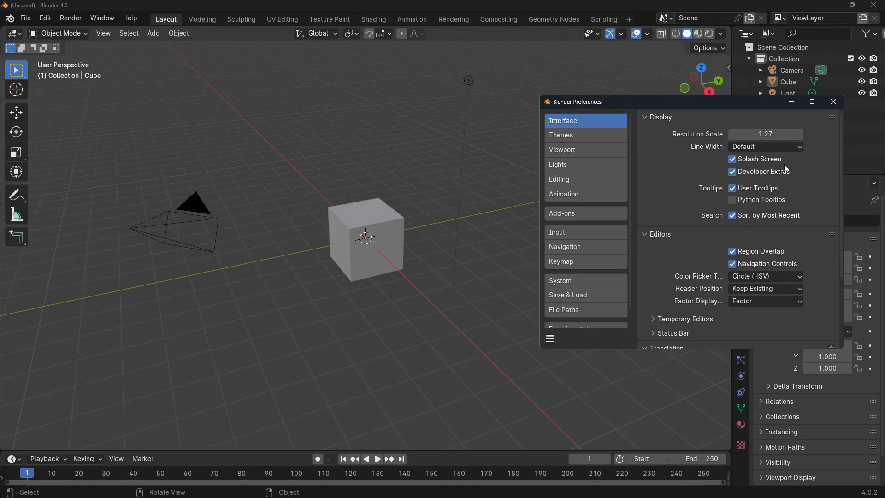
pyautogui.click(733, 173)
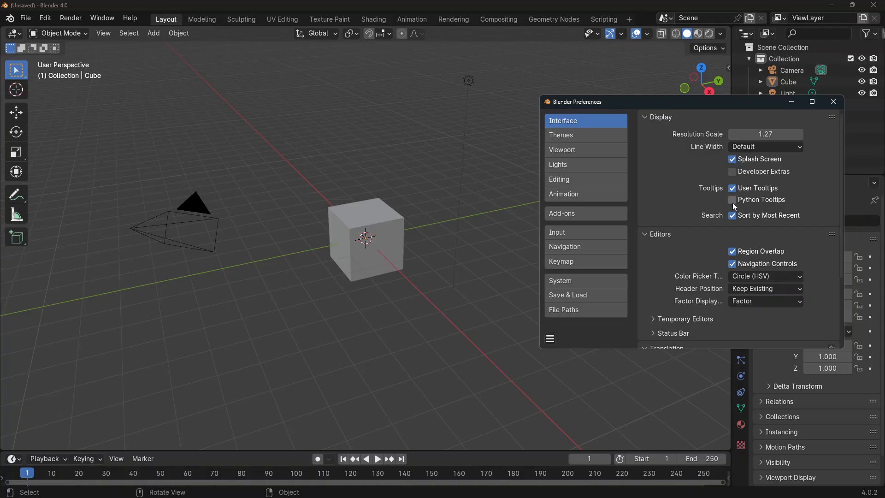
# Examine the editor and translation settings, including the list of available interface languages, and close the preferences.
pyautogui.scroll(-1, 759, 204)
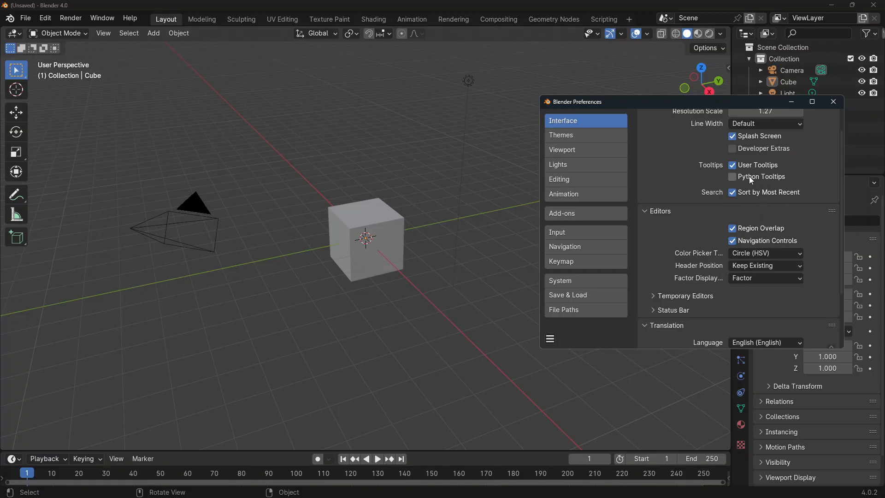
pyautogui.scroll(-2, 768, 171)
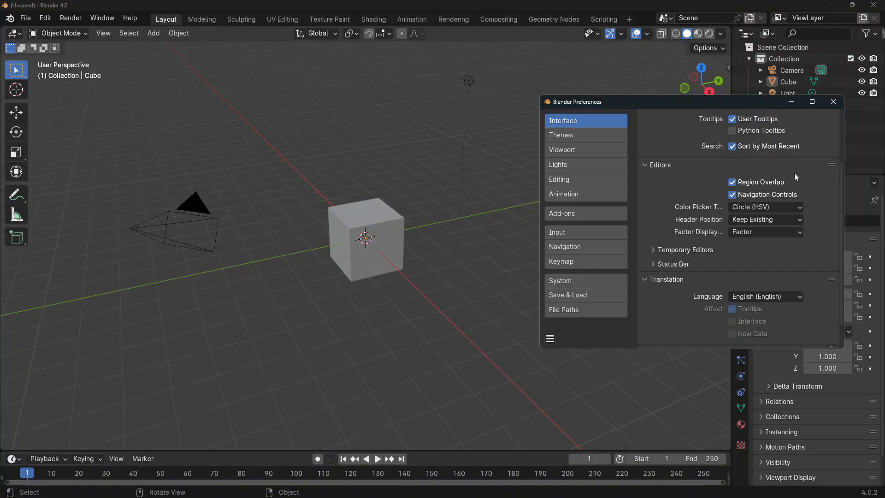
pyautogui.scroll(-1, 784, 173)
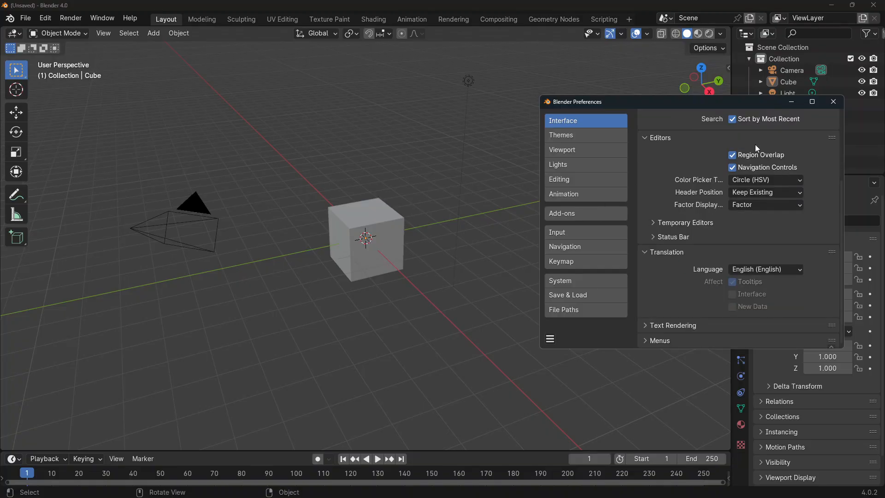
pyautogui.click(793, 270)
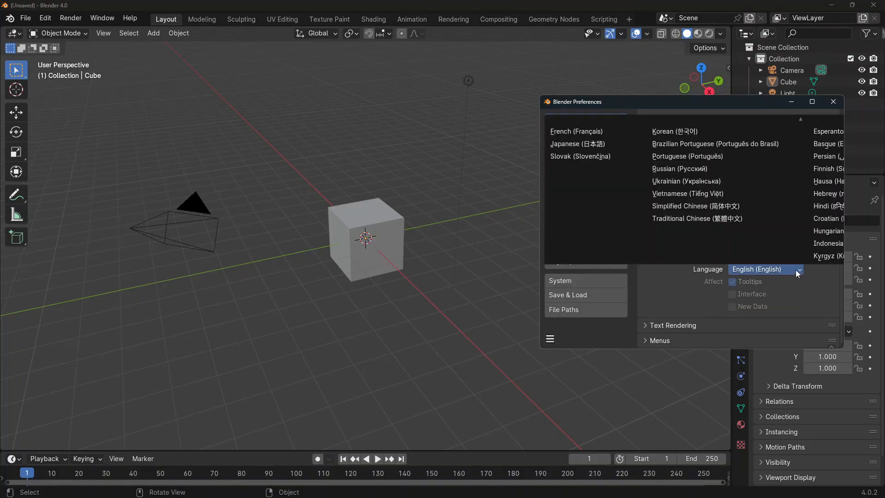
pyautogui.scroll(2, 691, 157)
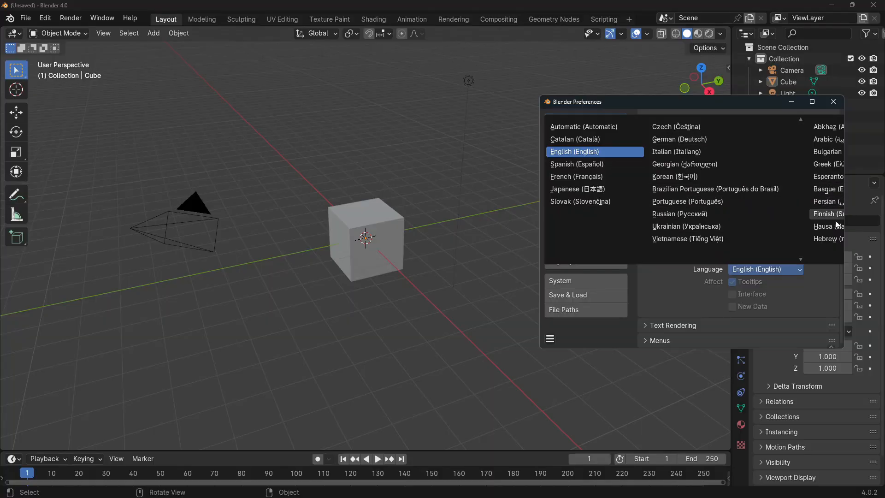
pyautogui.scroll(-2, 826, 238)
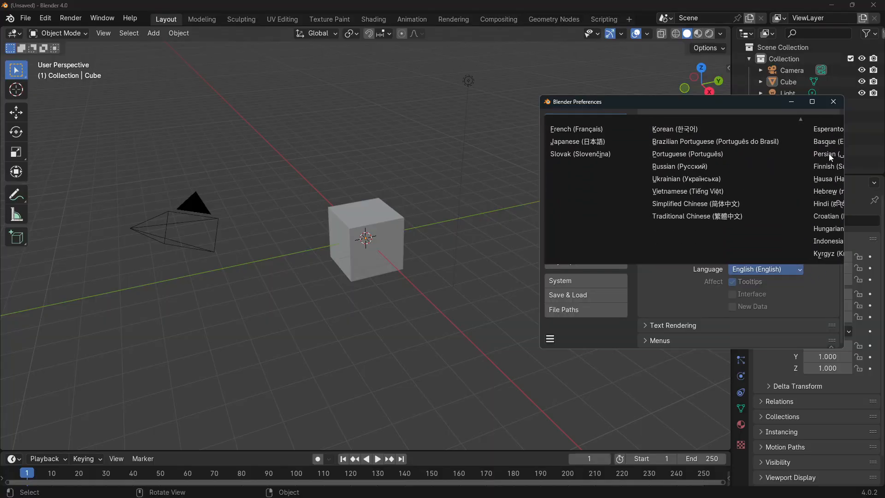
pyautogui.scroll(3, 829, 154)
pyautogui.click(837, 104)
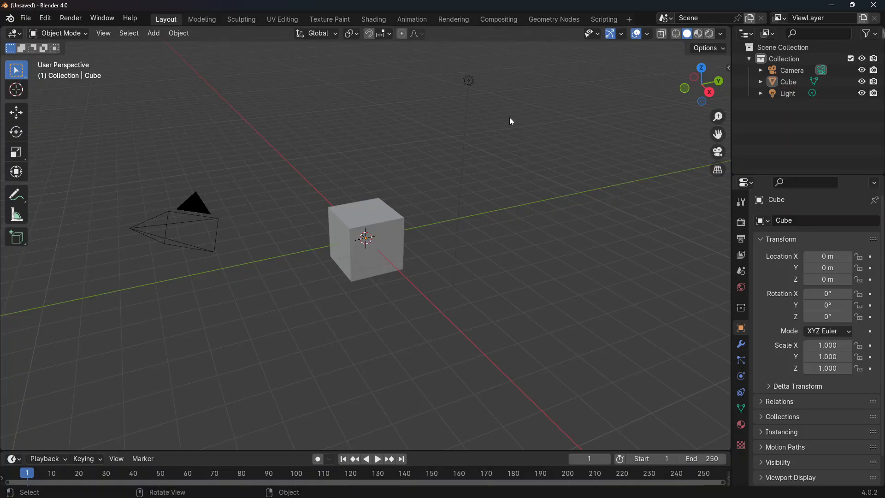
# Select the cube, the camera and the light in turn in the viewport, ending on the camera.
pyautogui.click(367, 210)
pyautogui.click(245, 223)
pyautogui.click(195, 222)
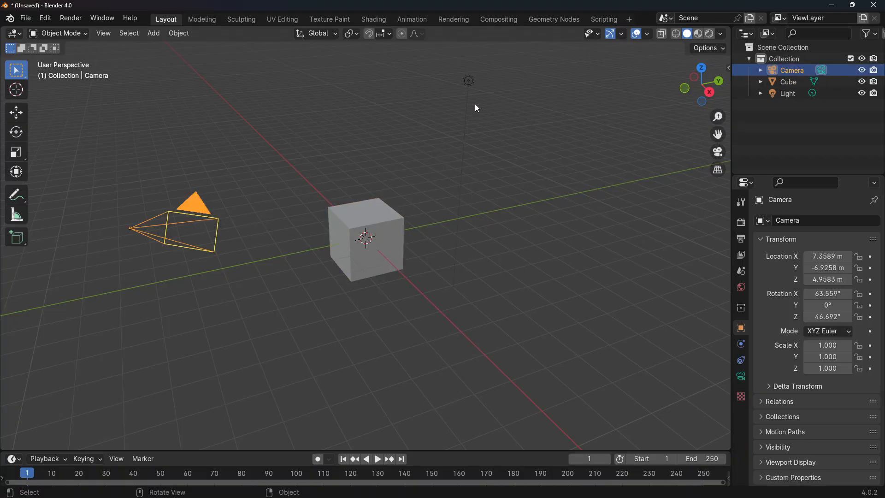
pyautogui.click(469, 81)
pyautogui.click(356, 232)
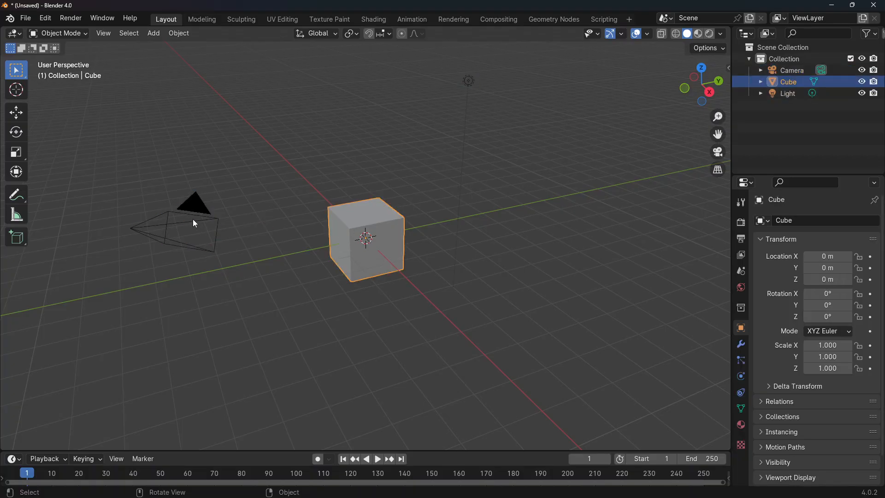
pyautogui.click(196, 224)
pyautogui.click(370, 233)
pyautogui.click(468, 81)
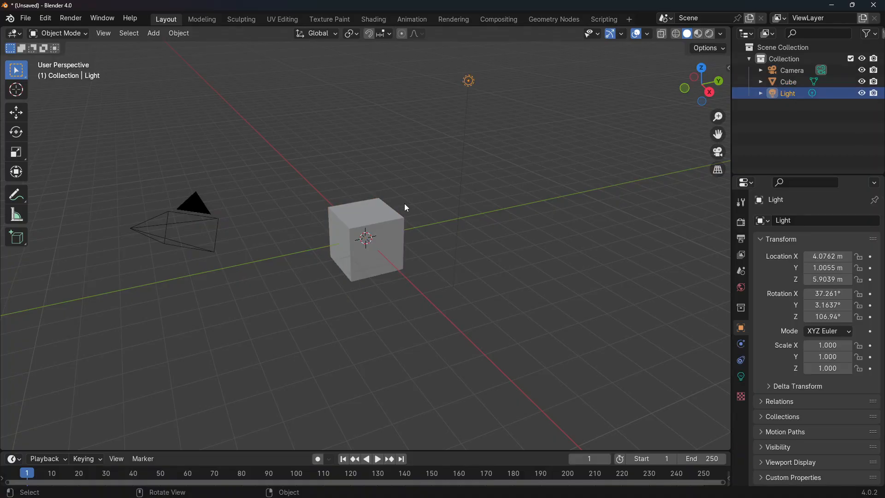
pyautogui.click(401, 212)
pyautogui.click(192, 212)
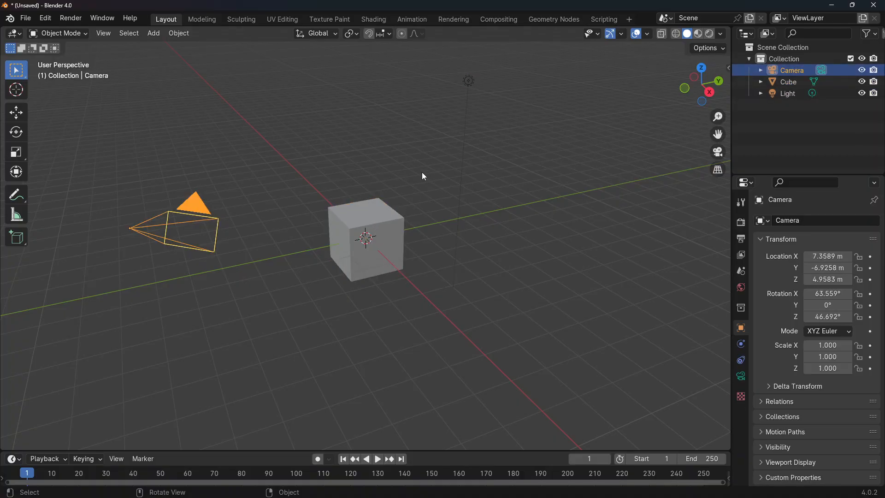
# Examine the object context menu for the selected camera, dismiss it and deselect the camera.
pyautogui.rightClick(374, 123)
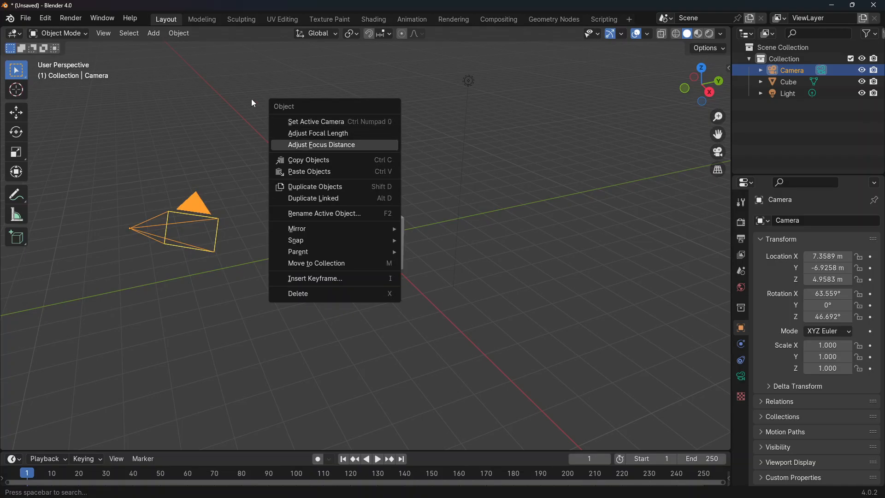
pyautogui.rightClick(342, 219)
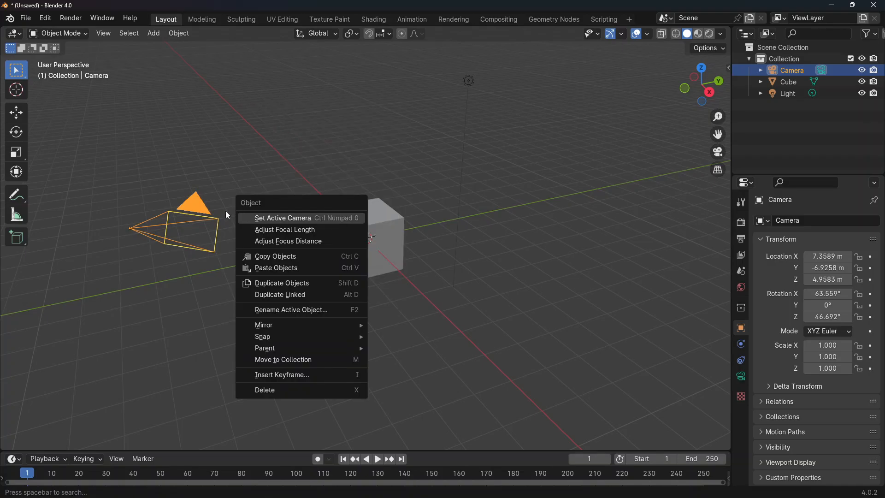
pyautogui.rightClick(201, 220)
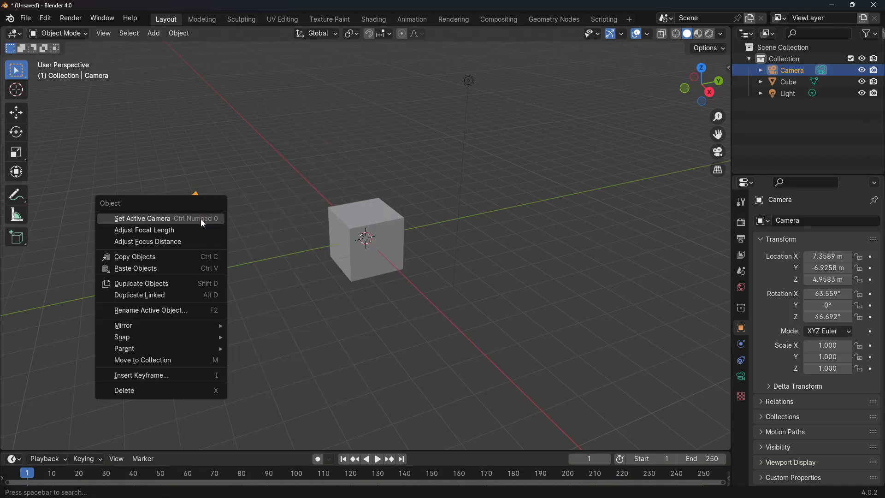
pyautogui.click(229, 170)
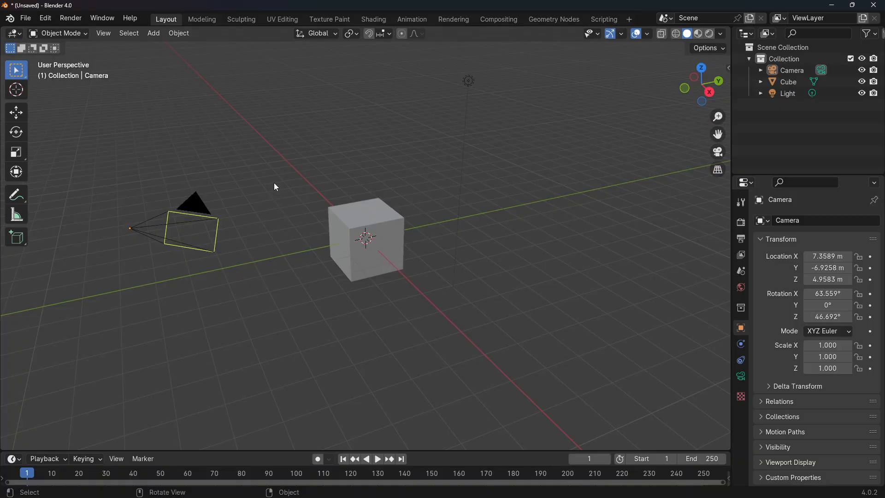
# Zoom in and out on the default scene and orbit around the cube to inspect it from other sides.
pyautogui.scroll(2, 276, 186)
pyautogui.scroll(-5, 276, 186)
pyautogui.scroll(2, 277, 180)
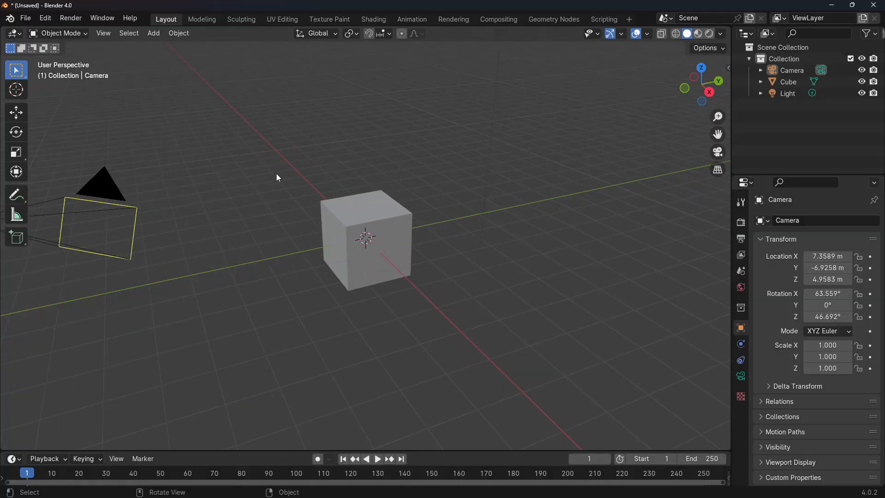
pyautogui.scroll(-2, 278, 178)
pyautogui.scroll(5, 279, 177)
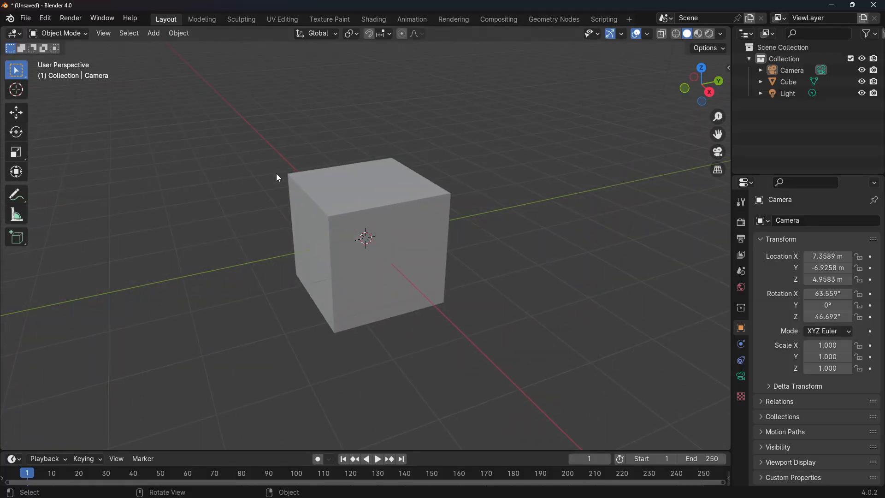
pyautogui.scroll(-6, 279, 178)
pyautogui.scroll(4, 279, 178)
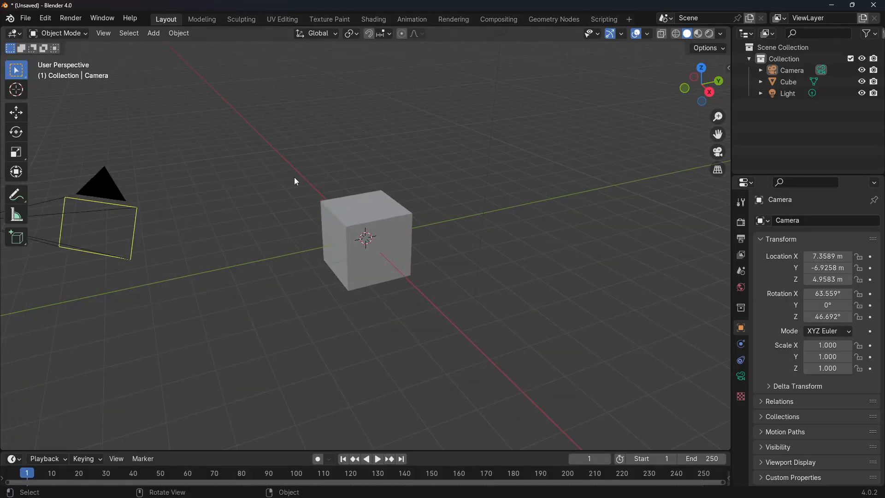
pyautogui.moveTo(345, 192); pyautogui.dragTo(703, 206, button='middle')
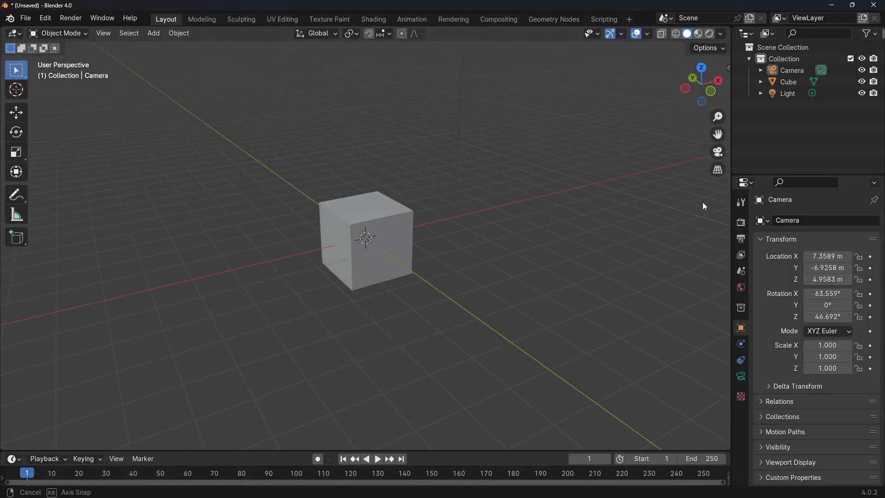
pyautogui.moveTo(337, 257); pyautogui.dragTo(212, 220, button='middle')
# View the scene in front orthographic view and in right orthographic view.
pyautogui.press('KP_1')
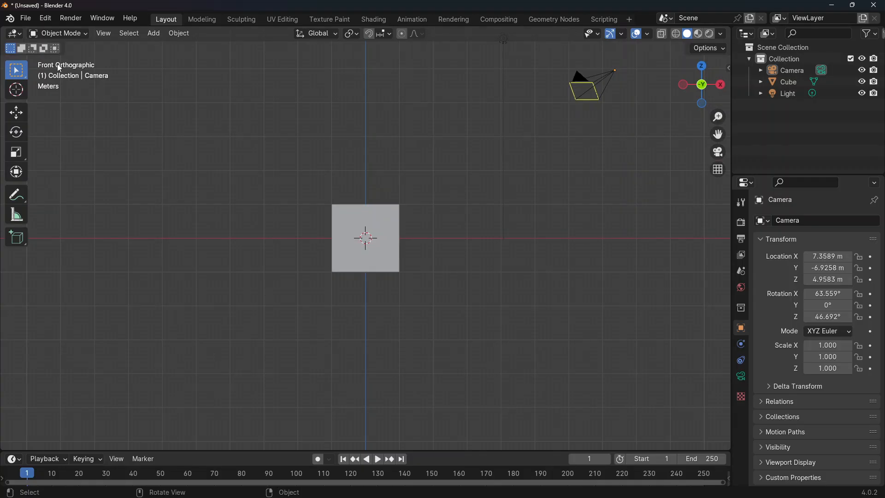
pyautogui.press('KP_3')
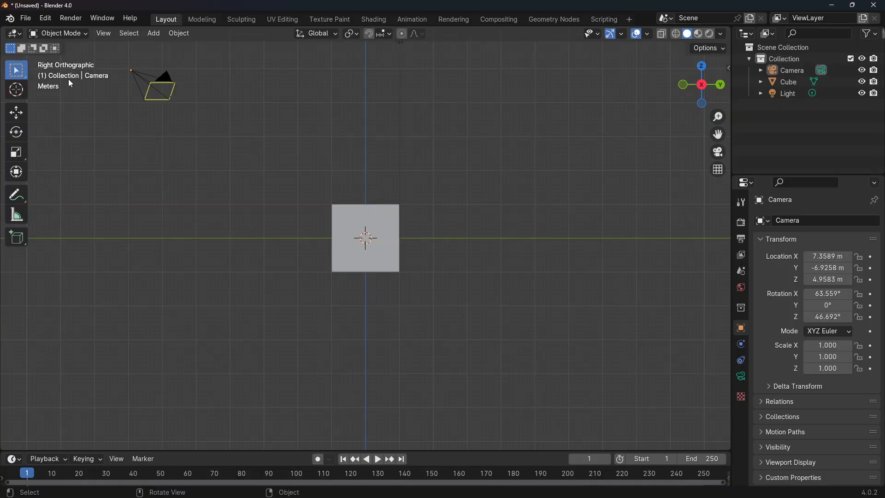
# View the scene in top orthographic view, tilt and flip the view in increments, and toggle between perspective and orthographic projection.
pyautogui.press('KP_7')
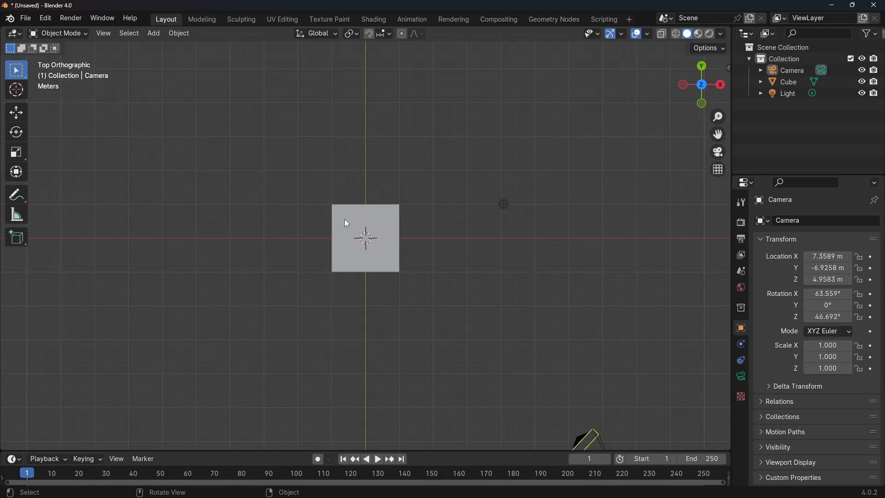
pyautogui.press('KP_8')
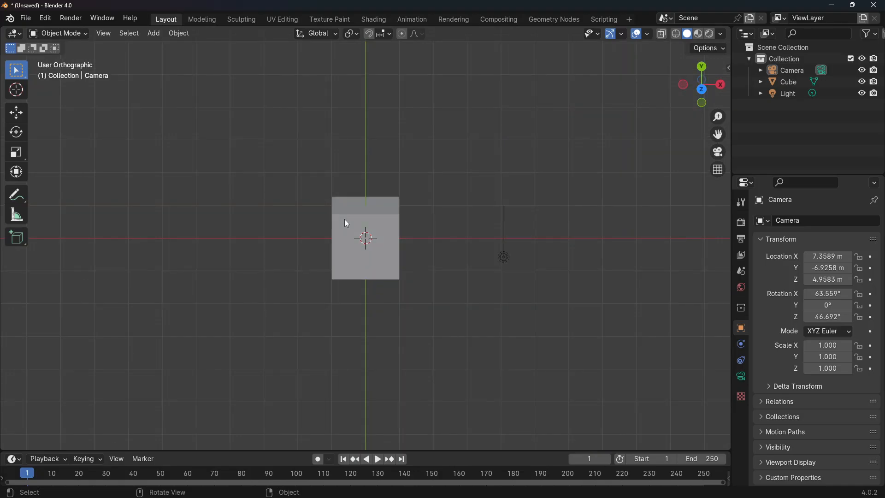
pyautogui.press('KP_9')
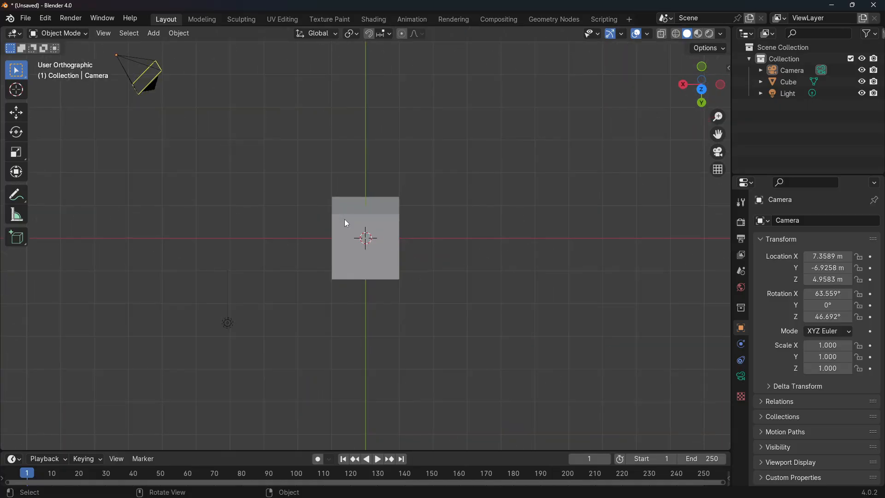
pyautogui.press('KP_6')
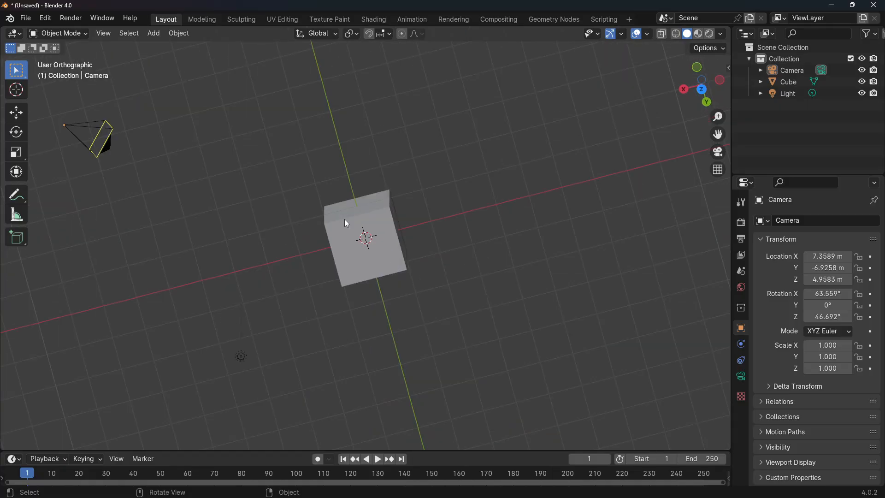
pyautogui.press('KP_5')
pyautogui.press('KP_1')
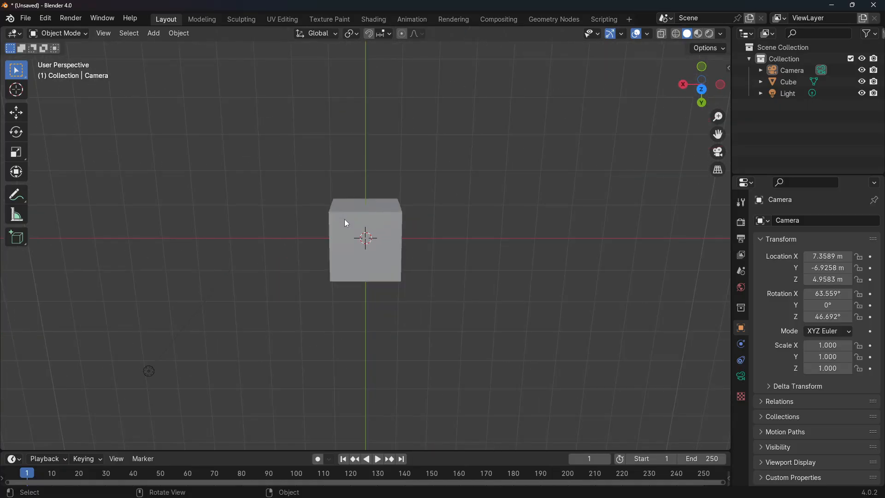
pyautogui.press('KP_5')
pyautogui.press('KP_8')
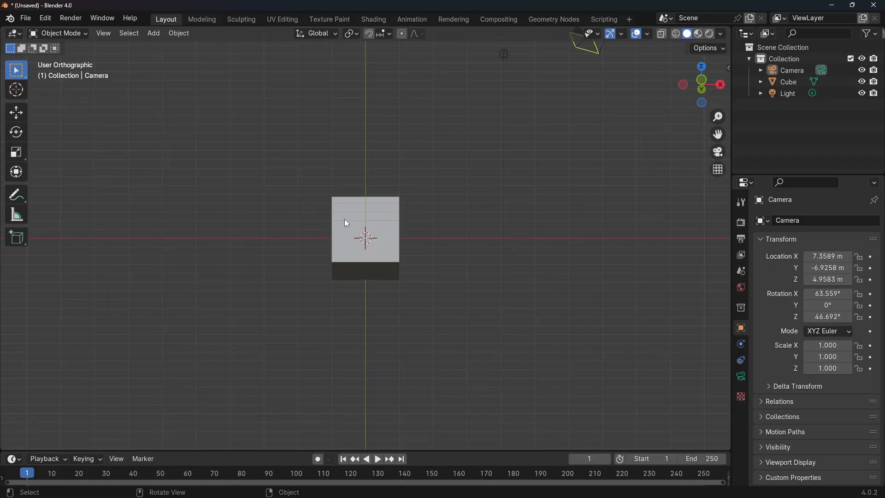
# Alternate between right orthographic view and the active camera's view, ending in right orthographic view.
pyautogui.press('KP_3')
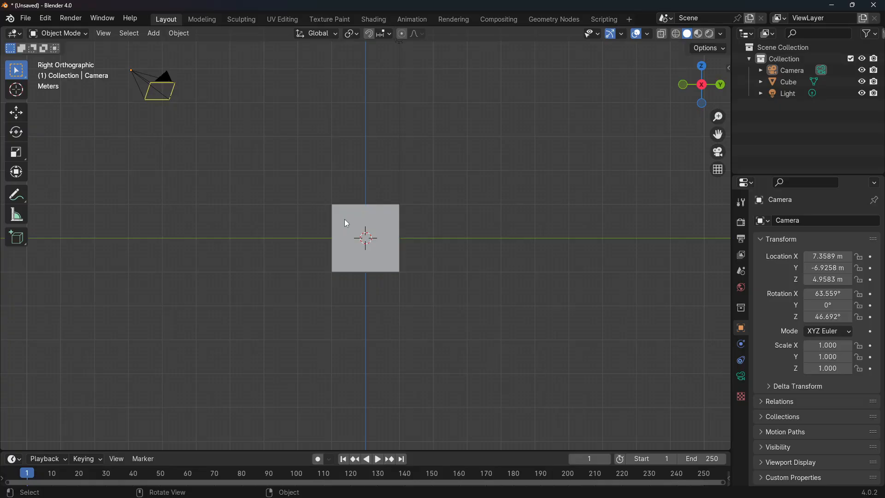
pyautogui.press('KP_0')
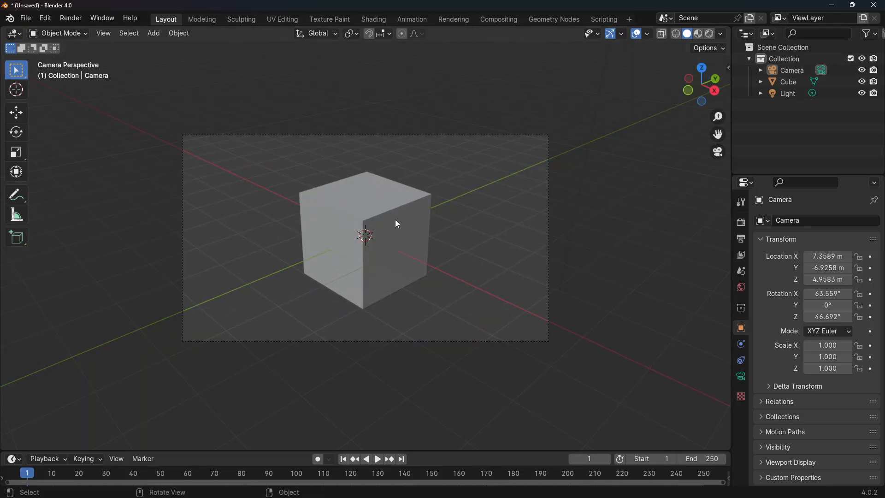
pyautogui.press('KP_3')
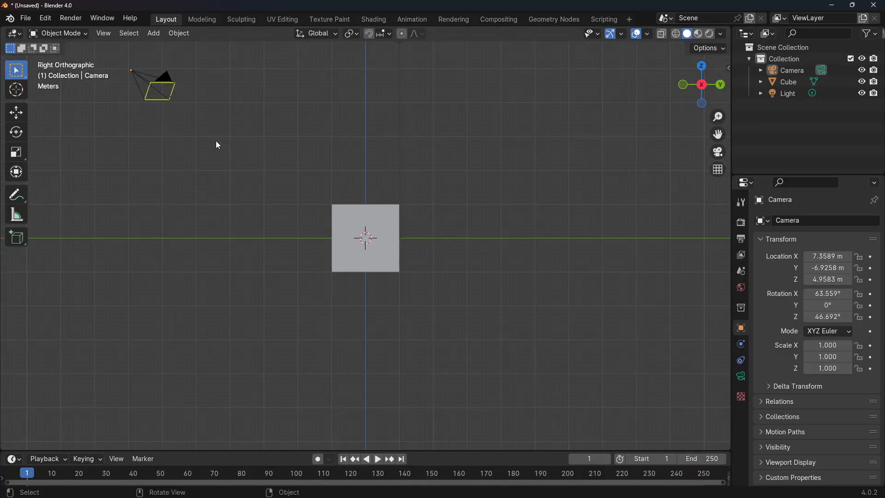
pyautogui.press('KP_0')
pyautogui.press('KP_0')
pyautogui.press('KP_0')
pyautogui.press('KP_0')
pyautogui.press('KP_0')
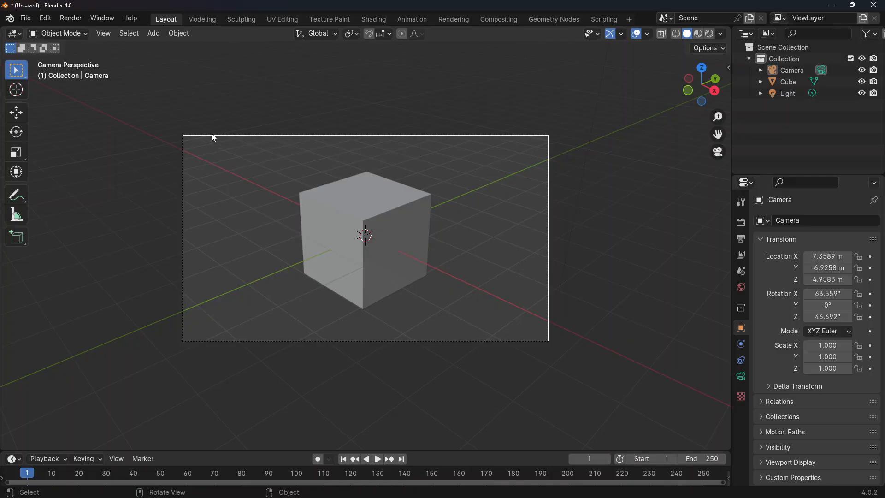
pyautogui.press('KP_3')
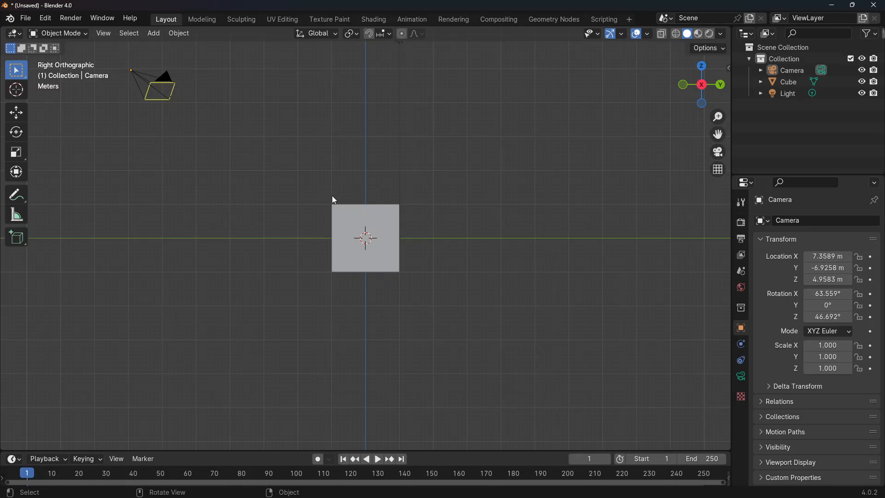
# Select the cube and frame it in the viewport, deselect it and select it again.
pyautogui.click(384, 232)
pyautogui.press('KP_Decimal')
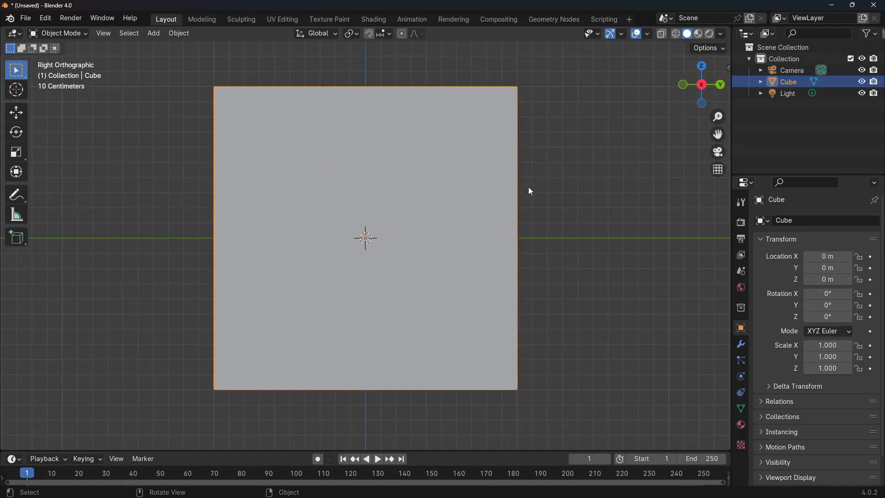
pyautogui.click(562, 206)
pyautogui.press('KP_0')
pyautogui.press('KP_0')
pyautogui.scroll(1, 481, 218)
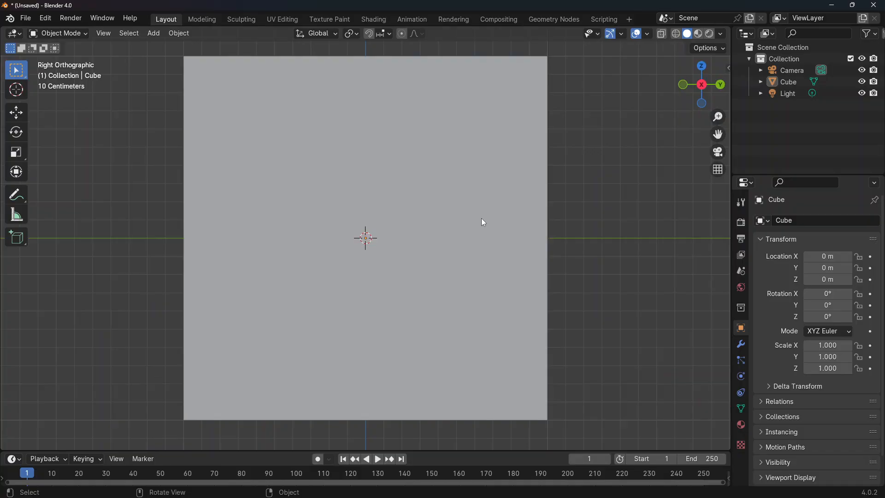
pyautogui.click(455, 220)
pyautogui.scroll(-1, 455, 219)
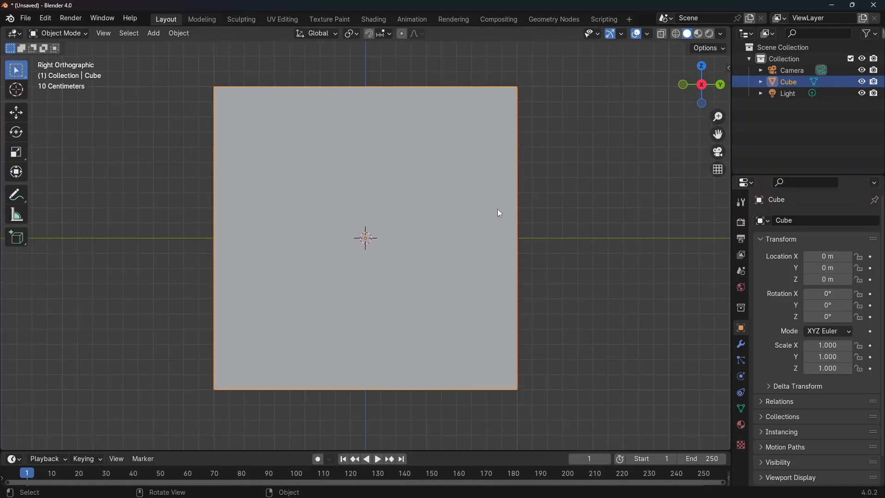
# Switch between front and right orthographic views, orbit into perspective and zoom out to inspect the cube with the camera and light.
pyautogui.press('KP_1')
pyautogui.press('KP_3')
pyautogui.press('KP_1')
pyautogui.moveTo(498, 210); pyautogui.dragTo(417, 257, button='middle')
pyautogui.scroll(-8, 550, 237)
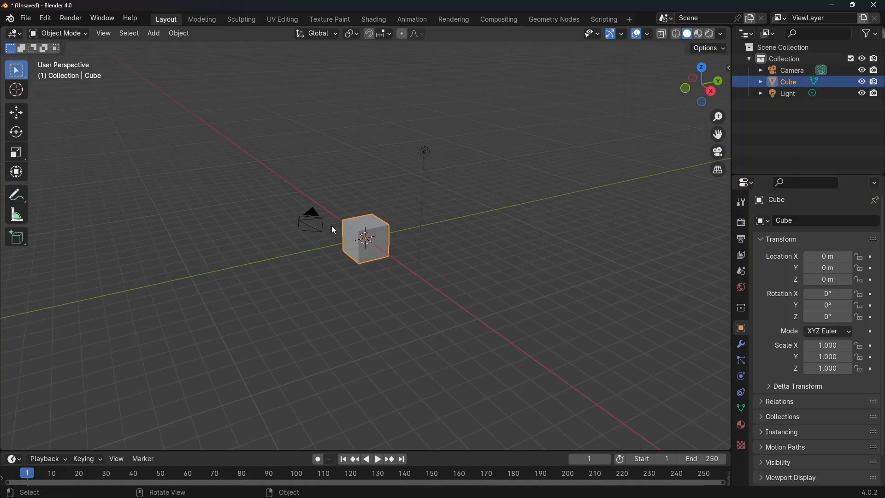
pyautogui.scroll(3, 409, 241)
pyautogui.moveTo(409, 240); pyautogui.dragTo(300, 235, button='middle')
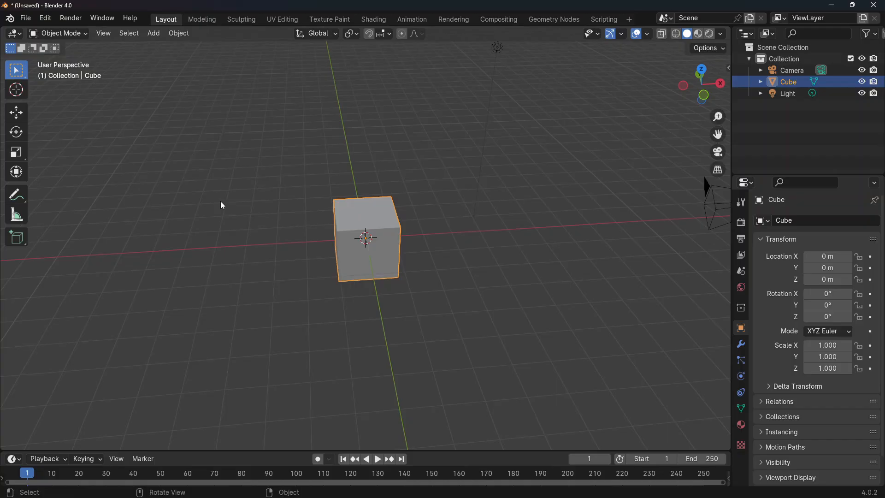
# Enable Emulate Numpad in the Input preferences and move the preferences window out of the way.
pyautogui.click(48, 19)
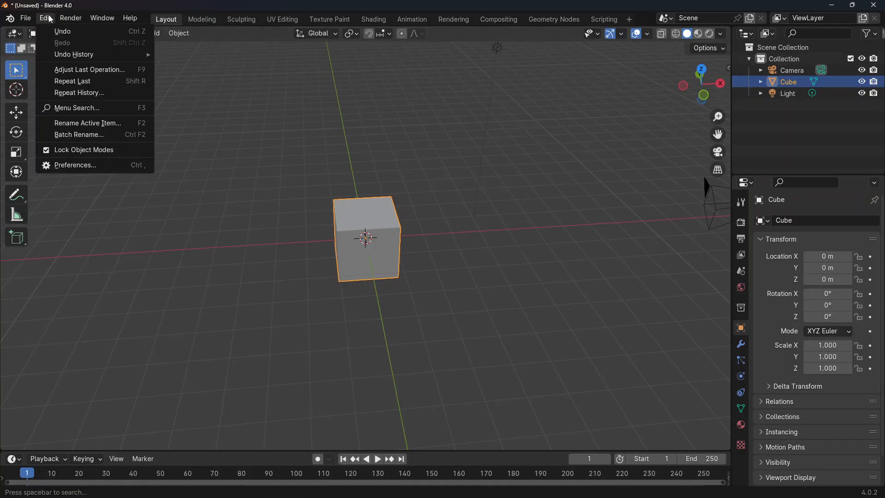
pyautogui.click(94, 162)
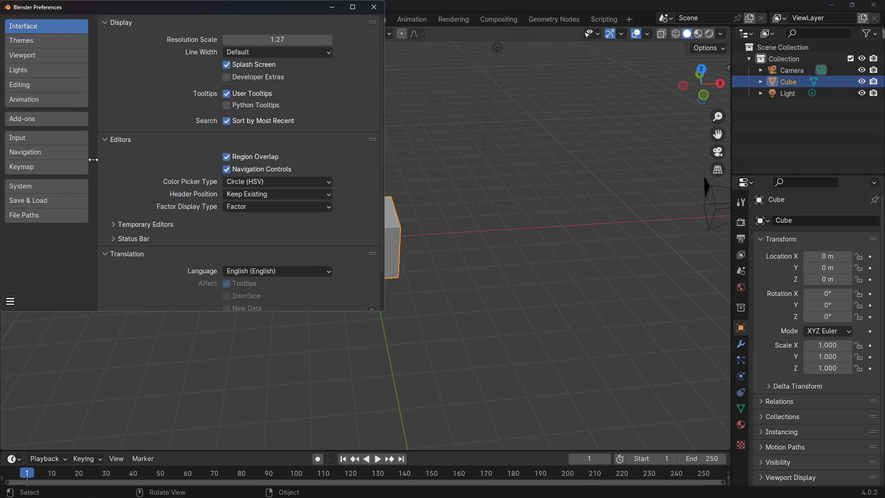
pyautogui.click(37, 141)
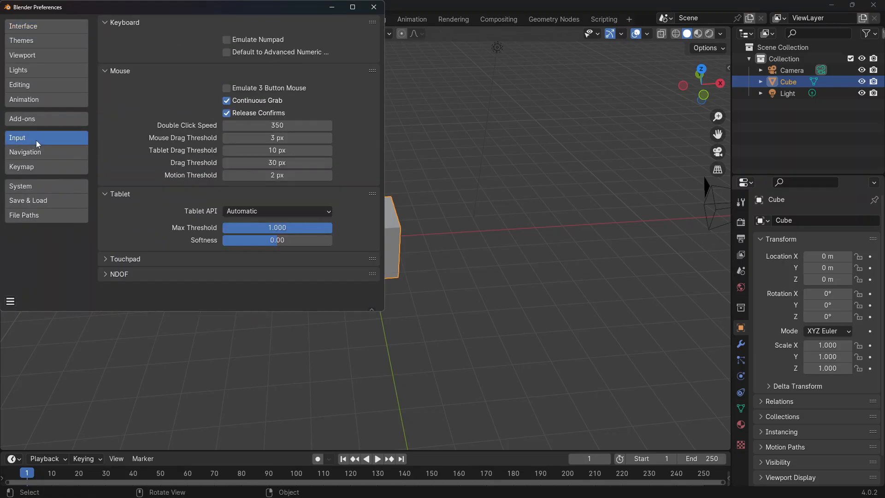
pyautogui.click(229, 39)
pyautogui.moveTo(292, 9); pyautogui.dragTo(884, 76)
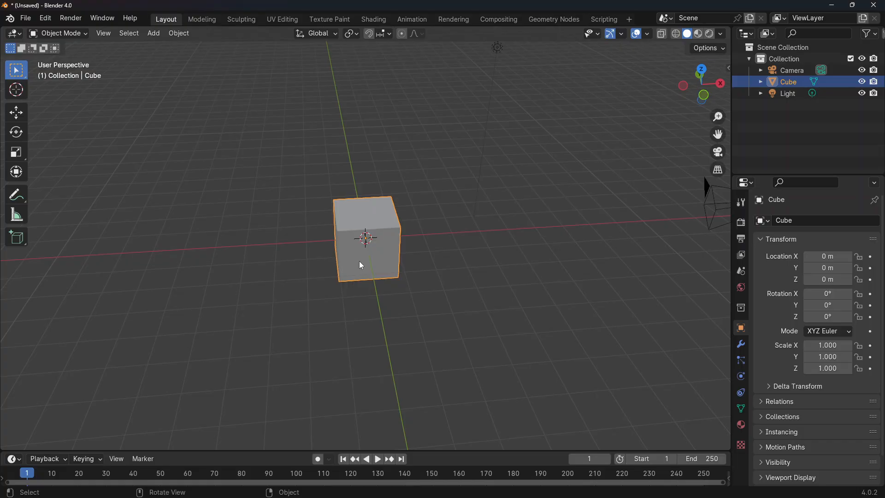
# Test the emulated numpad by viewing the cube from the front, right, left and top and rotating the view in increments.
pyautogui.press('KP_1')
pyautogui.press('KP_3')
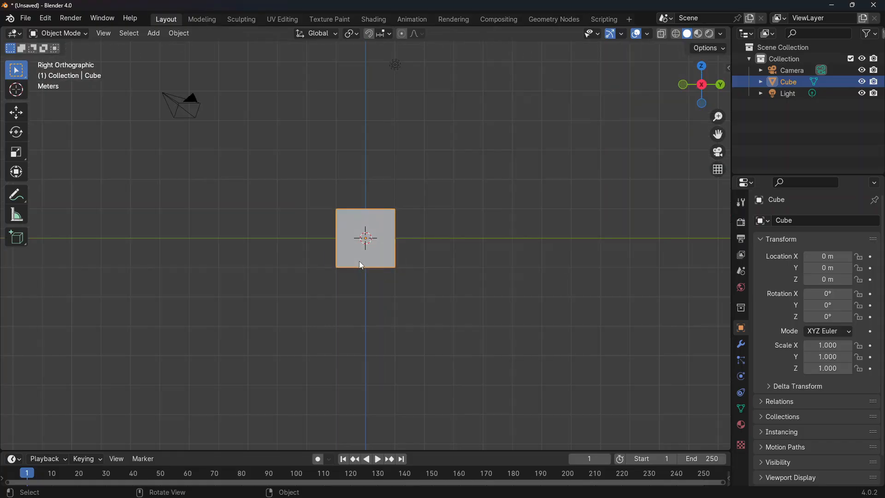
pyautogui.press('ctrl+KP_3')
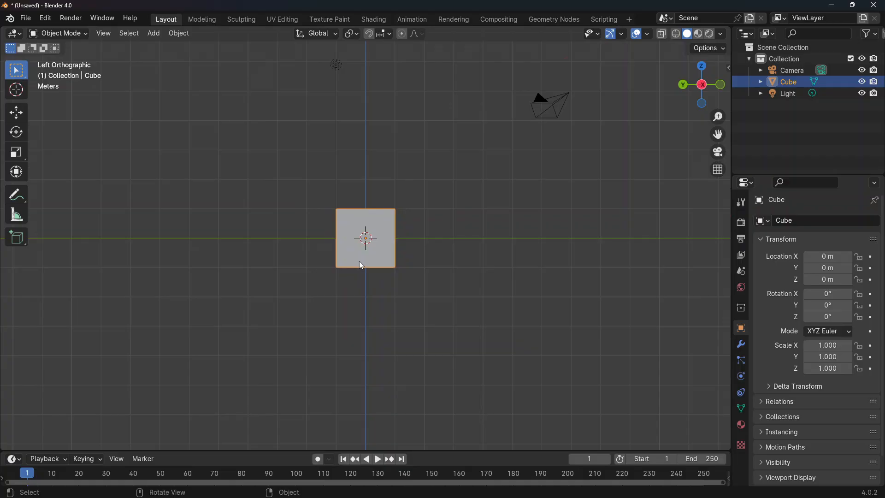
pyautogui.press('KP_7')
pyautogui.press('KP_6')
pyautogui.press('KP_3')
pyautogui.press('KP_4')
pyautogui.press('KP_6')
pyautogui.press('KP_2')
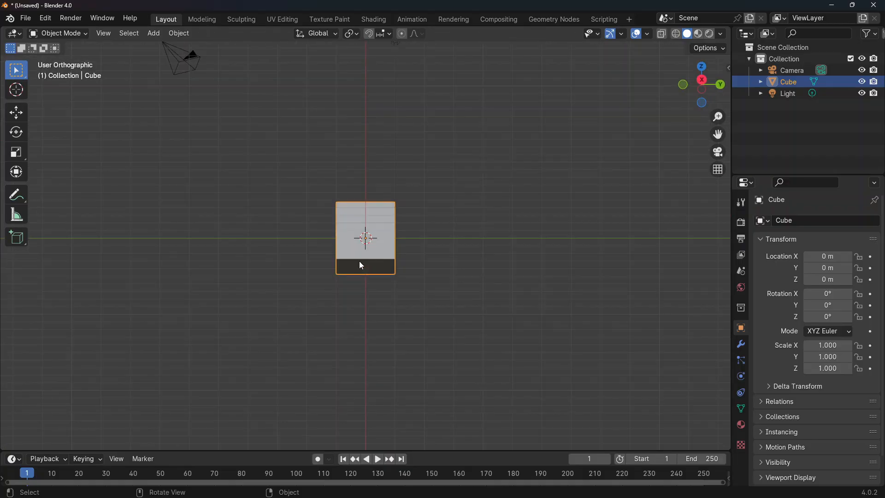
# Rotate the view around the cube in increments, toggle perspective and orthographic projection, and return to right orthographic view.
pyautogui.press('KP_8')
pyautogui.press('KP_6')
pyautogui.press('KP_4')
pyautogui.press('KP_4')
pyautogui.press('KP_5')
pyautogui.press('KP_2')
pyautogui.press('KP_5')
pyautogui.press('KP_6')
pyautogui.press('KP_4')
pyautogui.press('KP_6')
pyautogui.press('KP_2')
pyautogui.press('KP_4')
pyautogui.press('KP_2')
pyautogui.press('KP_3')
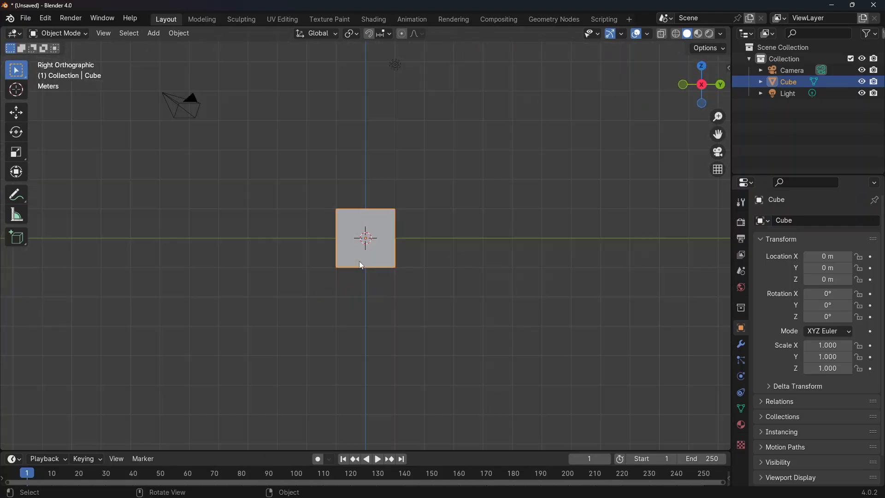
# Rotate the view sideways around the cube in increments, switch to front orthographic view and orbit into perspective.
pyautogui.press('KP_6')
pyautogui.press('KP_4')
pyautogui.press('KP_4')
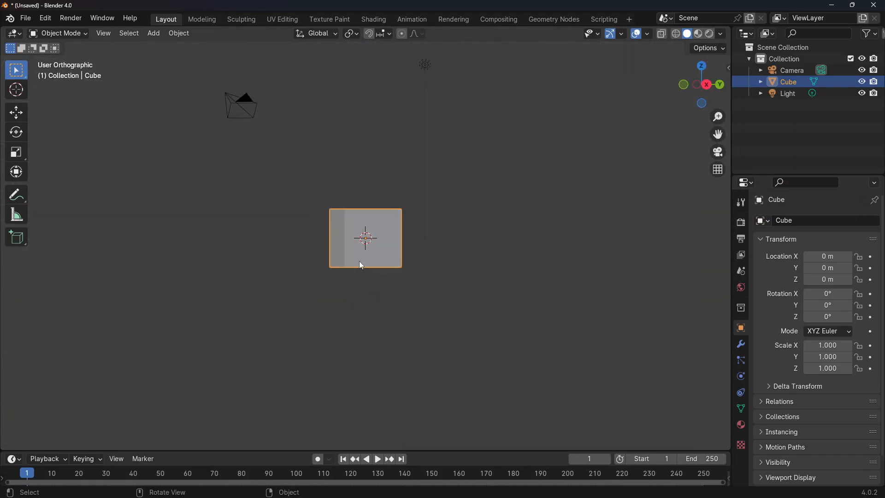
pyautogui.press('KP_5')
pyautogui.press('KP_4')
pyautogui.press('KP_5')
pyautogui.press('KP_4')
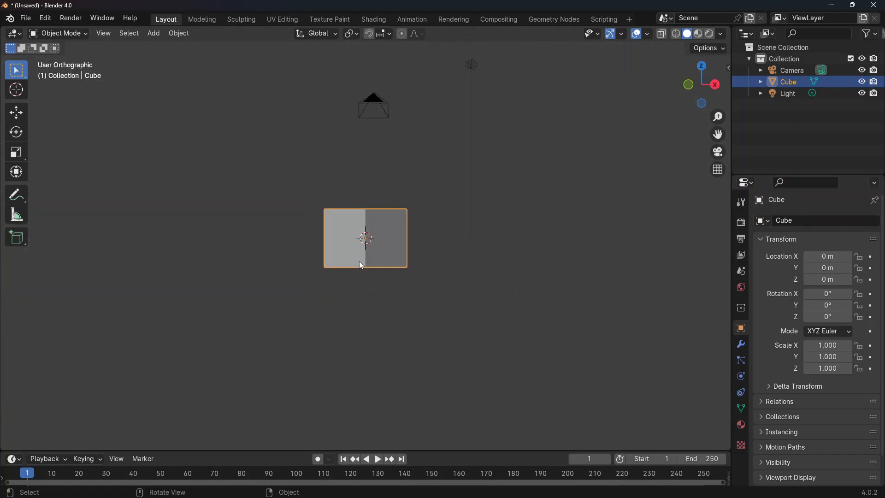
pyautogui.moveTo(362, 266); pyautogui.dragTo(329, 297, button='middle')
pyautogui.press('KP_1')
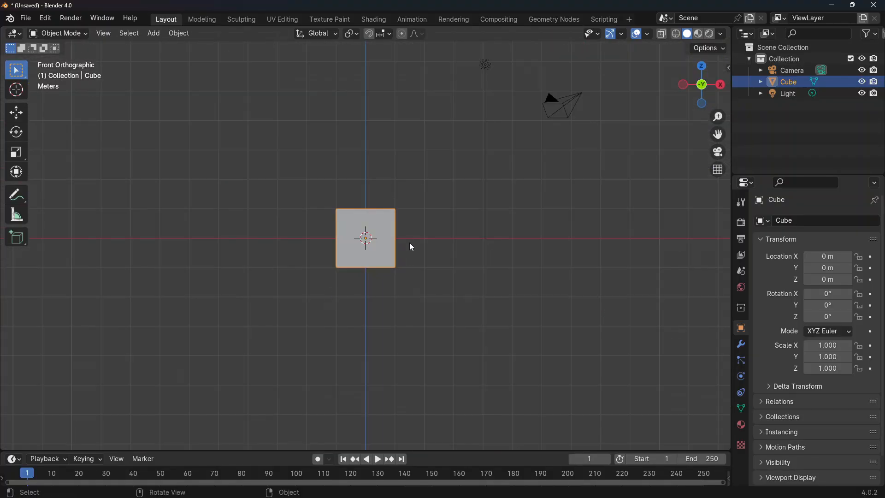
pyautogui.moveTo(412, 247); pyautogui.dragTo(418, 270, button='middle')
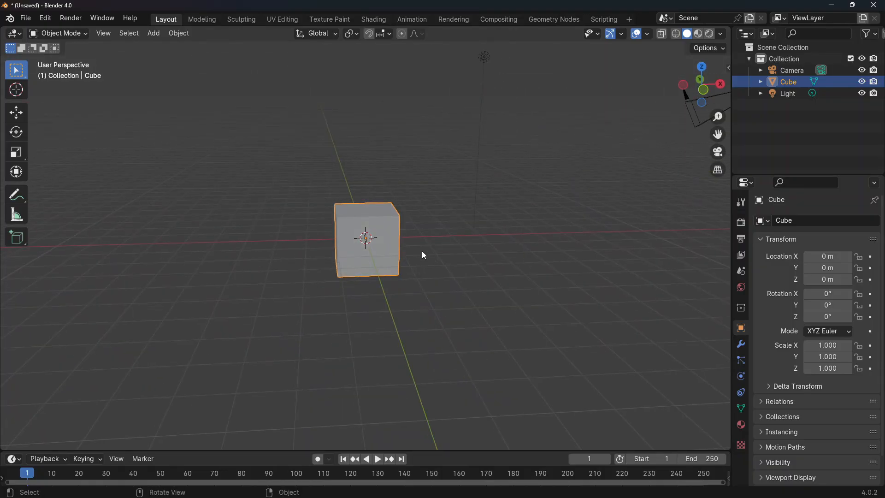
# Set Select with Mouse Button to Right in the Keymap preferences and move the preferences window clear of the viewport.
pyautogui.click(46, 18)
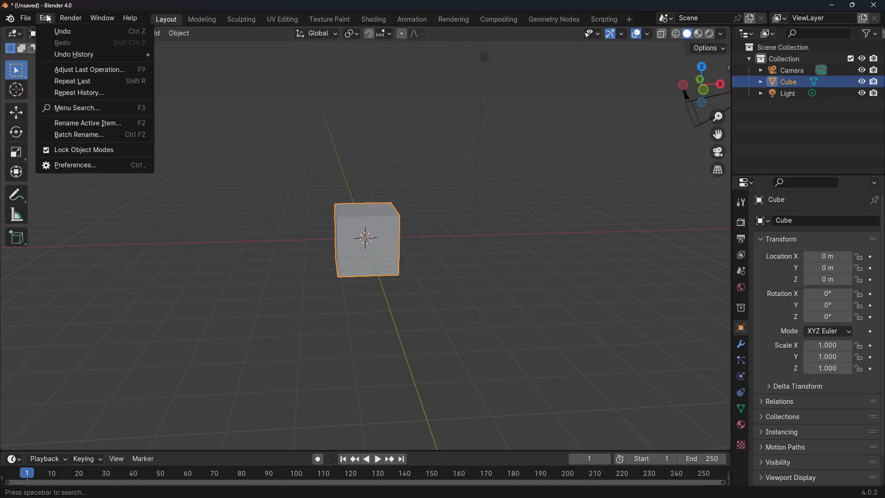
pyautogui.click(91, 169)
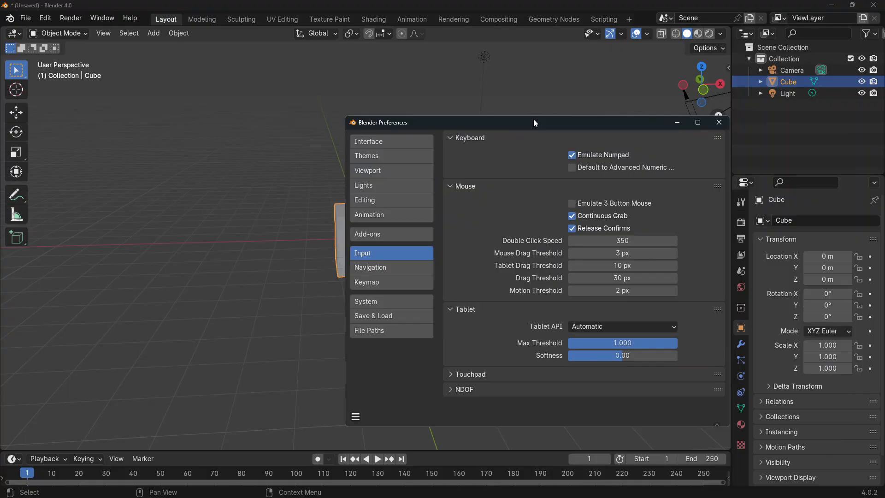
pyautogui.click(370, 285)
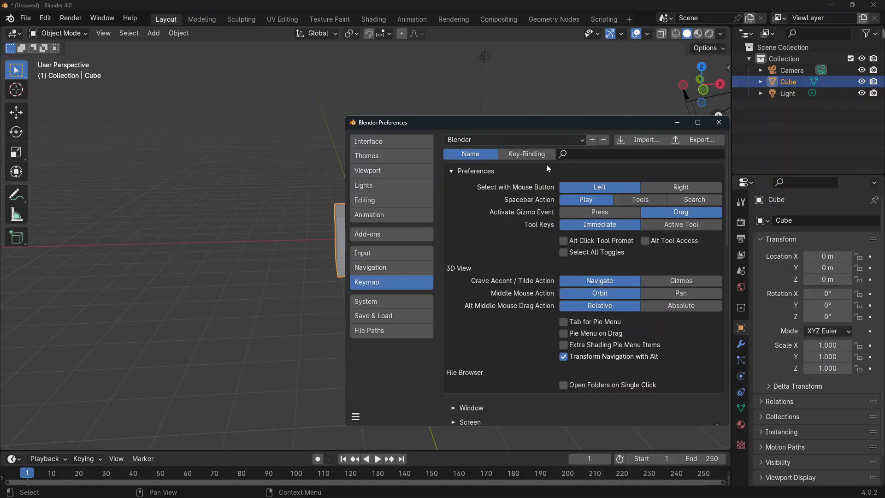
pyautogui.moveTo(571, 126); pyautogui.dragTo(482, 128)
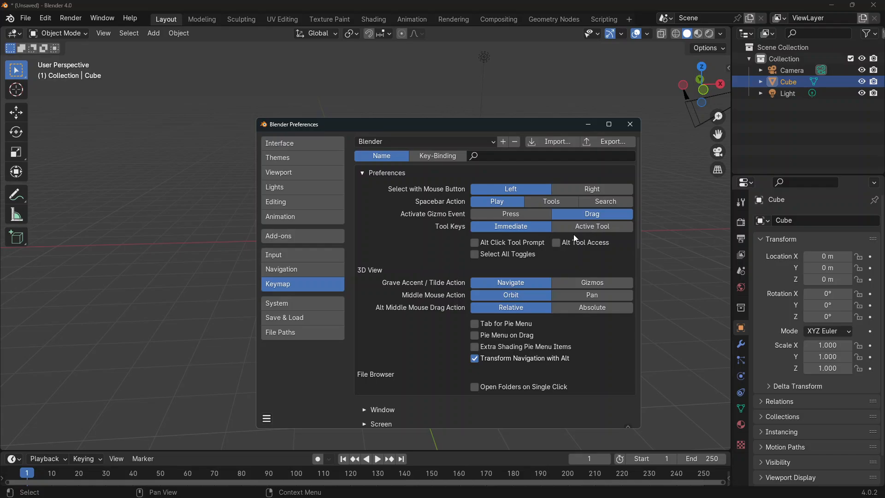
pyautogui.click(593, 192)
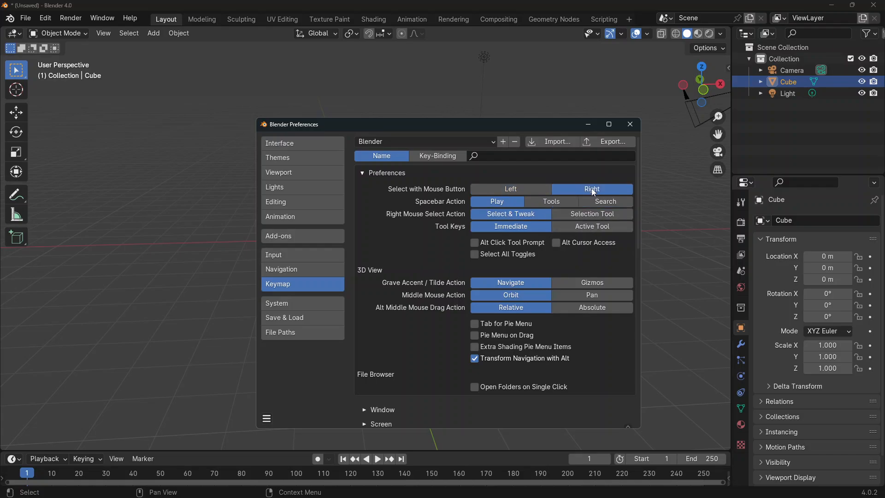
pyautogui.moveTo(562, 121); pyautogui.dragTo(618, 108)
pyautogui.moveTo(567, 115); pyautogui.dragTo(884, 111)
# Test the new selection setting by deselecting and reselecting the cube, and place the 3D cursor in empty space to its upper left.
pyautogui.rightClick(354, 225)
pyautogui.rightClick(458, 142)
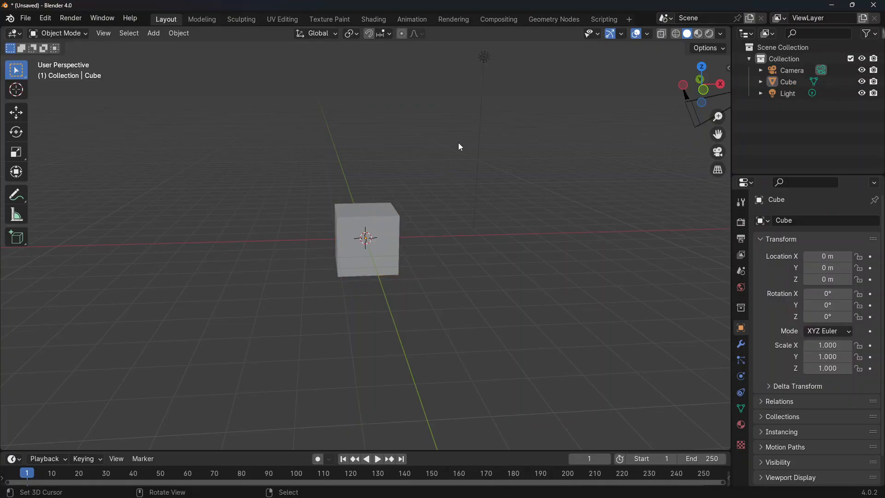
pyautogui.rightClick(377, 212)
pyautogui.click(239, 169)
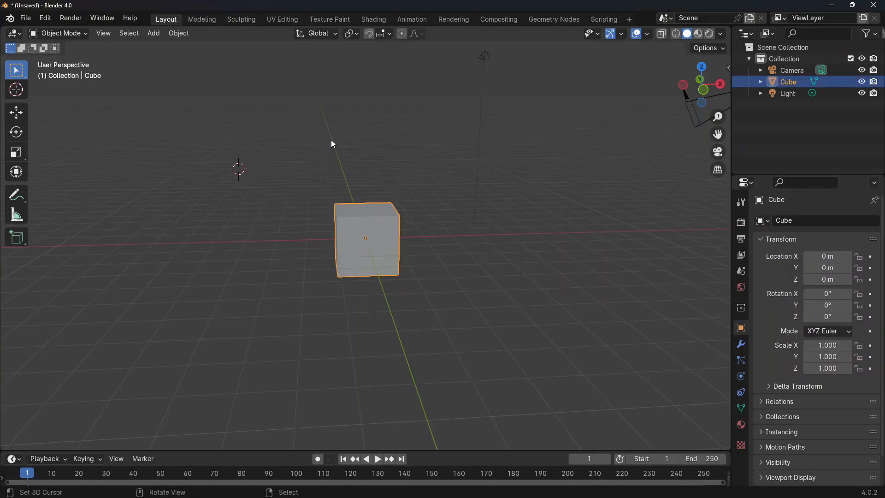
# Place the 3D cursor at several empty spots above and beside the cube and over the cube, and check it from above.
pyautogui.click(372, 163)
pyautogui.click(450, 184)
pyautogui.click(460, 237)
pyautogui.scroll(5, 386, 340)
pyautogui.scroll(-5, 380, 253)
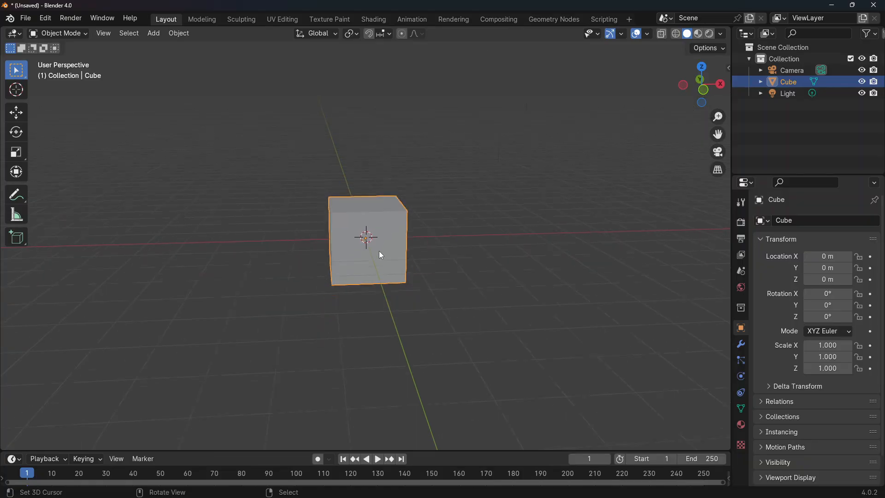
pyautogui.moveTo(376, 236); pyautogui.dragTo(380, 261, button='middle')
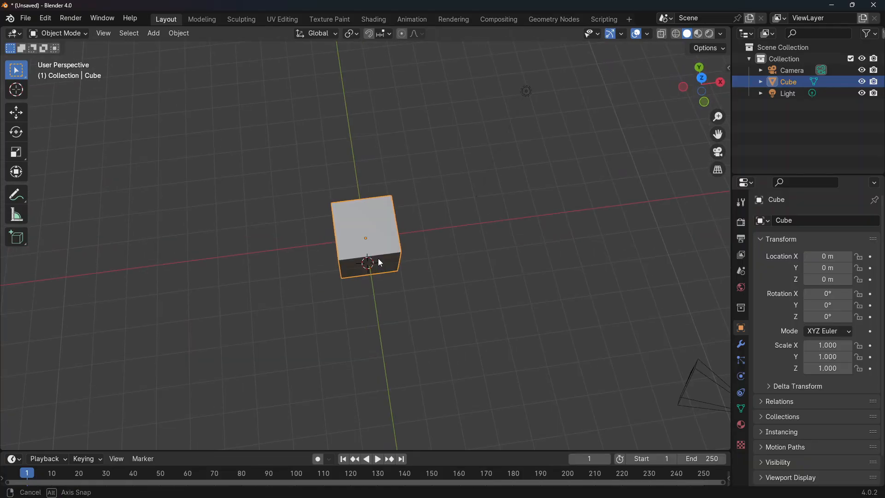
# Place the 3D cursor on the cube's top face with the cube deselected, and view it close up and from a lower angle.
pyautogui.hotkey('ctrl', 'z')
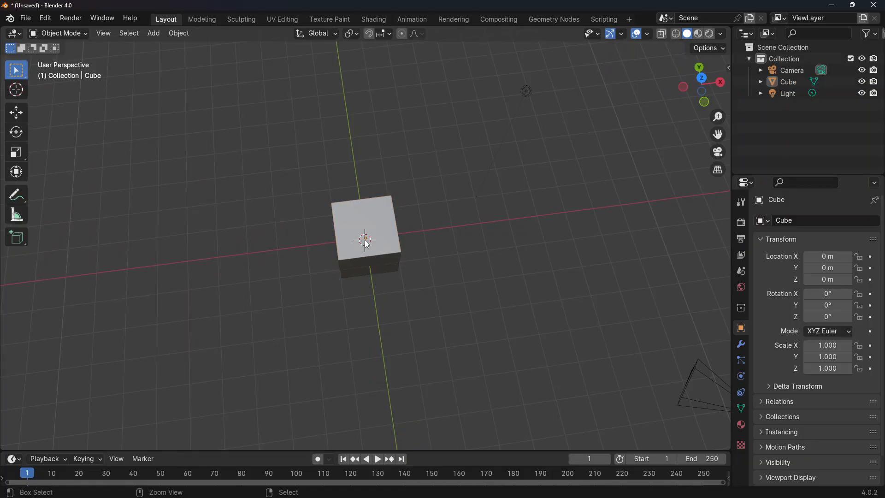
pyautogui.scroll(10, 367, 243)
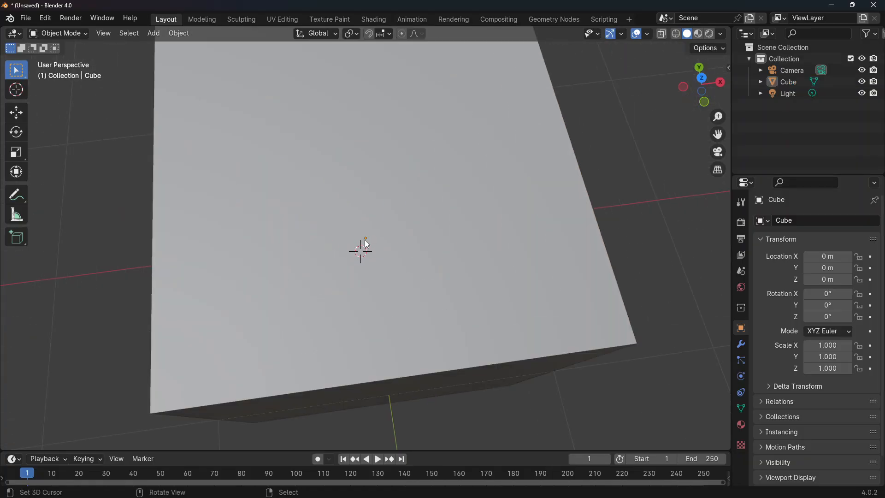
pyautogui.scroll(-10, 364, 240)
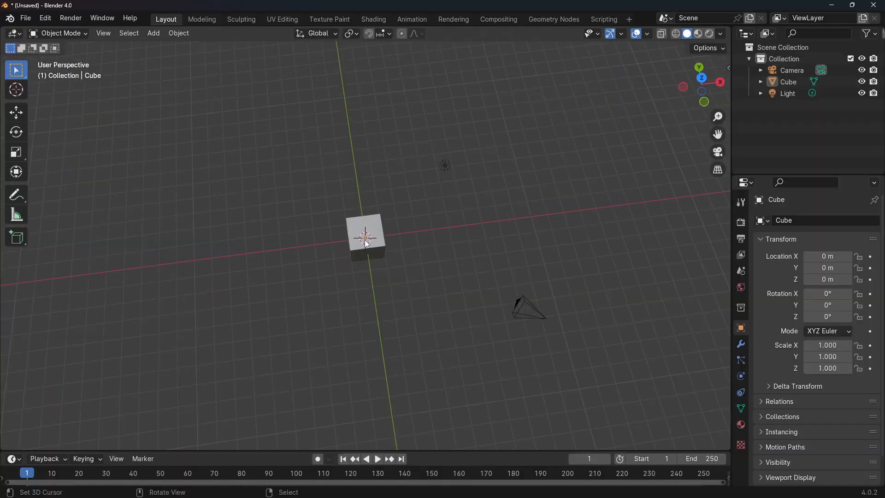
pyautogui.moveTo(364, 240); pyautogui.dragTo(374, 157, button='middle')
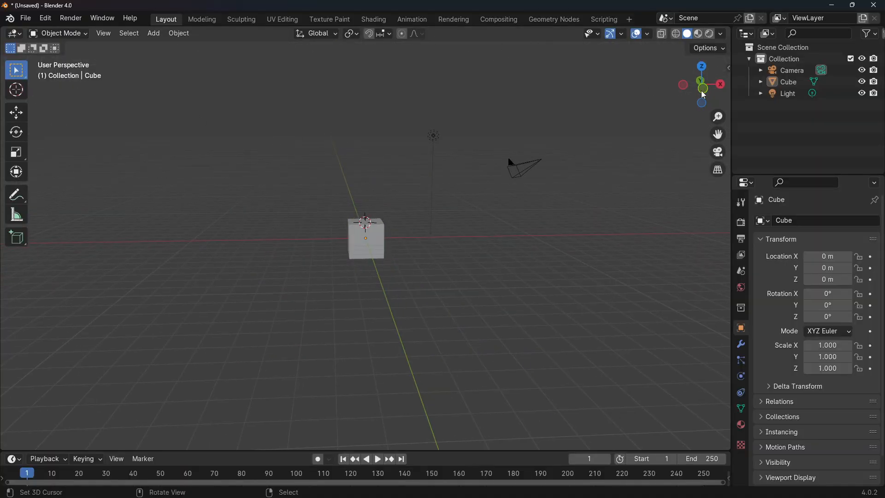
# Set Select with Mouse Button to Left in the Keymap preferences, minimize the preferences window and test the setting in empty viewport space.
pyautogui.moveTo(884, 139); pyautogui.dragTo(221, 140)
pyautogui.click(377, 201)
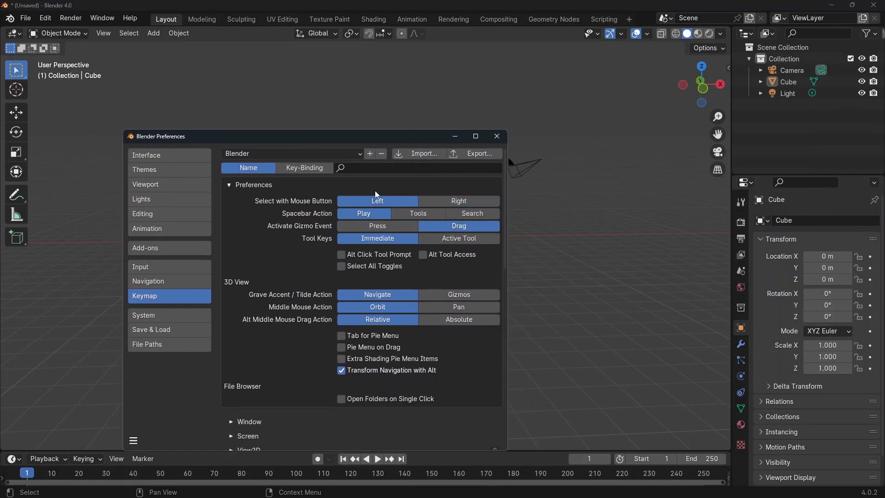
pyautogui.click(454, 139)
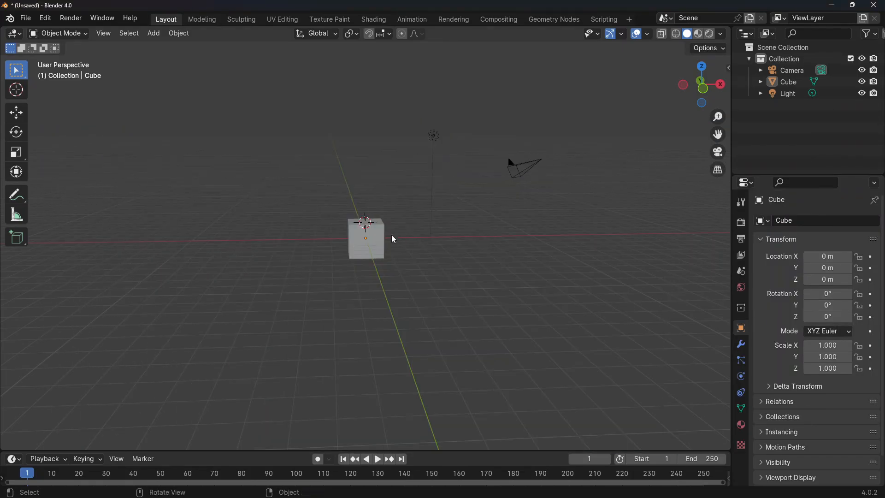
pyautogui.rightClick(414, 188)
pyautogui.click(414, 186)
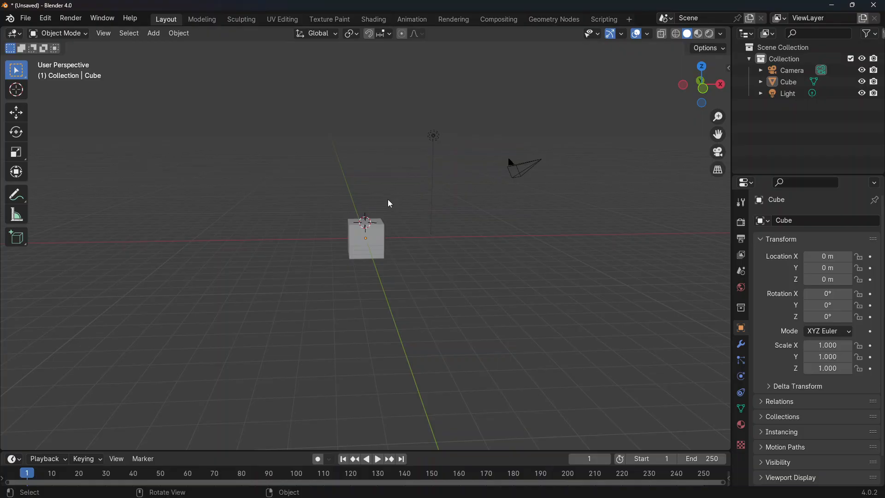
pyautogui.rightClick(296, 169)
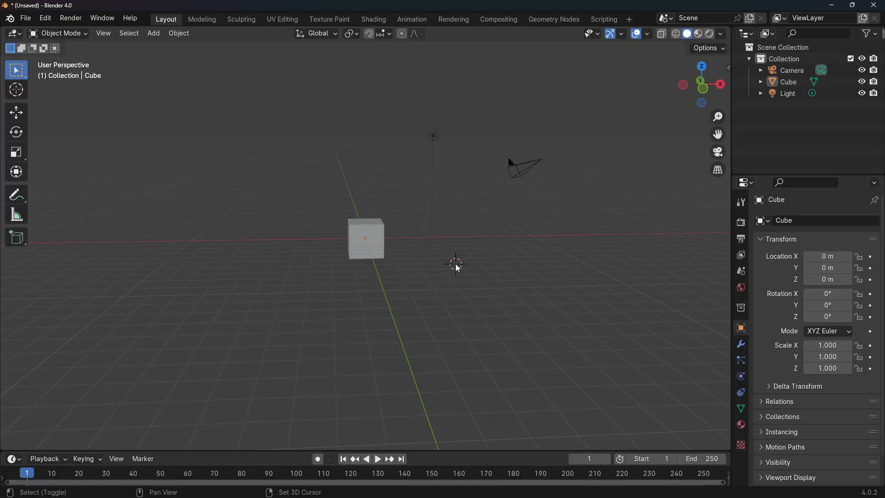
# Move the 3D cursor to several spots around the viewport, finish over the cube's origin, and check its depth from different angles.
pyautogui.keyDown('shift'); pyautogui.moveTo(458, 267); pyautogui.dragTo(333, 258, button='right'); pyautogui.keyUp('shift')
pyautogui.keyDown('shift'); pyautogui.moveTo(294, 194); pyautogui.dragTo(649, 203, button='right'); pyautogui.keyUp('shift')
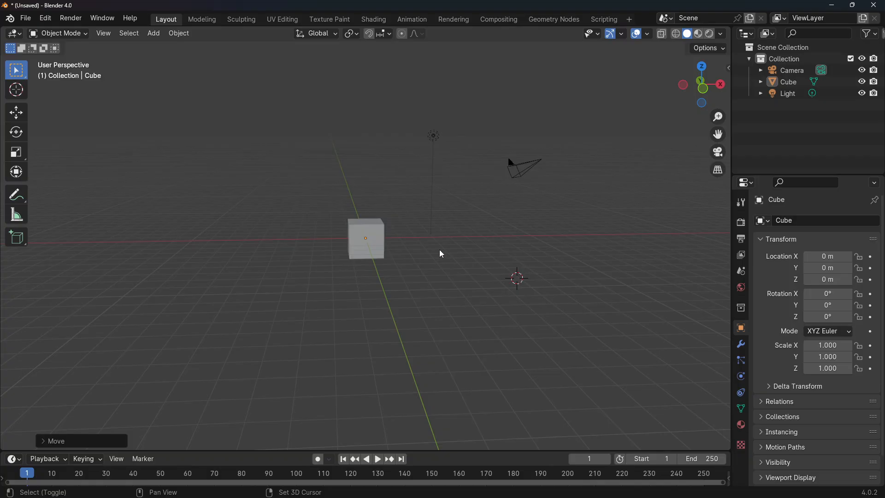
pyautogui.keyDown('shift'); pyautogui.moveTo(441, 253); pyautogui.dragTo(361, 236, button='right'); pyautogui.keyUp('shift')
pyautogui.keyDown('shift'); pyautogui.moveTo(328, 206); pyautogui.dragTo(327, 274, button='right'); pyautogui.keyUp('shift')
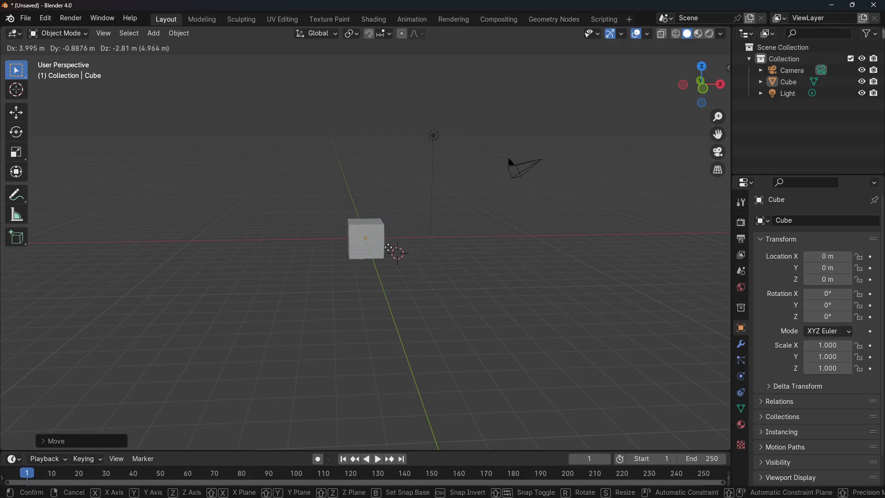
pyautogui.keyDown('shift'); pyautogui.moveTo(366, 238); pyautogui.dragTo(367, 238, button='right'); pyautogui.keyUp('shift')
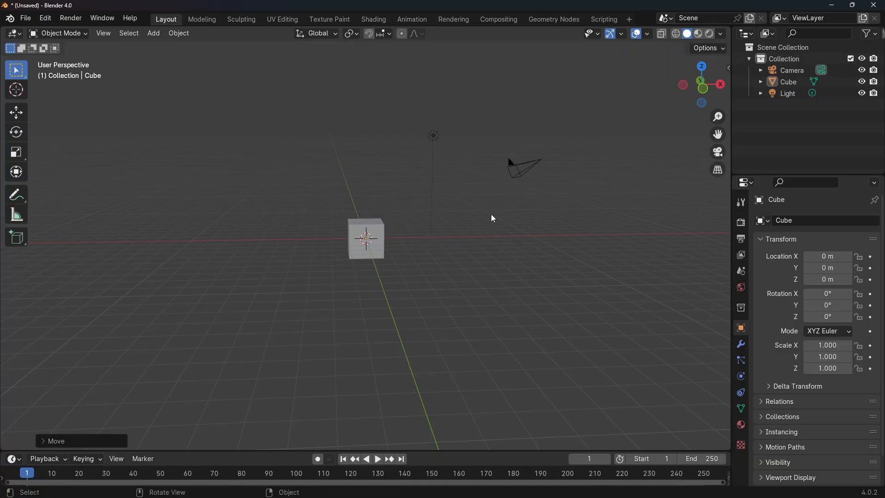
pyautogui.scroll(5, 375, 249)
pyautogui.moveTo(375, 249); pyautogui.dragTo(364, 281, button='middle')
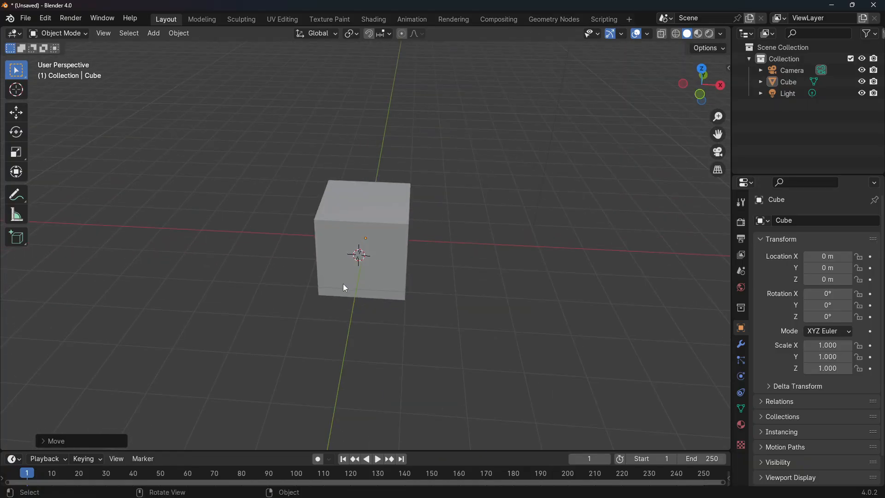
pyautogui.scroll(-2, 344, 289)
pyautogui.moveTo(344, 288); pyautogui.dragTo(191, 248, button='middle')
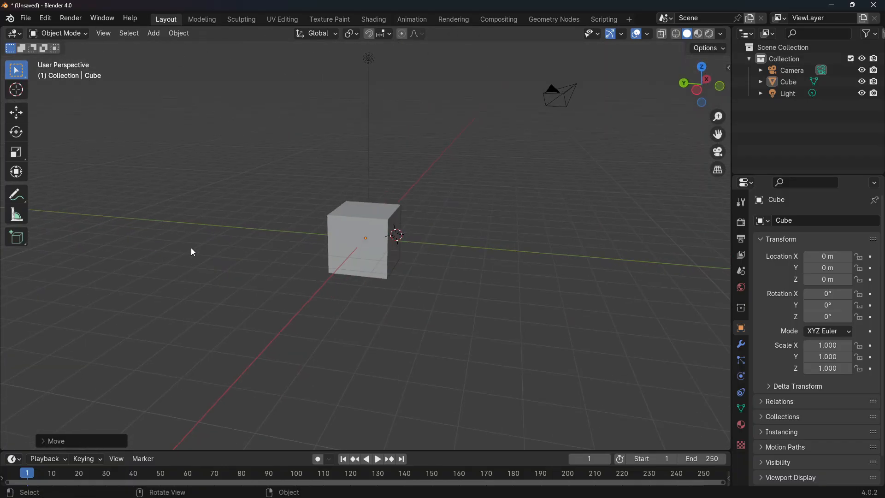
# Select the cube and move it freely to about X 0.08 m, Y -0.03 m, Z 0.22 m.
pyautogui.click(366, 238)
pyautogui.press('g')
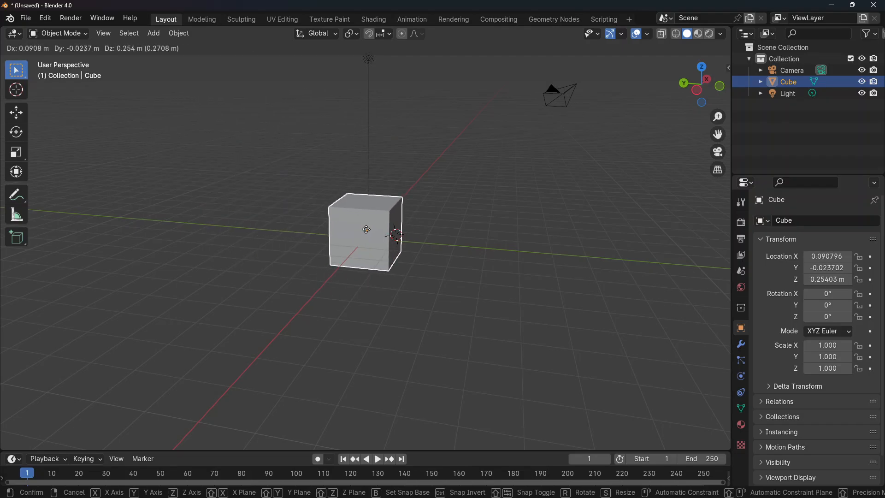
pyautogui.click(369, 235)
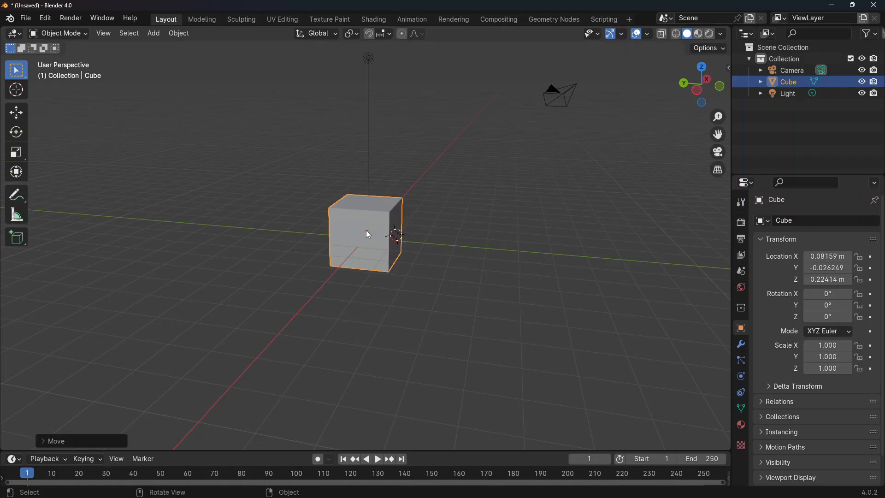
# Start moving the cube and constrain the movement to the global Z, X and Y axes in turn.
pyautogui.moveTo(499, 244); pyautogui.dragTo(476, 235, button='middle')
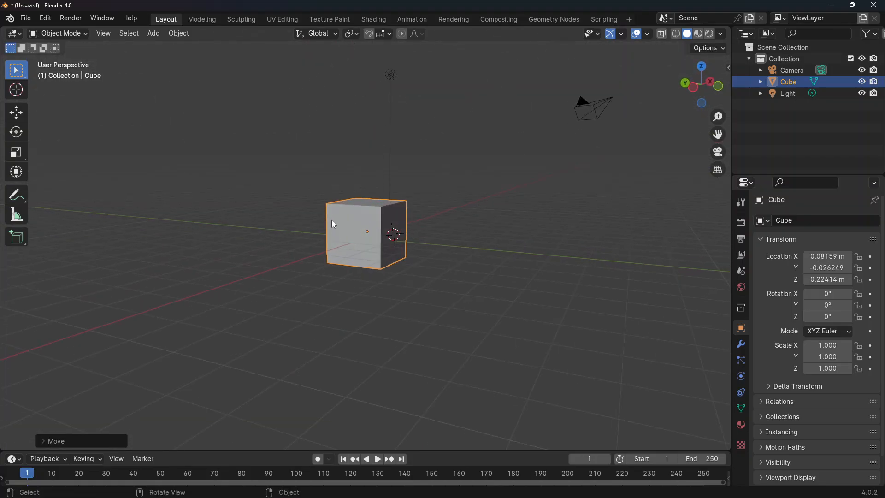
pyautogui.press('g')
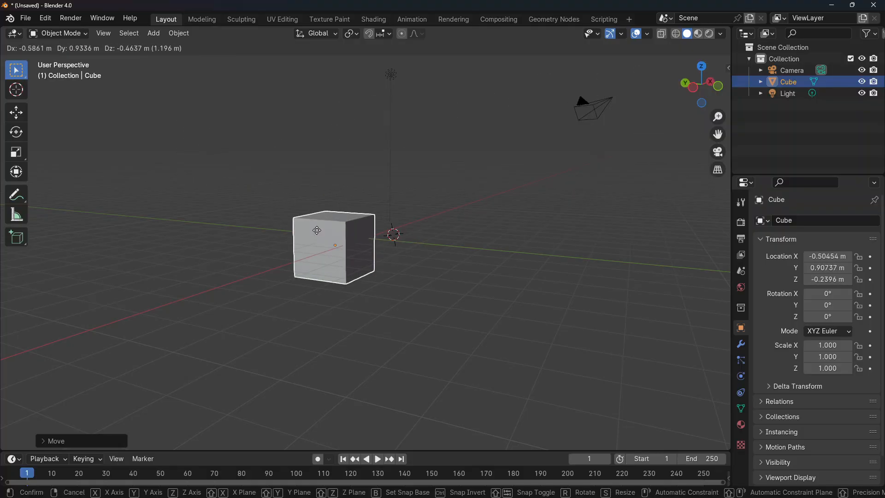
pyautogui.press('z')
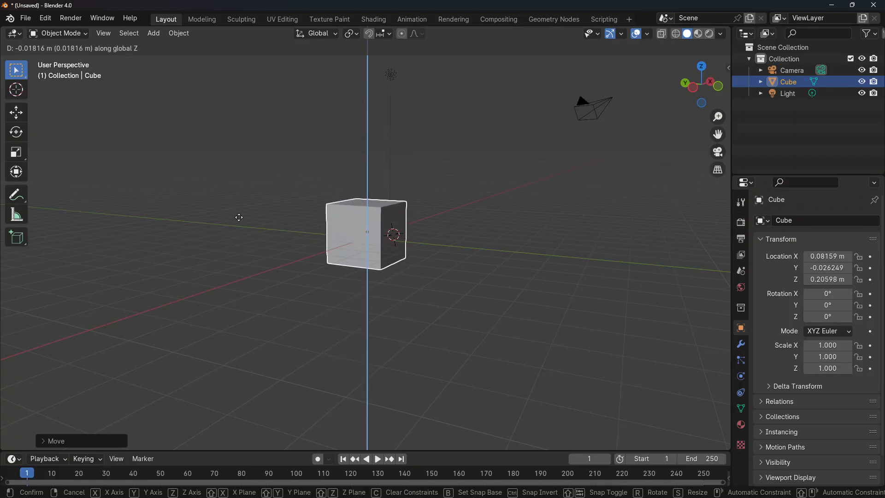
pyautogui.press('x')
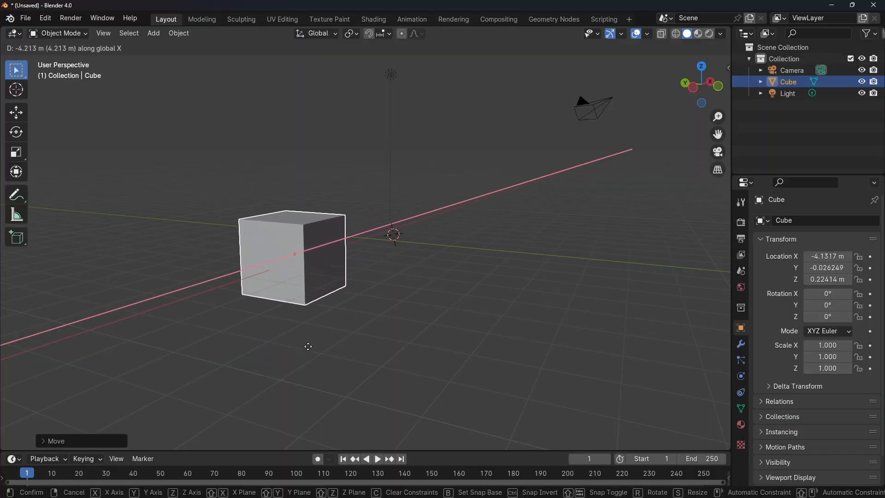
pyautogui.press('y')
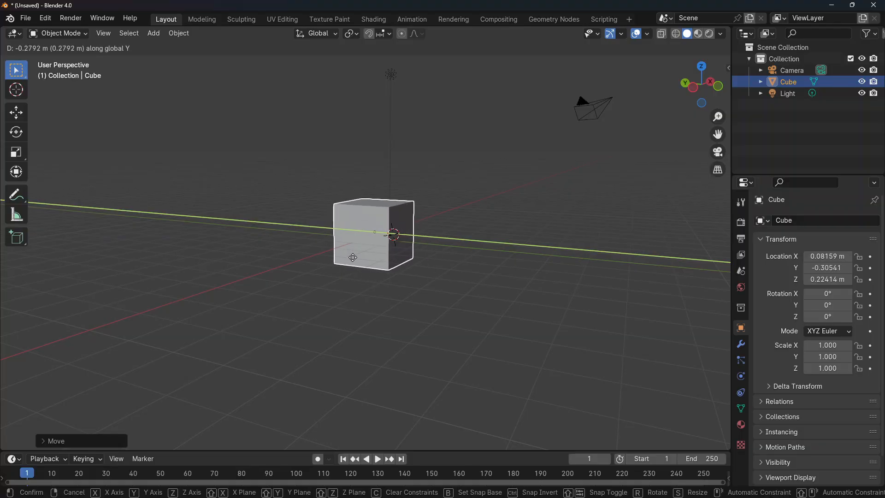
# Switch the cube's movement among the axes using automatic constraint, and lower it along global Z to about 0 m.
pyautogui.hotkey('shift', 'y')
pyautogui.press('z')
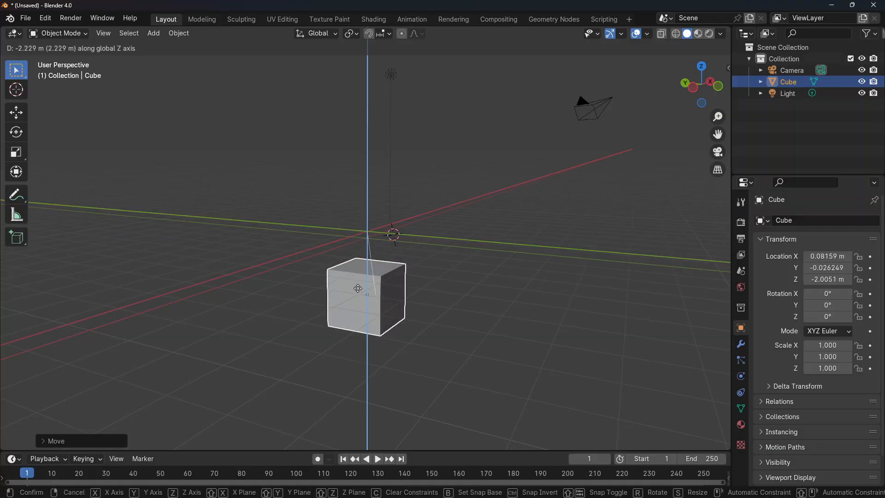
pyautogui.press('x')
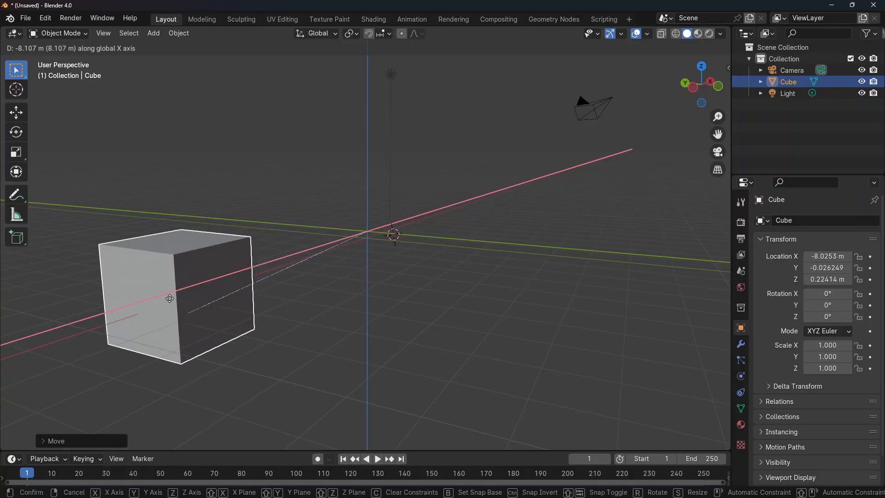
pyautogui.press('z')
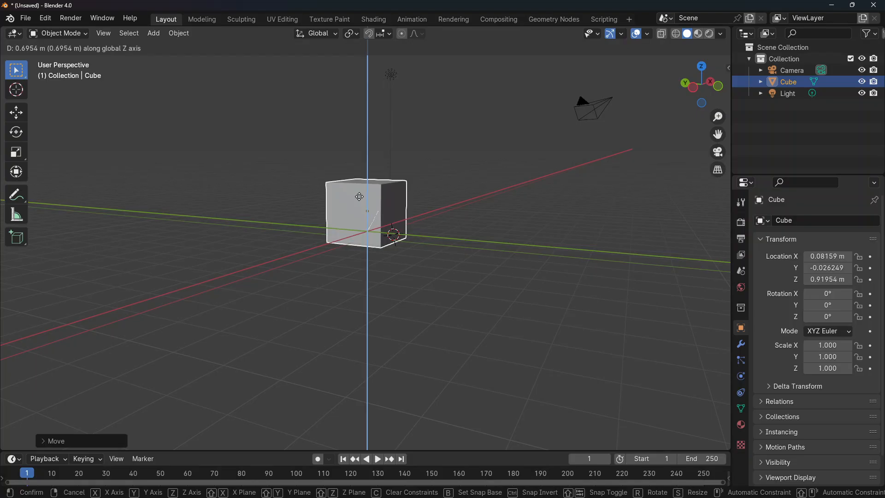
pyautogui.press('y')
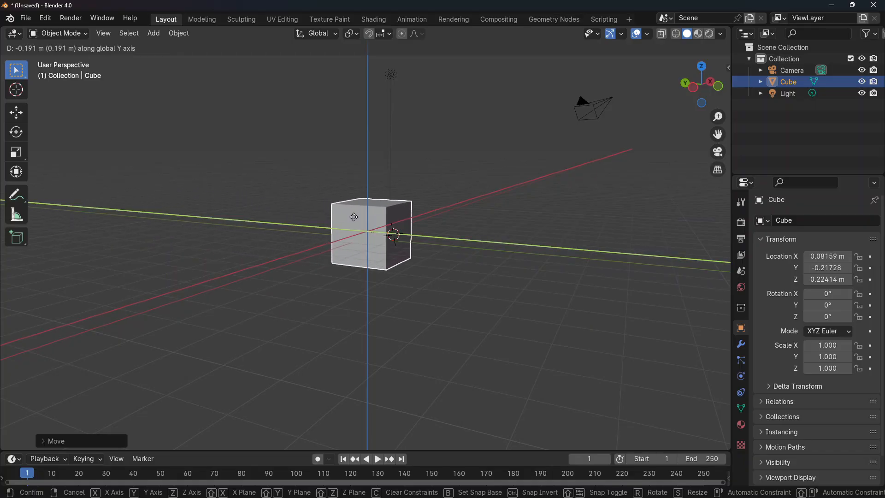
pyautogui.press('z')
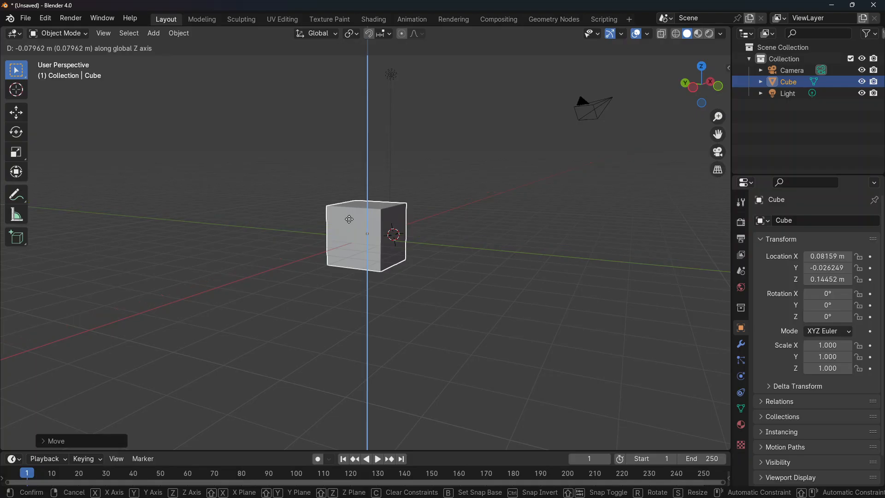
pyautogui.click(316, 226)
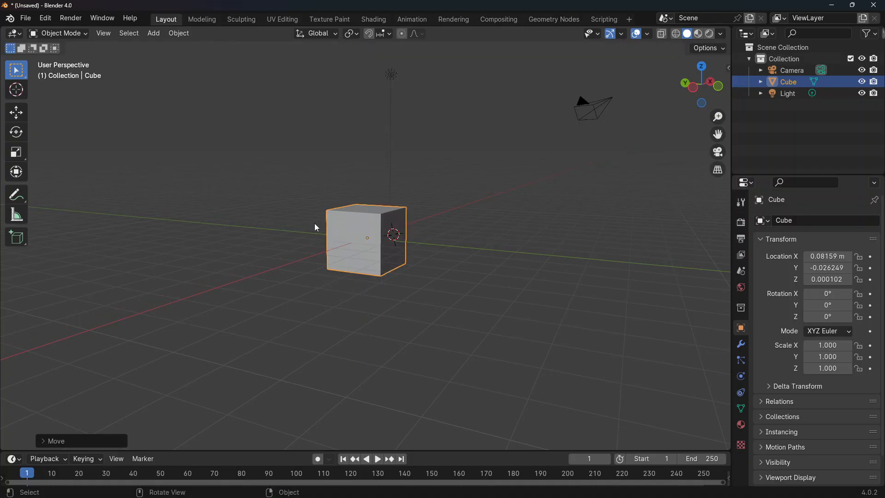
# Move the cube freely up and away from the 3D cursor to about X -1.12 m, Y 0.68 m, Z 2.44 m.
pyautogui.moveTo(287, 233); pyautogui.dragTo(185, 246, button='middle')
pyautogui.press('g')
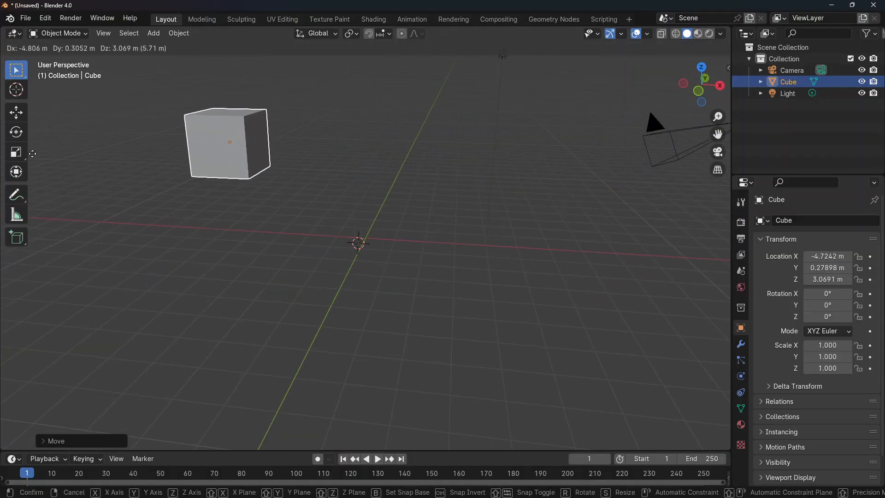
pyautogui.click(155, 169)
pyautogui.moveTo(157, 172); pyautogui.dragTo(455, 211, button='middle')
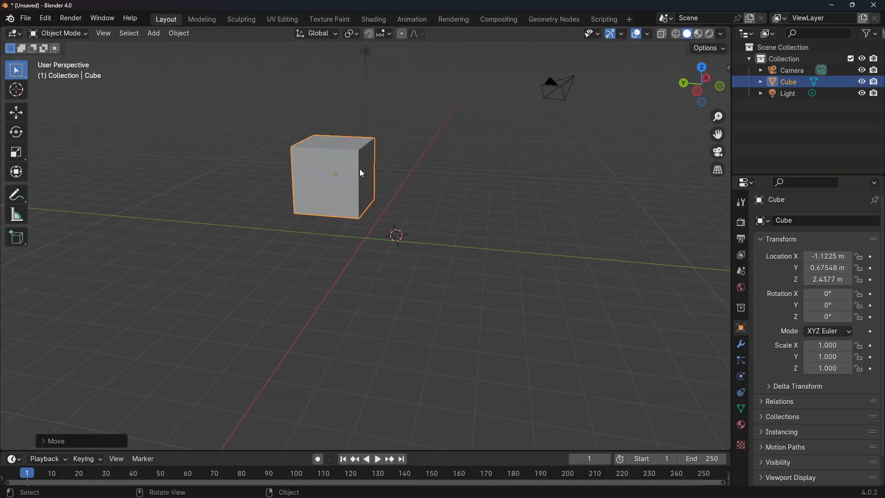
# Select the camera, try moving it along the global X, Y and Z axes, and raise it along Z to about 5.30 m.
pyautogui.moveTo(363, 173); pyautogui.dragTo(578, 179, button='middle')
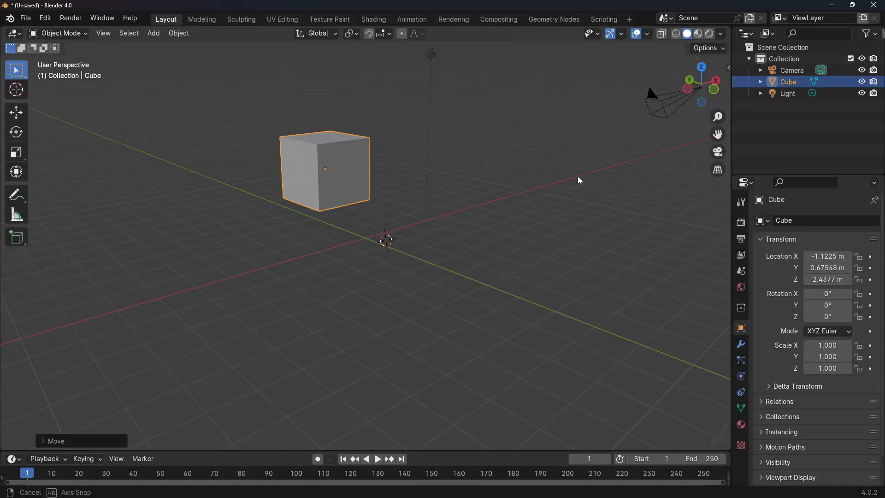
pyautogui.click(664, 112)
pyautogui.moveTo(664, 112); pyautogui.dragTo(626, 152)
pyautogui.press('z')
pyautogui.press('x')
pyautogui.press('y')
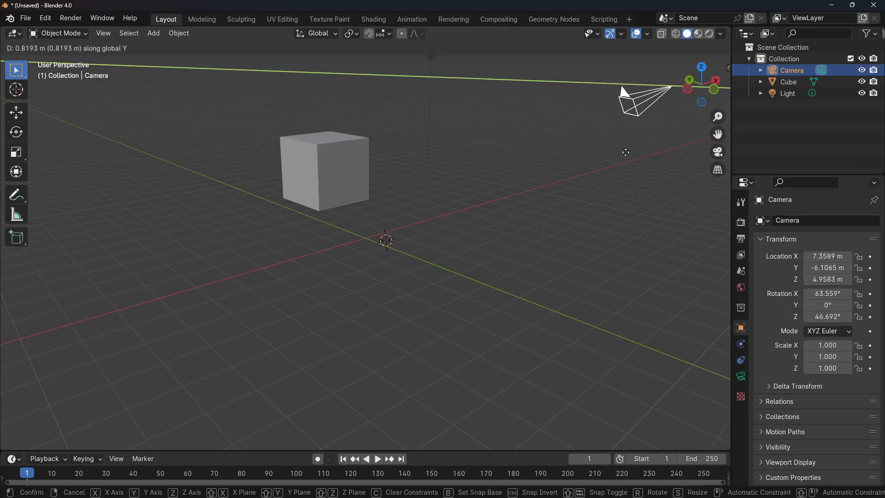
pyautogui.press('z')
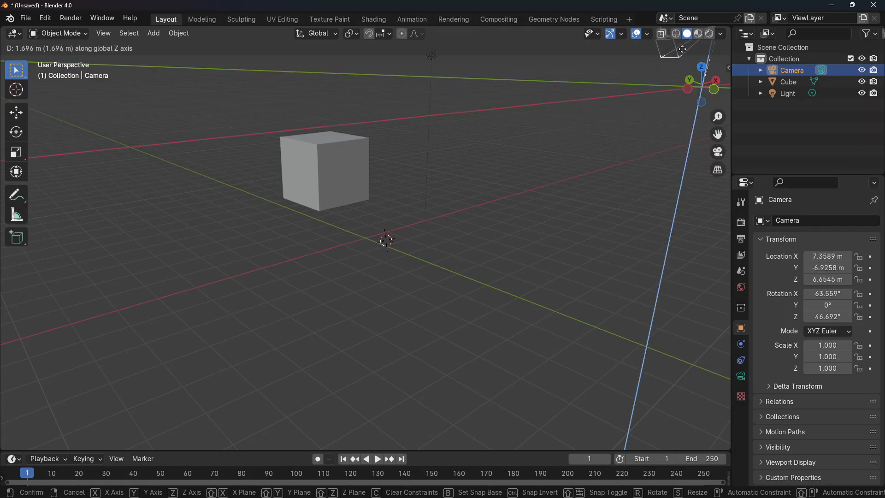
pyautogui.press('y')
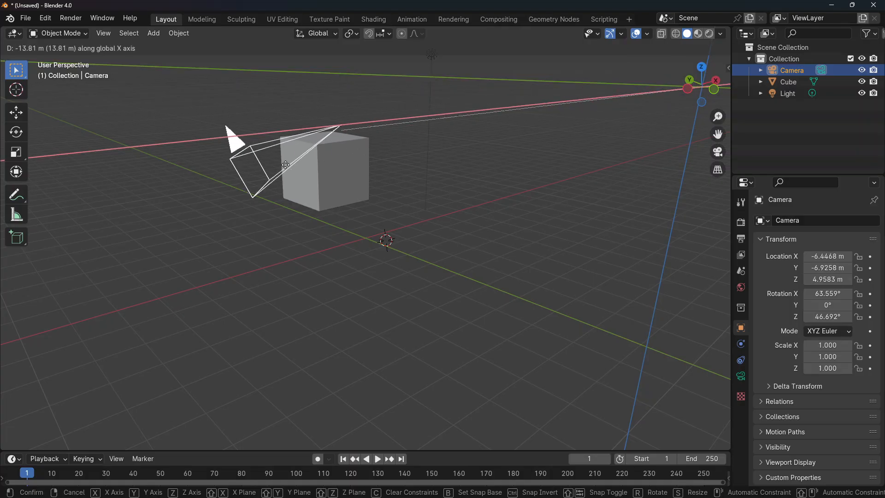
pyautogui.press('z')
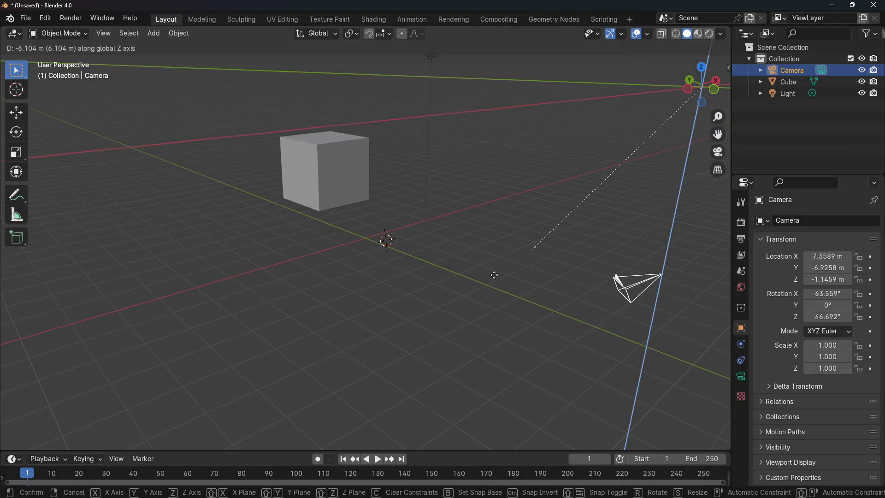
pyautogui.press('x')
pyautogui.press('z')
pyautogui.moveTo(672, 103); pyautogui.dragTo(658, 87, button='middle')
pyautogui.click(644, 106)
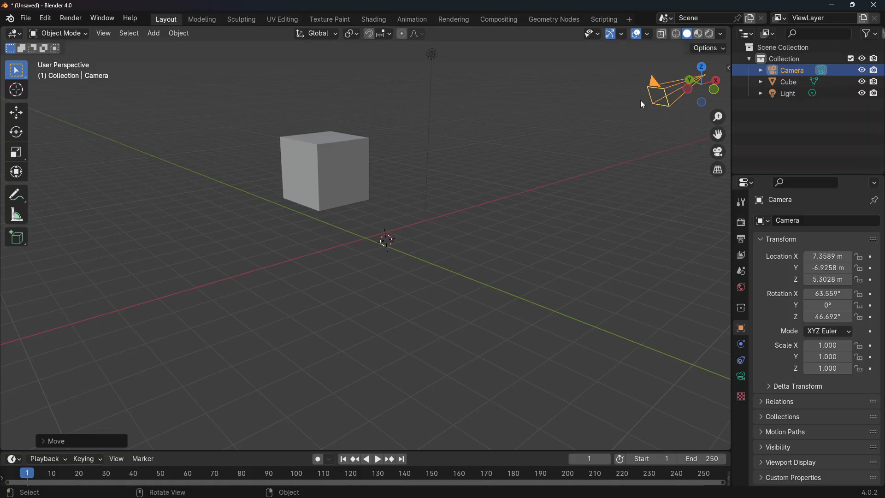
# Move the cube freely to about X -0.72 m, Y -0.20 m, Z 1.38 m and check it through the camera view.
pyautogui.moveTo(571, 163)
pyautogui.mouseDown(button='middle')
pyautogui.moveTo(431, 192)
pyautogui.moveTo(496, 177)
pyautogui.moveTo(444, 200)
pyautogui.moveTo(440, 177)
pyautogui.moveTo(534, 158)
pyautogui.moveTo(574, 172)
pyautogui.mouseUp(button='middle')
pyautogui.press('KP_0')
pyautogui.click(354, 159)
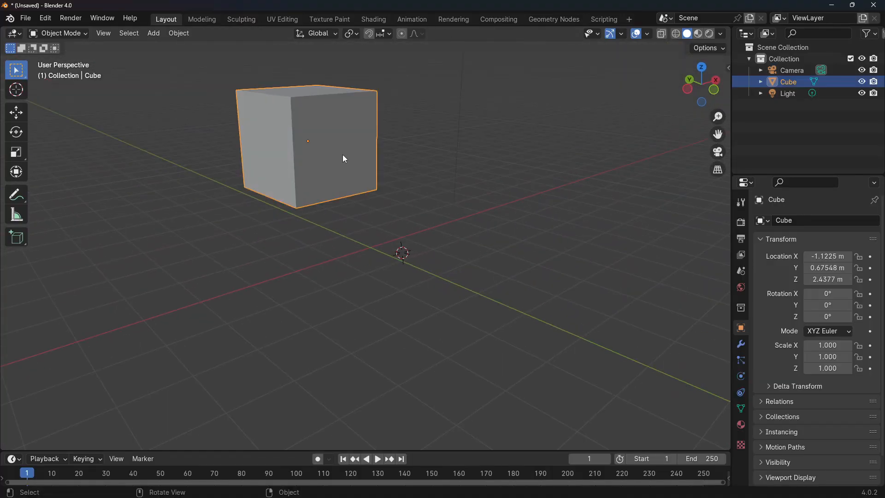
pyautogui.press('g')
pyautogui.click(386, 210)
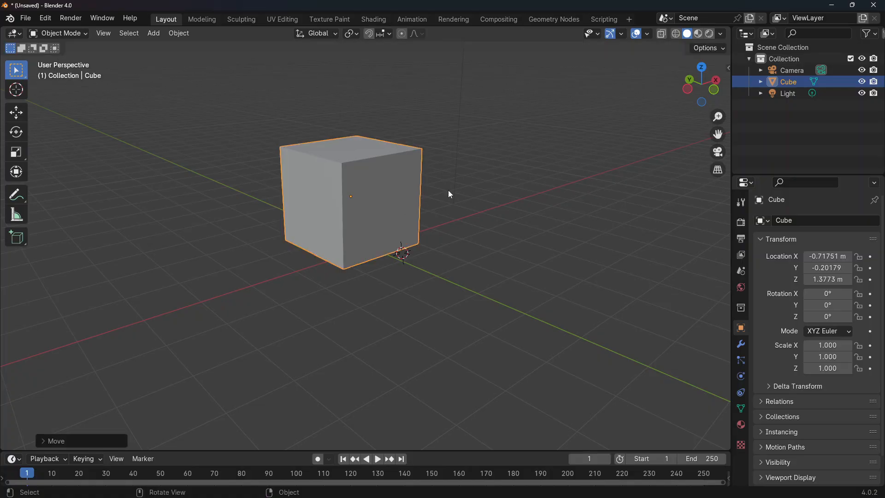
pyautogui.press('KP_0')
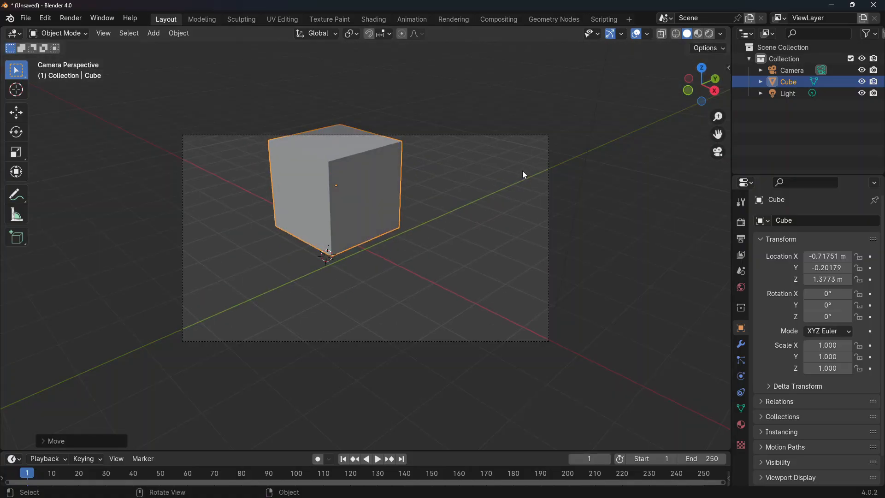
pyautogui.press('KP_0')
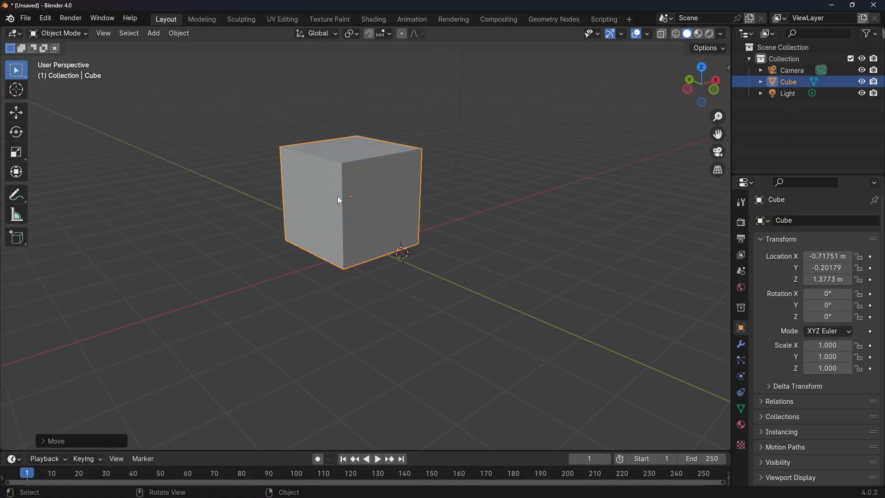
# Move the cube freely to about X -0.04 m, Y -0.91 m, Z 1.11 m and check its framing through the camera.
pyautogui.press('g')
pyautogui.click(386, 213)
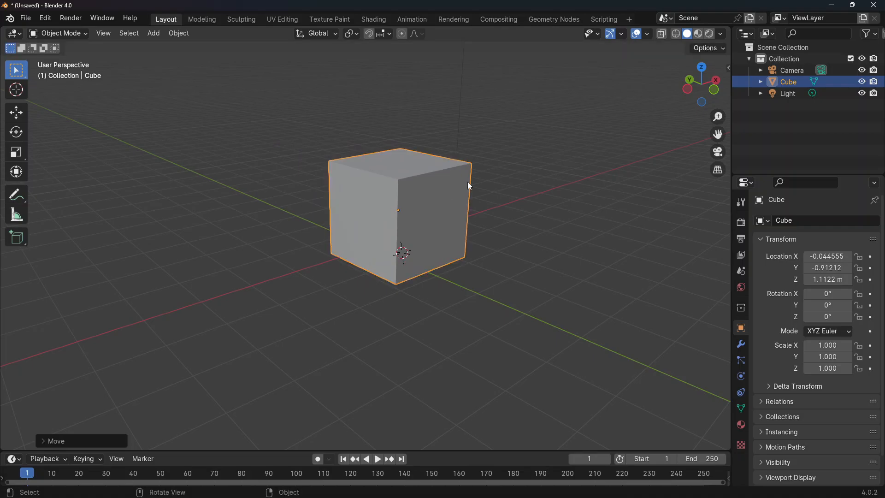
pyautogui.press('KP_0')
# Select the light, try moving it along global Z and X, and place it along global Y at about -5.62 m.
pyautogui.moveTo(468, 181); pyautogui.dragTo(612, 178, button='middle')
pyautogui.scroll(-5, 599, 176)
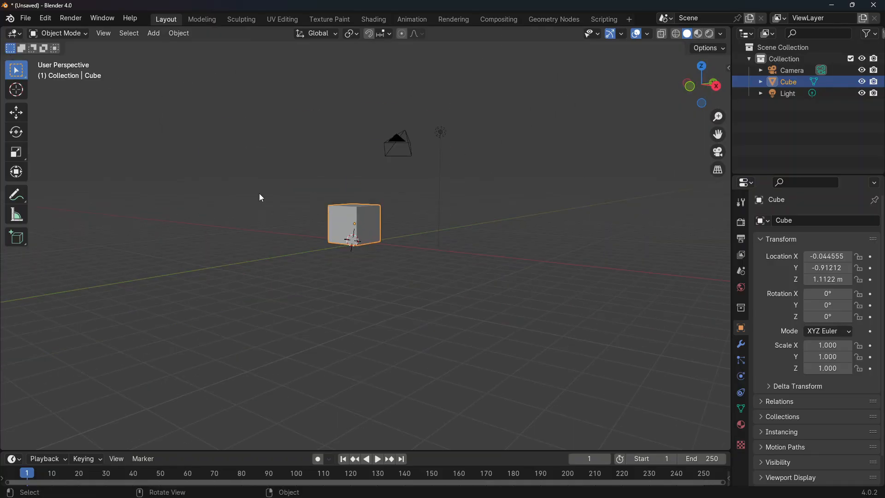
pyautogui.moveTo(322, 237); pyautogui.dragTo(364, 256, button='middle')
pyautogui.click(450, 140)
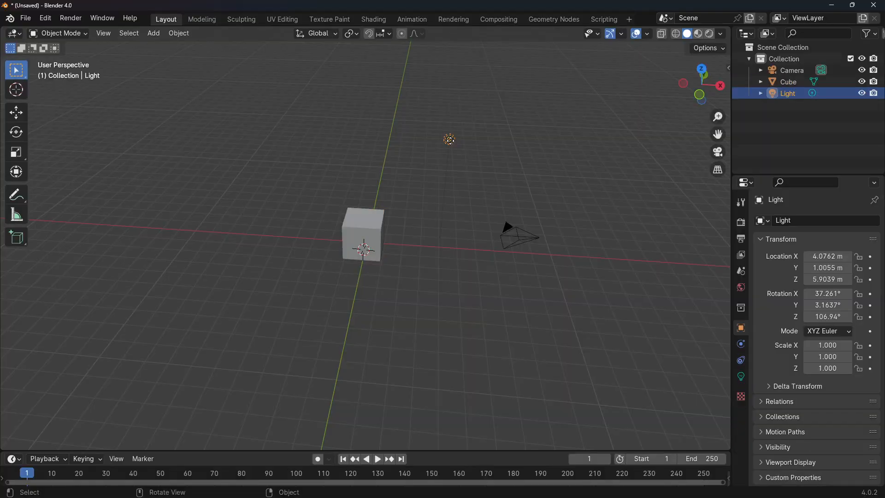
pyautogui.press('g')
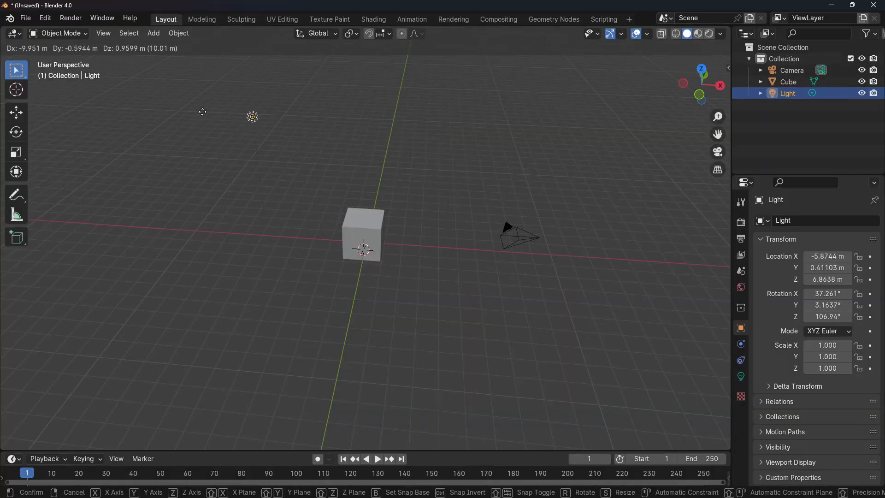
pyautogui.press('z')
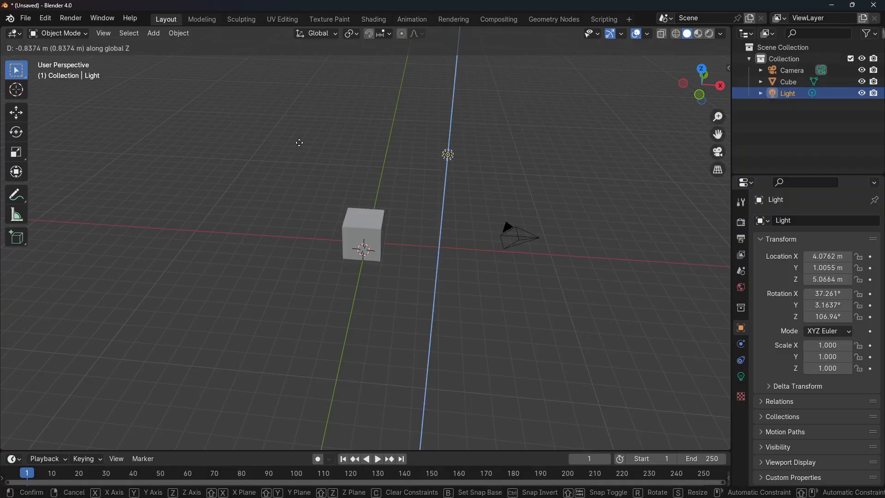
pyautogui.press('x')
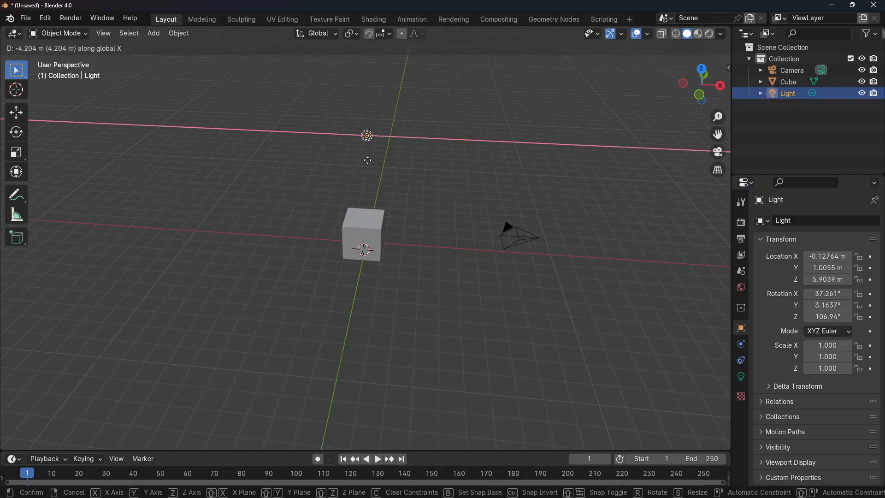
pyautogui.press('y')
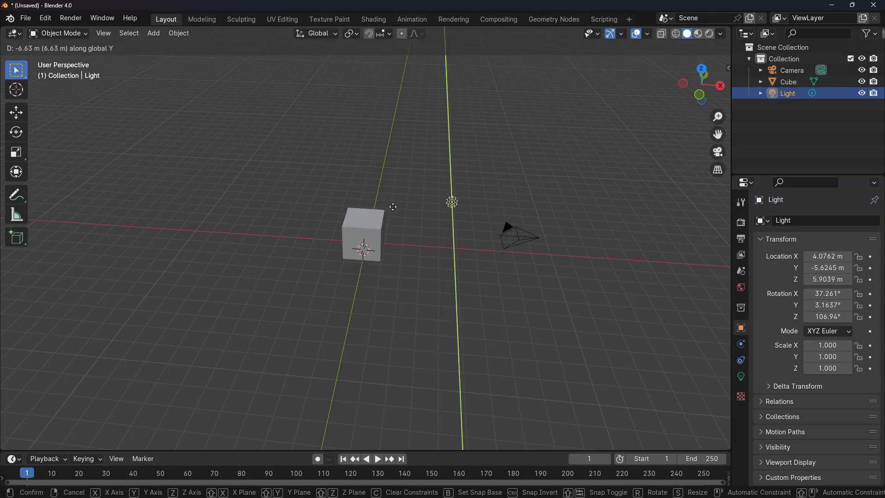
pyautogui.click(395, 210)
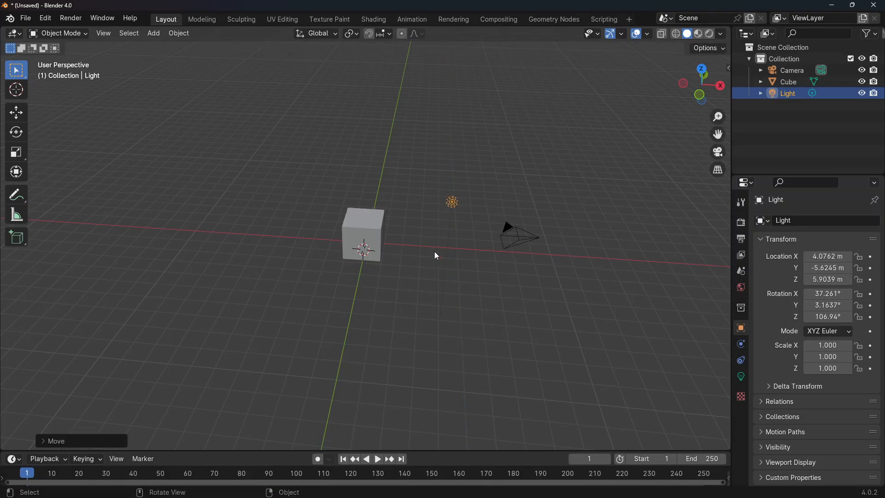
# Select the cube, try rotating it freely and about global Y, Z and X, and finish about global Z at about 596.84°.
pyautogui.moveTo(435, 253); pyautogui.dragTo(480, 172, button='middle')
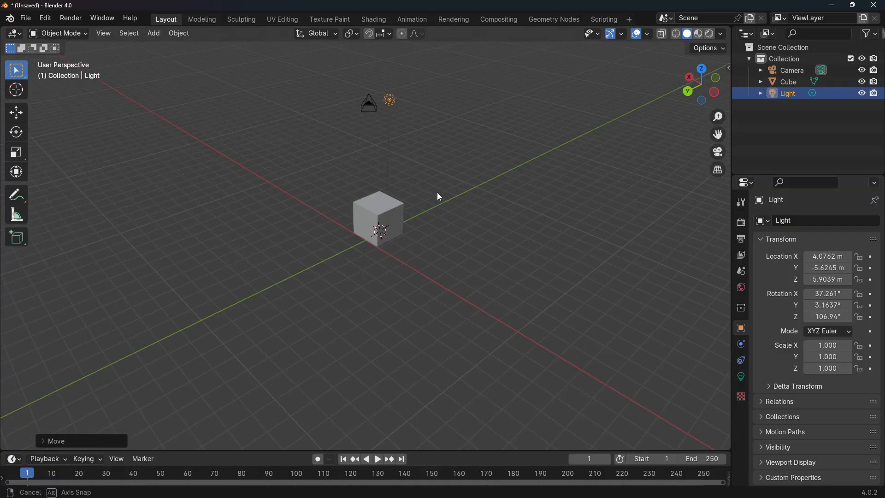
pyautogui.moveTo(438, 195); pyautogui.dragTo(388, 215, button='middle')
pyautogui.click(388, 221)
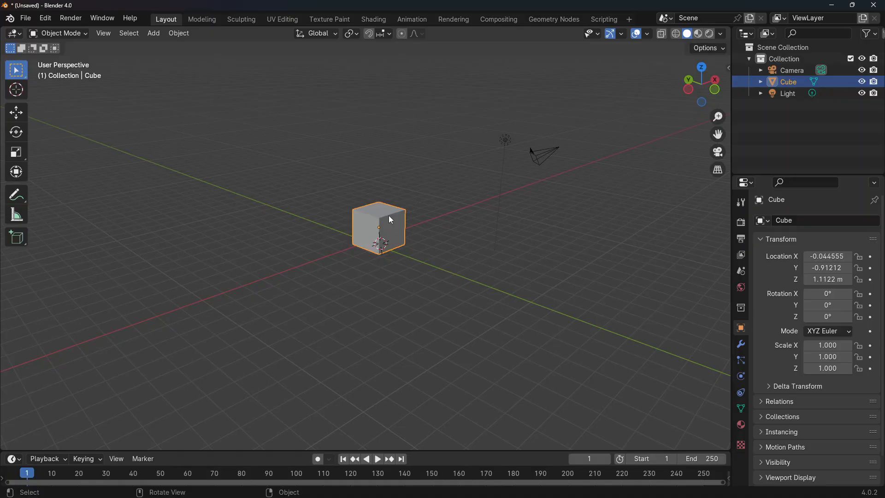
pyautogui.press('r')
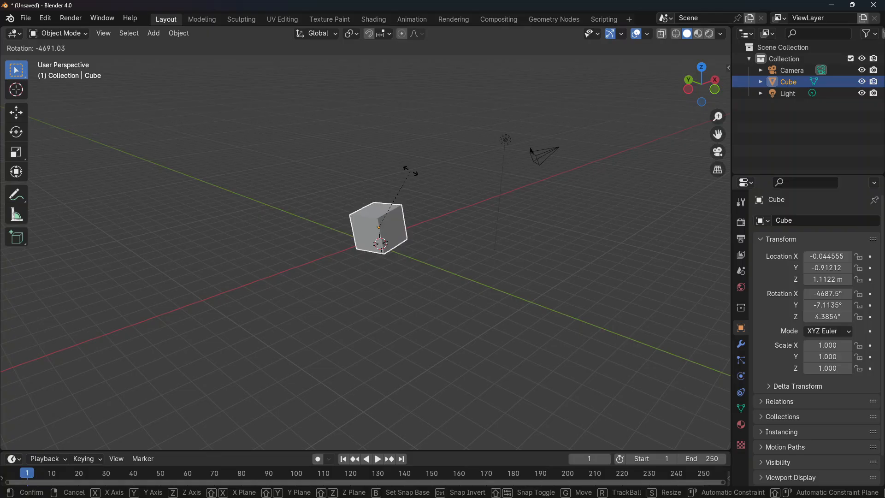
pyautogui.press('y')
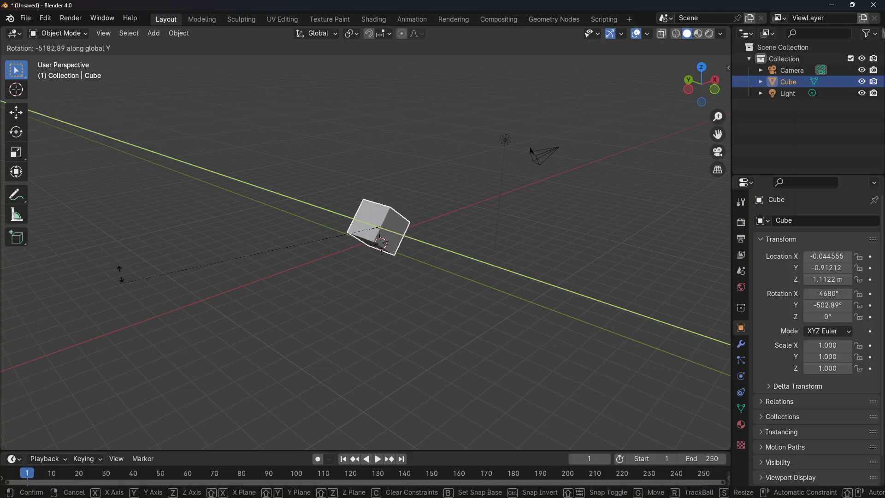
pyautogui.press('z')
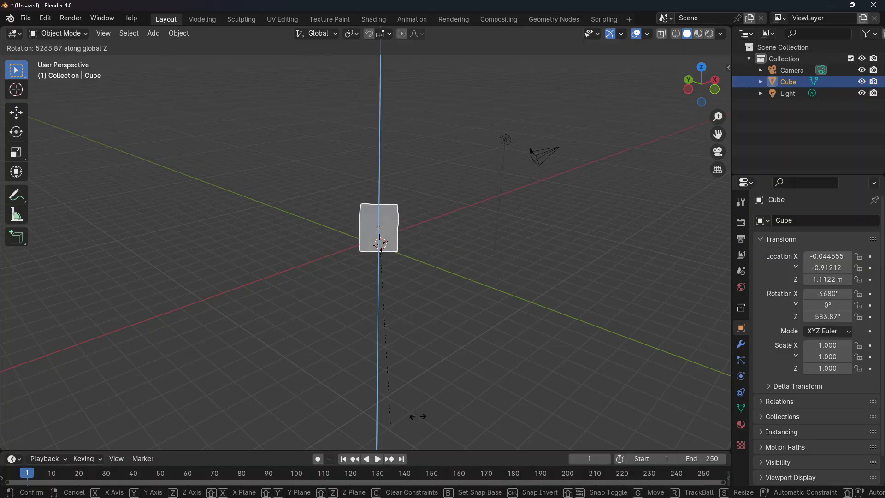
pyautogui.press('x')
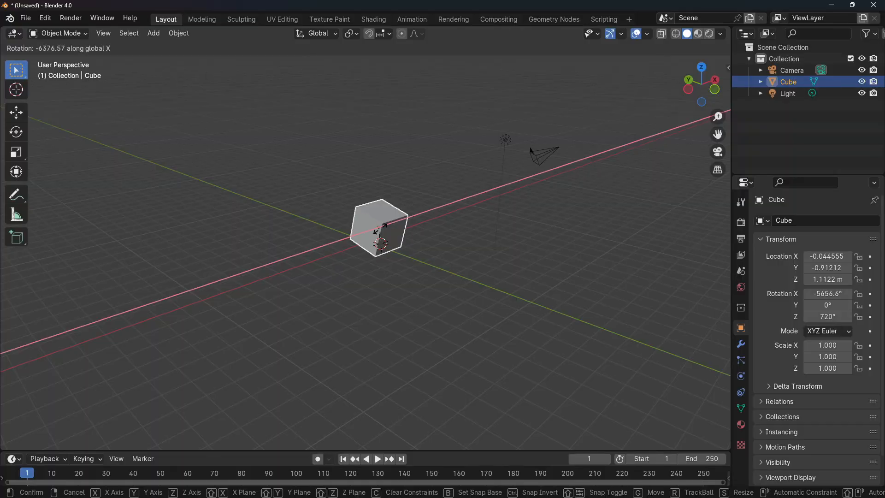
pyautogui.moveTo(381, 229)
pyautogui.mouseDown(button='middle')
pyautogui.moveTo(378, 211)
pyautogui.moveTo(346, 229)
pyautogui.moveTo(386, 236)
pyautogui.moveTo(356, 255)
pyautogui.moveTo(381, 231)
pyautogui.mouseUp(button='middle')
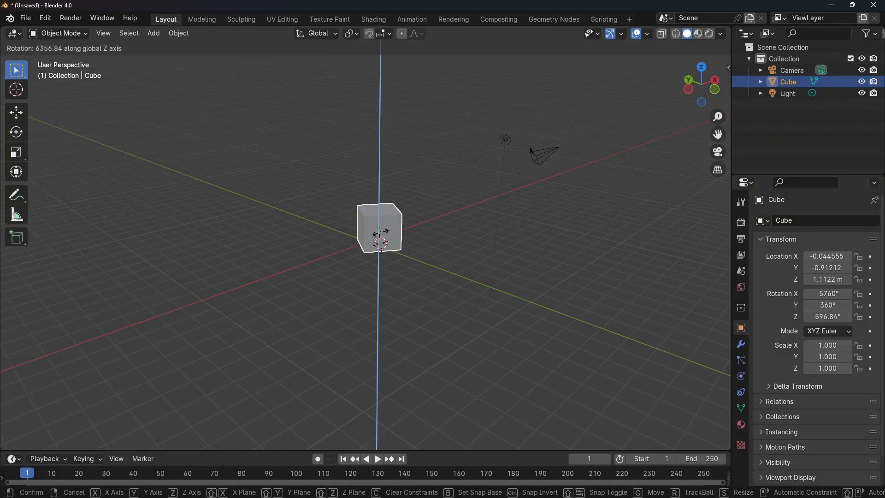
pyautogui.click(380, 232)
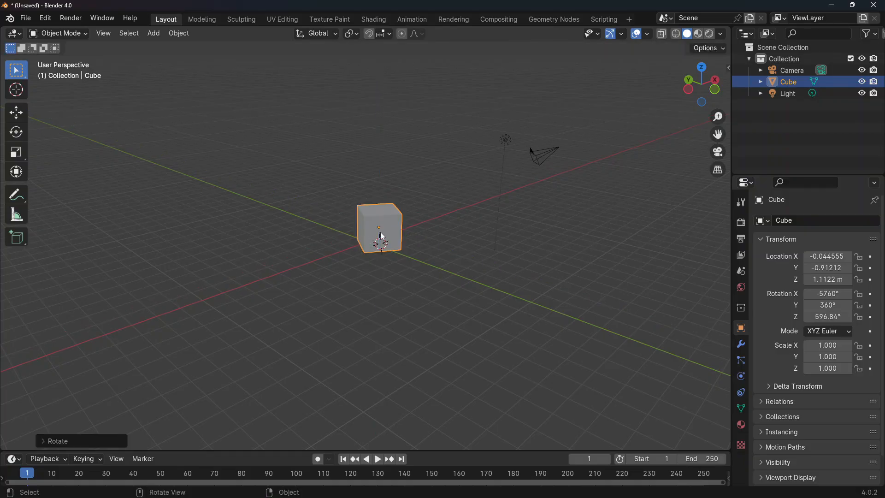
# Try trackball rotation on the cube, and return to standard rotation to turn it about global Z to about 604.25°.
pyautogui.press('r')
pyautogui.press('r')
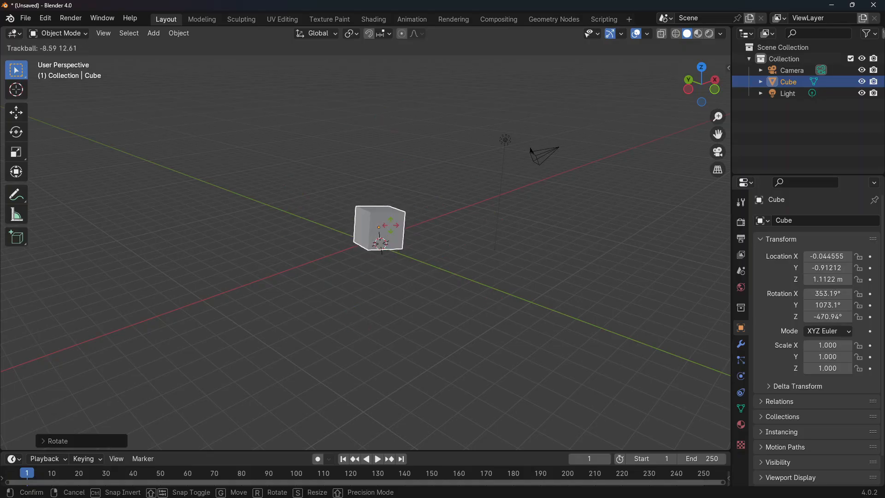
pyautogui.press('r')
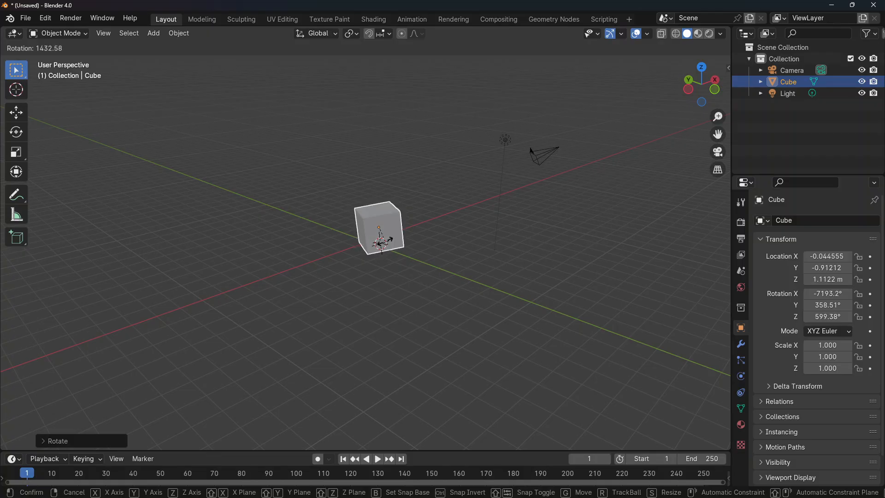
pyautogui.press('z')
pyautogui.click(388, 245)
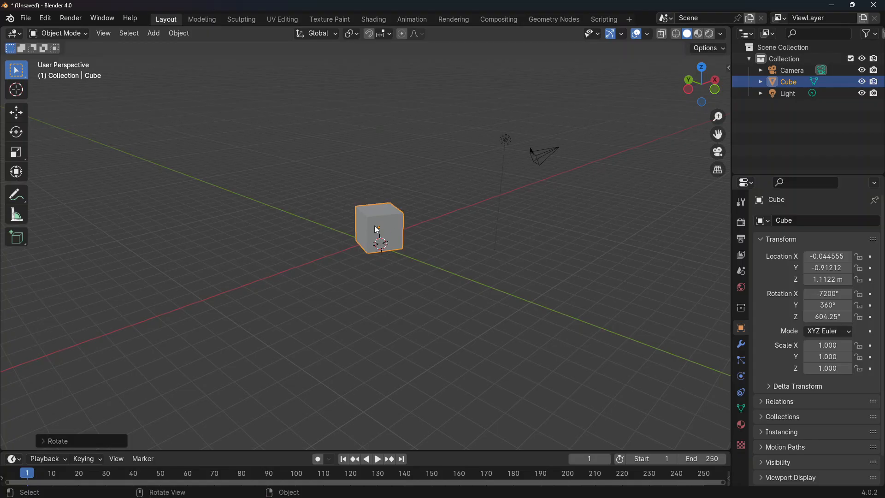
# Select the camera, try free, trackball, global Z and Y rotation, and finish about global X at about X 68.39°, Y -5.11°, Z 46.48°.
pyautogui.click(550, 162)
pyautogui.press('r')
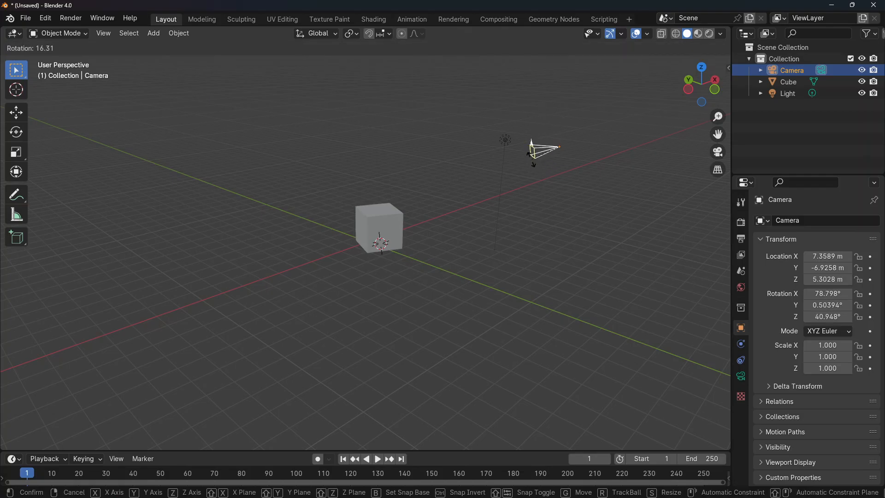
pyautogui.press('r')
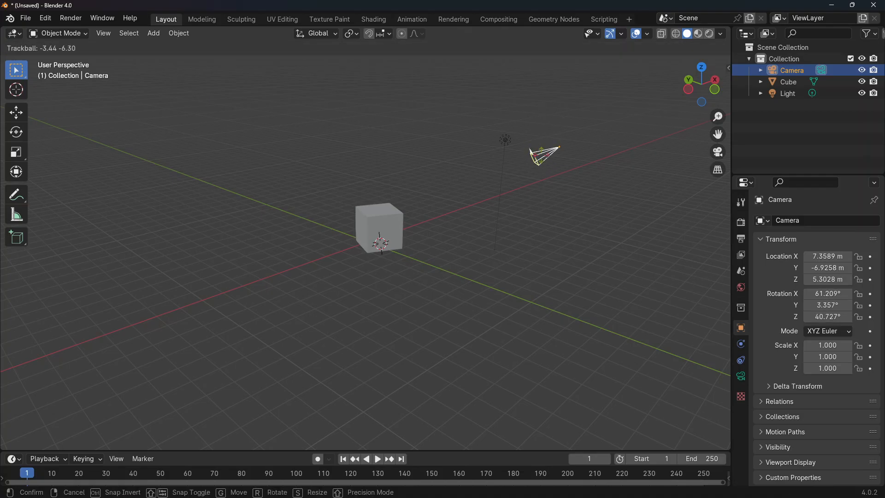
pyautogui.press('r')
pyautogui.press('r')
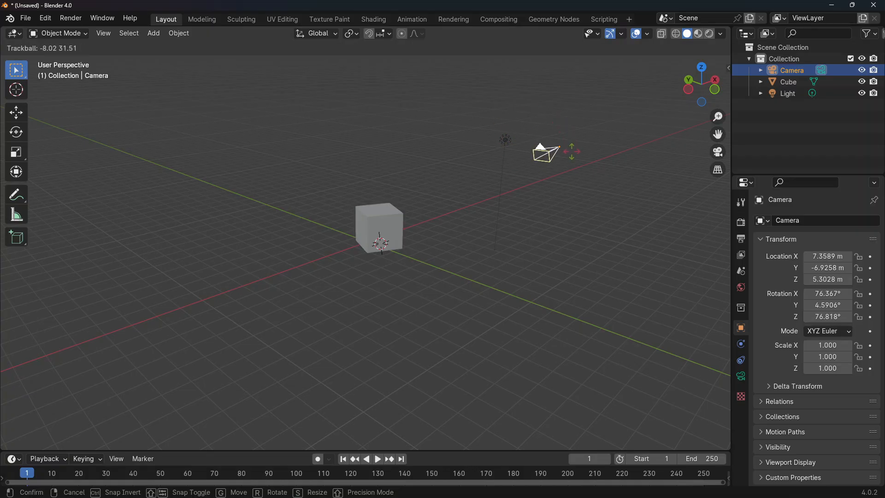
pyautogui.press('r')
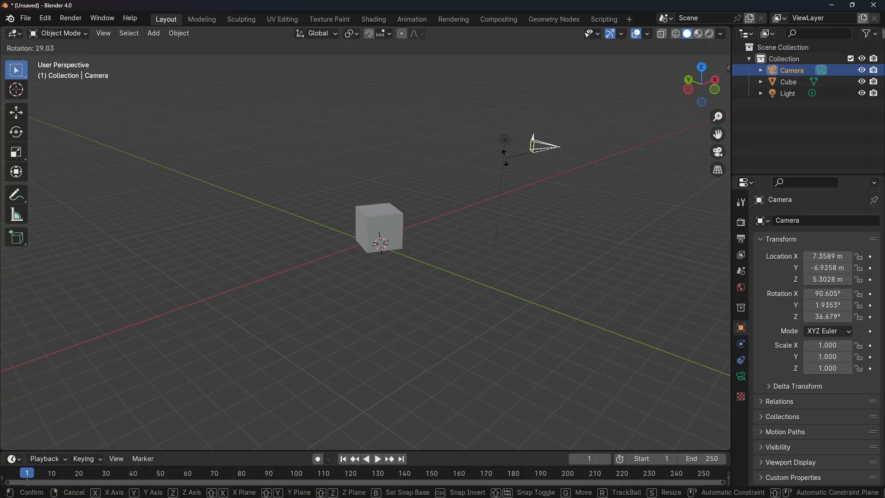
pyautogui.press('z')
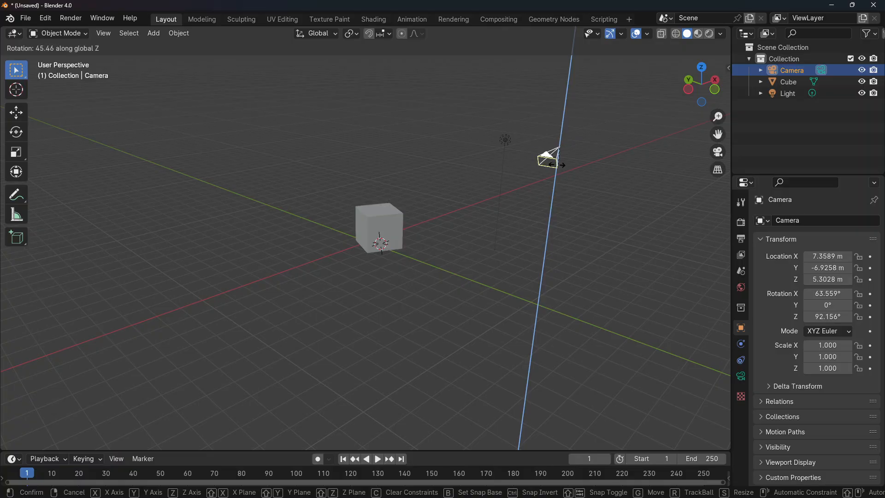
pyautogui.press('y')
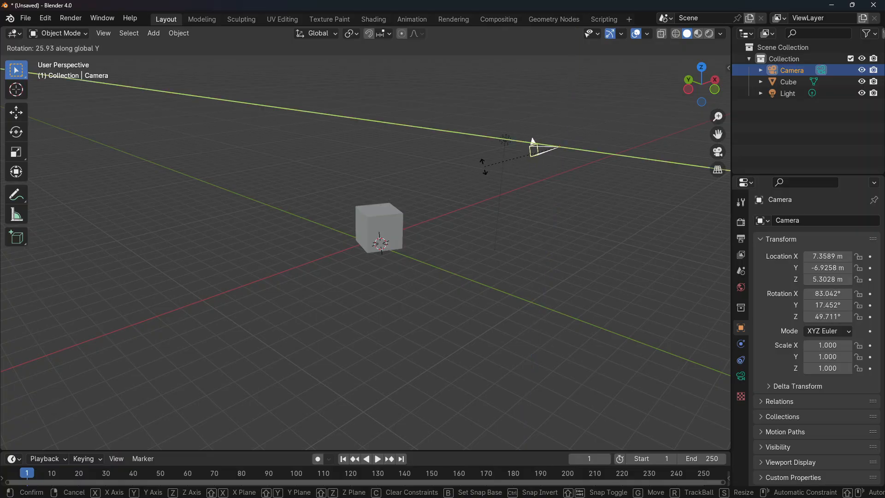
pyautogui.press('x')
pyautogui.click(447, 223)
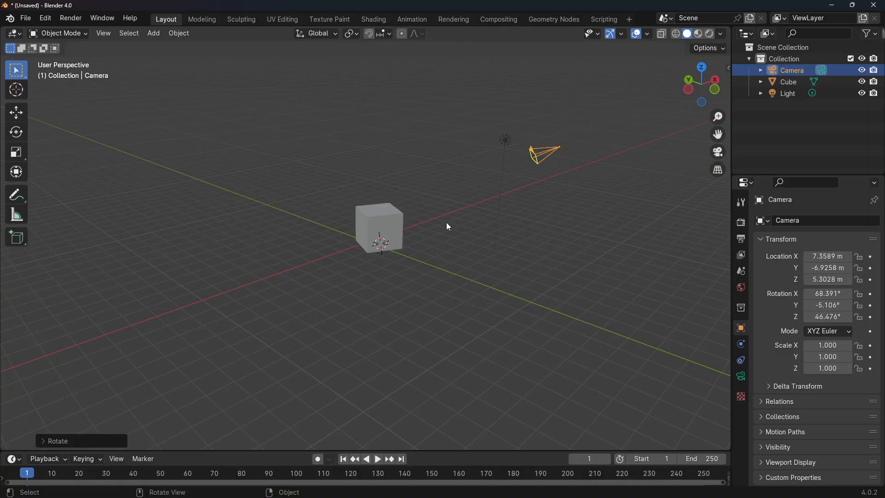
# Select the light, alternate between trackball and standard rotation, finish at about X 171.56°, Y 18.54°, Z 96.90°, and deselect it.
pyautogui.moveTo(501, 225); pyautogui.dragTo(424, 174, button='middle')
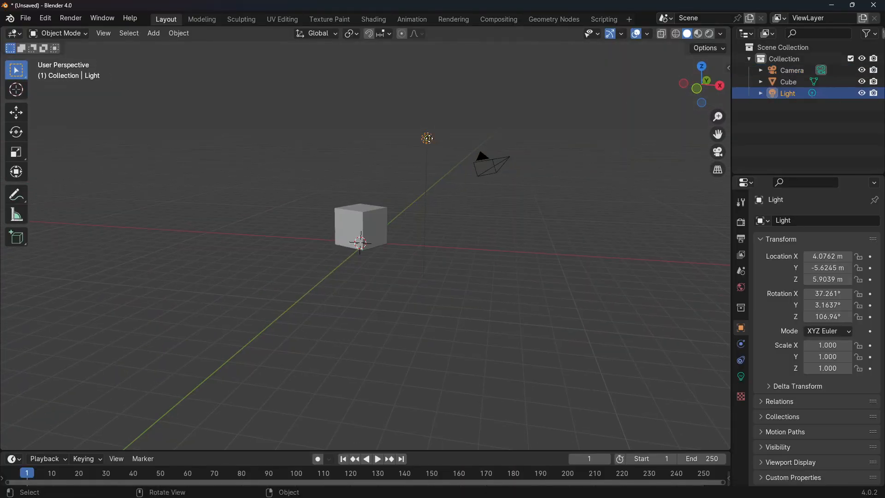
pyautogui.press('r')
pyautogui.press('r')
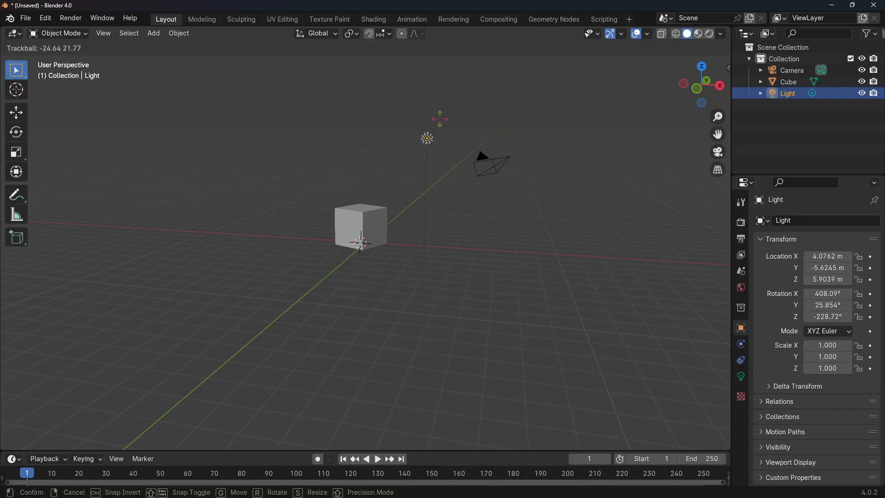
pyautogui.press('r')
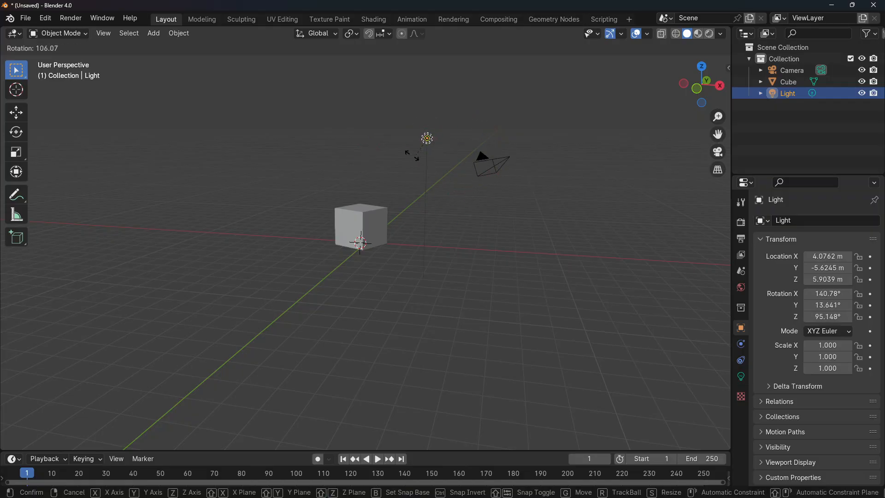
pyautogui.press('r')
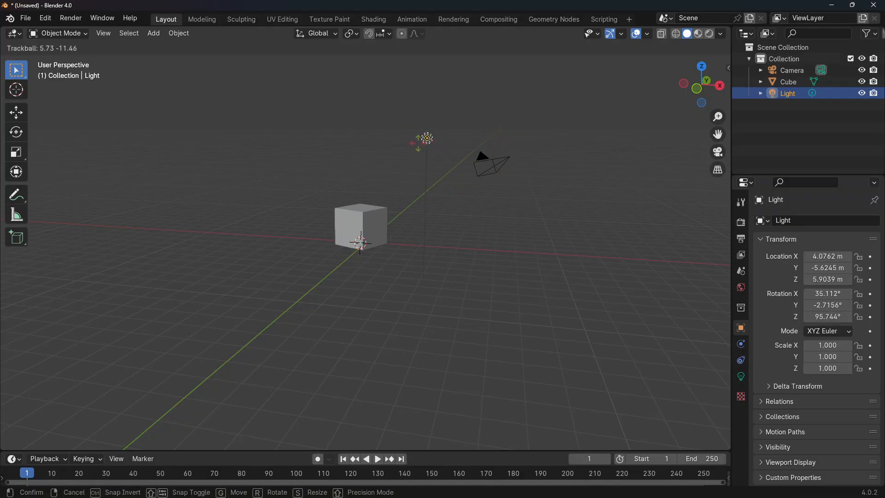
pyautogui.press('r')
pyautogui.click(412, 145)
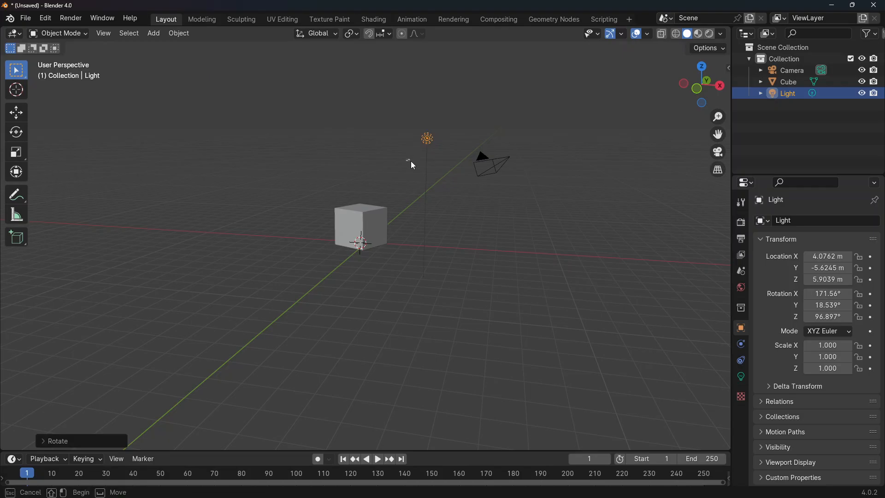
pyautogui.moveTo(411, 161); pyautogui.dragTo(477, 177)
pyautogui.click(579, 186)
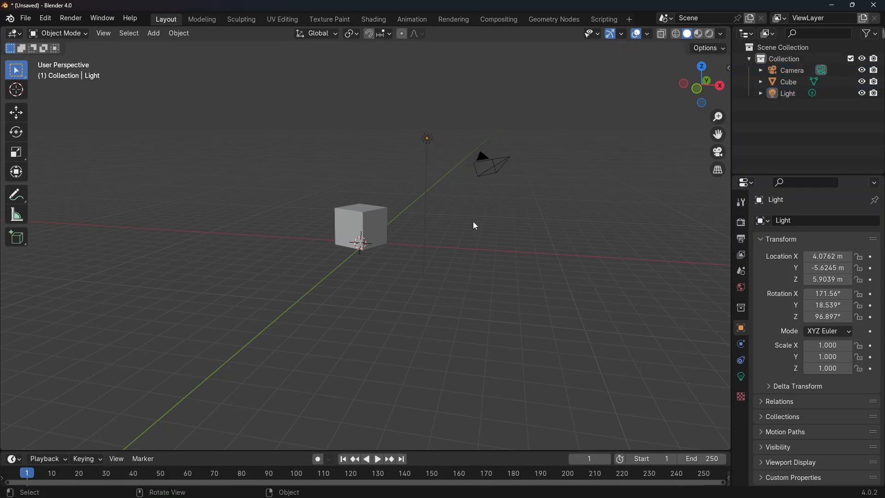
# Select the cube, the light and the camera individually in the viewport, ending with only the camera selected.
pyautogui.moveTo(315, 168); pyautogui.dragTo(405, 221, button='middle')
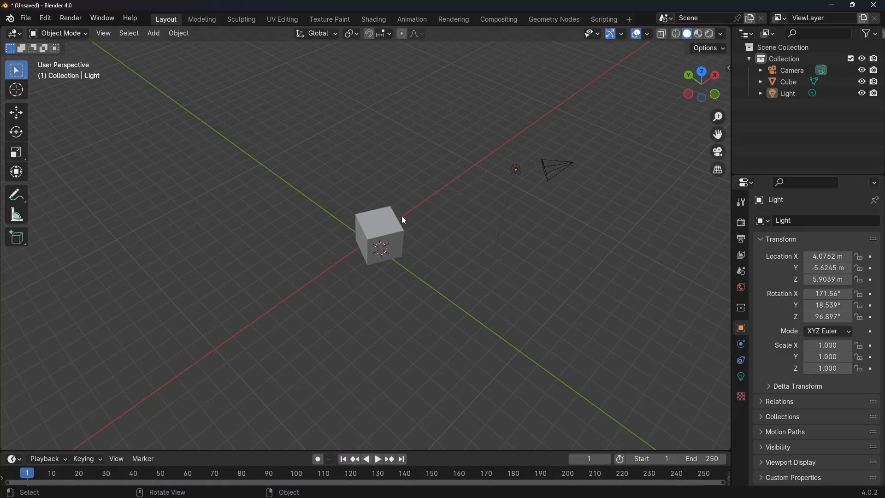
pyautogui.moveTo(402, 216); pyautogui.dragTo(416, 183, button='middle')
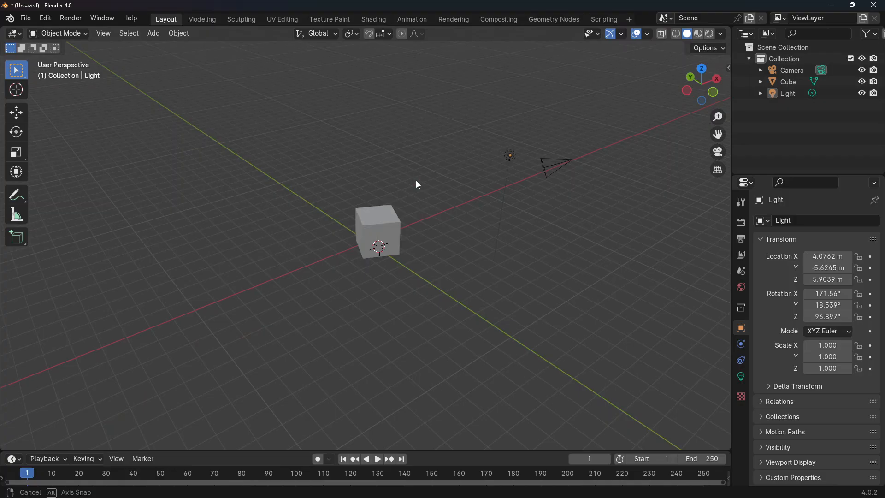
pyautogui.click(373, 224)
pyautogui.click(510, 153)
pyautogui.click(558, 159)
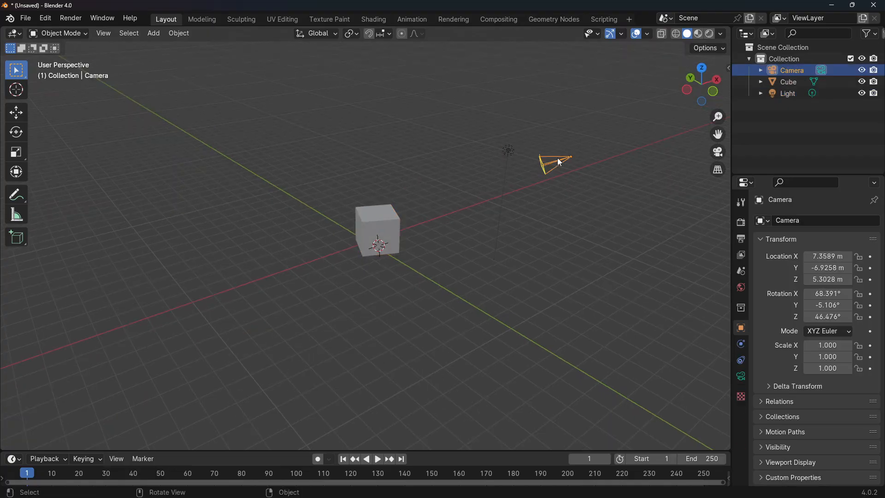
# Select all three objects with a selection box, clear it, reselect them by adding one at a time, and clear the selection again.
pyautogui.moveTo(212, 65); pyautogui.dragTo(632, 325)
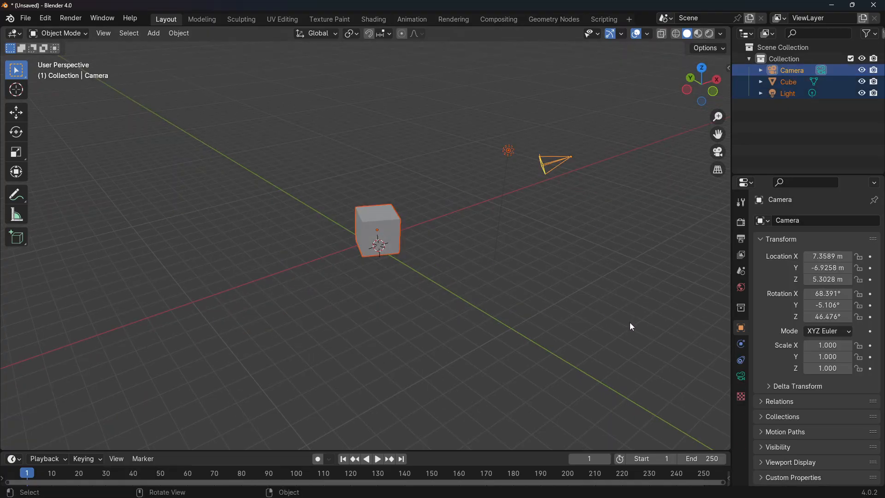
pyautogui.click(585, 279)
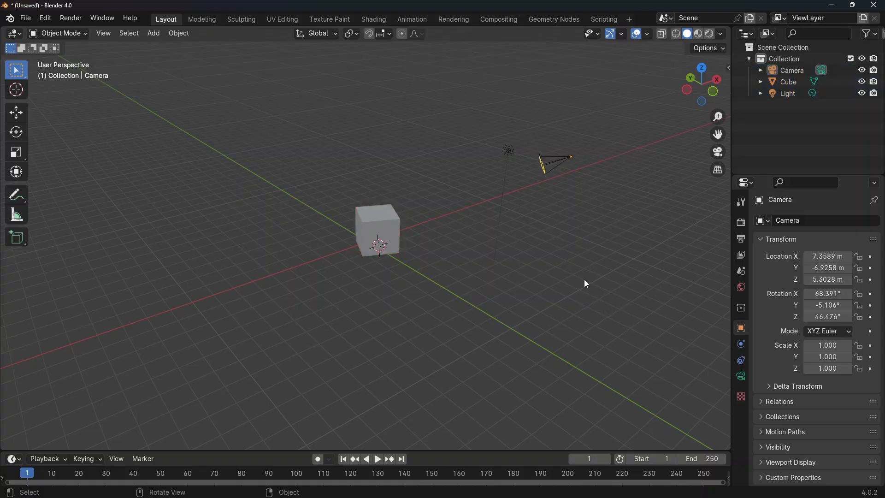
pyautogui.keyDown('shift'); pyautogui.click(377, 241); pyautogui.keyUp('shift')
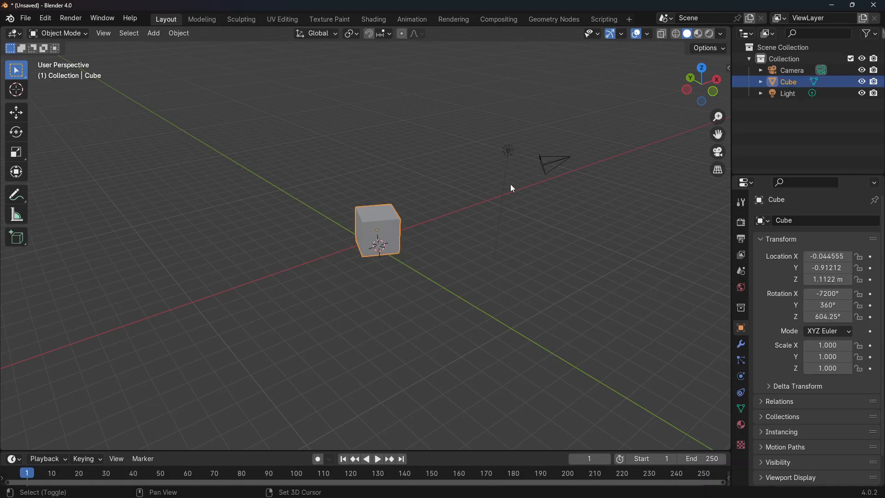
pyautogui.keyDown('shift'); pyautogui.click(511, 155); pyautogui.keyUp('shift')
pyautogui.keyDown('shift'); pyautogui.click(562, 164); pyautogui.keyUp('shift')
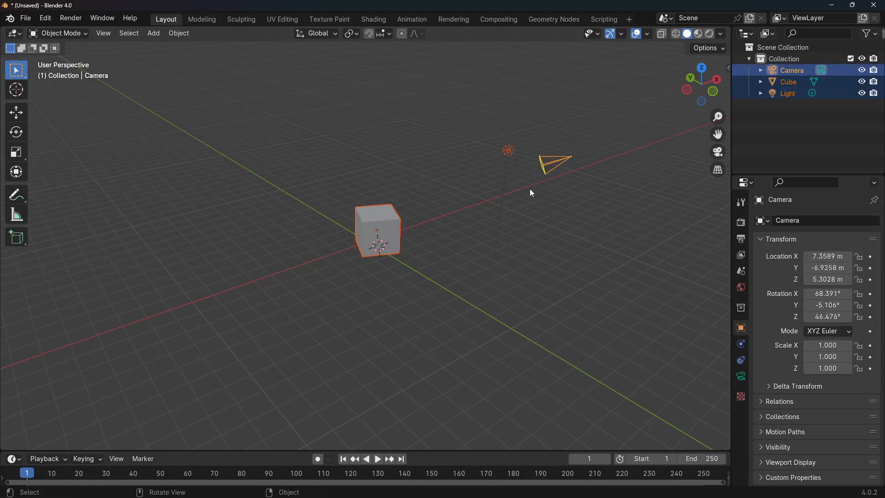
pyautogui.click(524, 209)
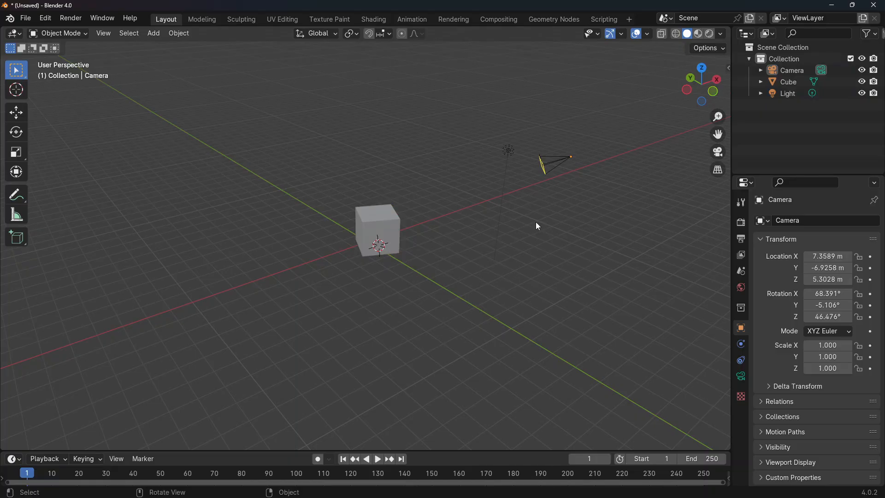
# Box-select the camera, light and cube from the opposite side of the scene, and deselect everything.
pyautogui.moveTo(552, 225); pyautogui.dragTo(465, 212, button='middle')
pyautogui.moveTo(141, 122); pyautogui.dragTo(424, 273)
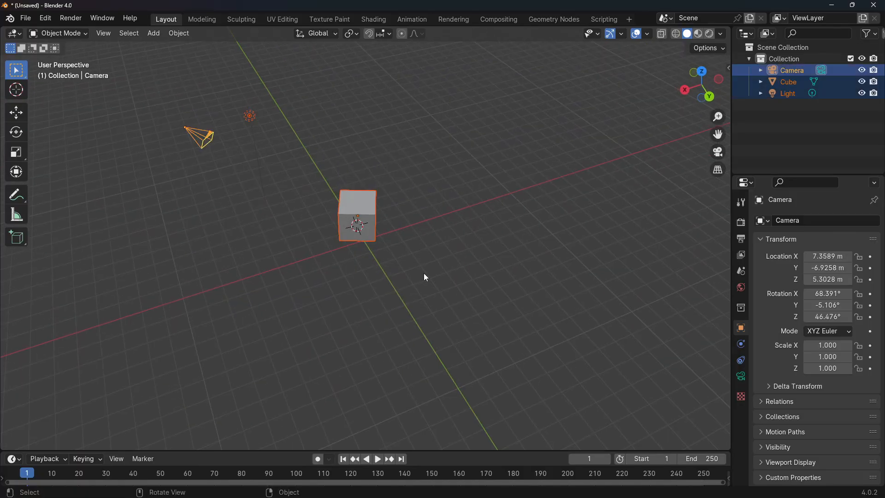
pyautogui.click(531, 212)
# Select the camera, cube and light in turn from the scene's object list, ending with the cube selected.
pyautogui.click(799, 71)
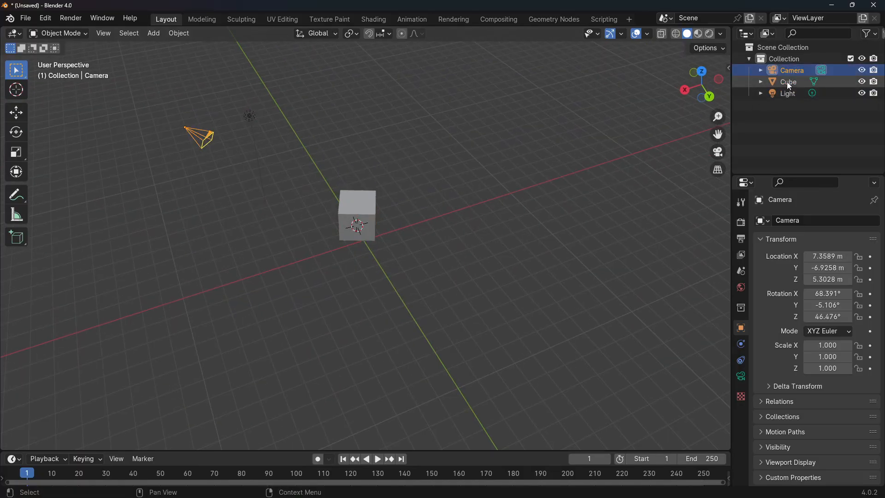
pyautogui.click(788, 83)
pyautogui.click(785, 93)
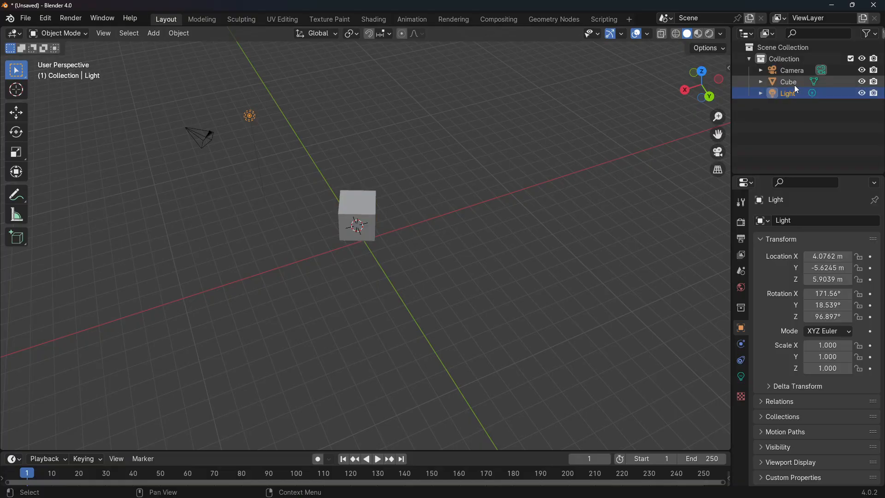
pyautogui.click(793, 70)
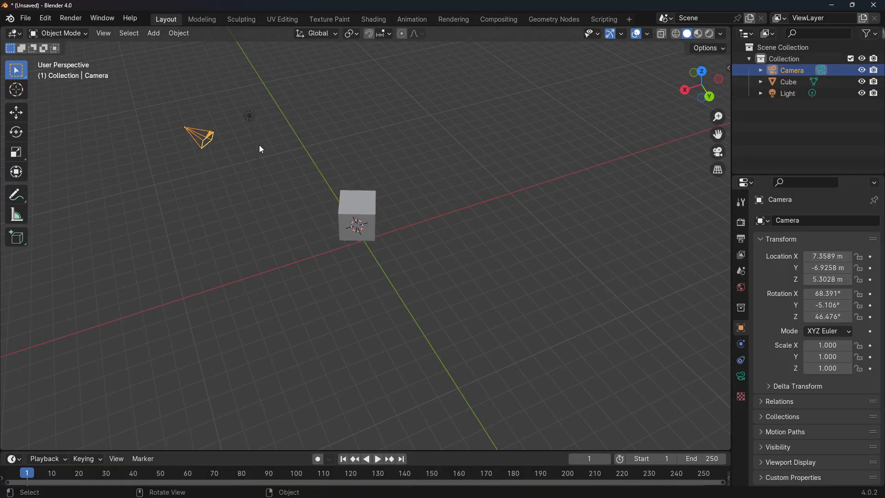
pyautogui.click(790, 81)
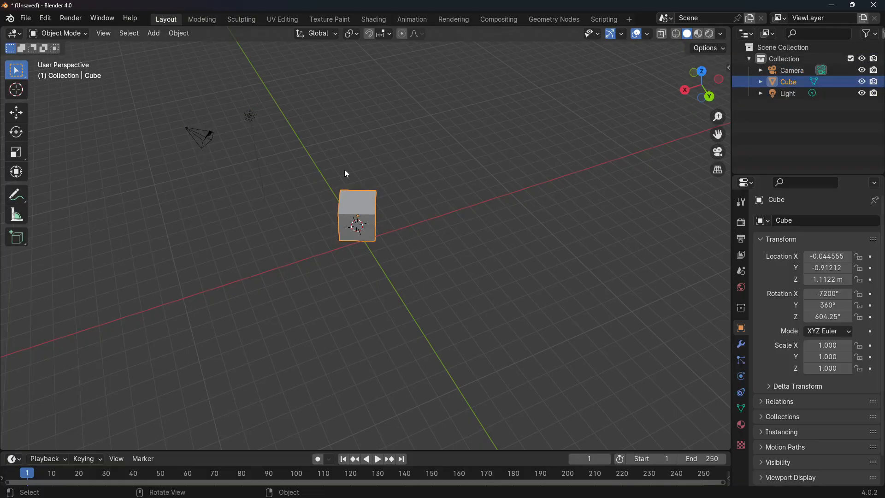
# Examine the cube, camera and light from several viewing angles and at different zoom distances.
pyautogui.moveTo(347, 171); pyautogui.dragTo(322, 180, button='middle')
pyautogui.moveTo(377, 205); pyautogui.dragTo(331, 217, button='middle')
pyautogui.moveTo(436, 215); pyautogui.dragTo(417, 230, button='middle')
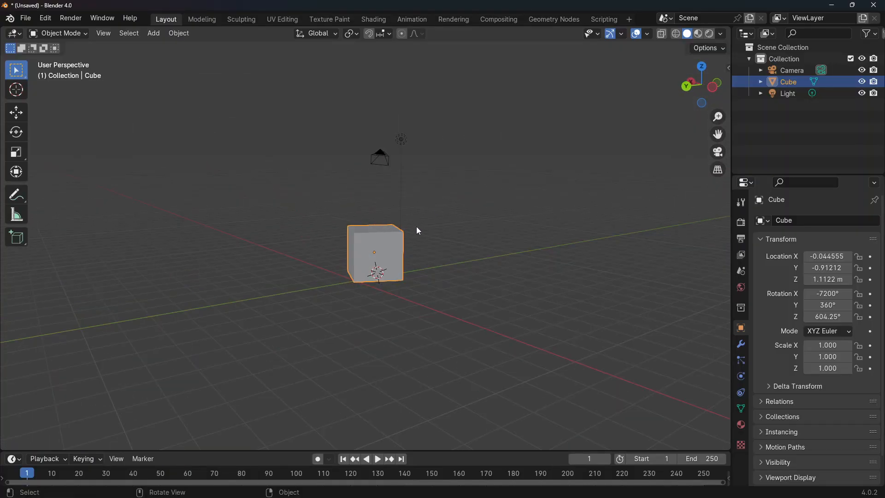
pyautogui.scroll(3, 417, 230)
pyautogui.scroll(-6, 414, 231)
pyautogui.scroll(6, 414, 231)
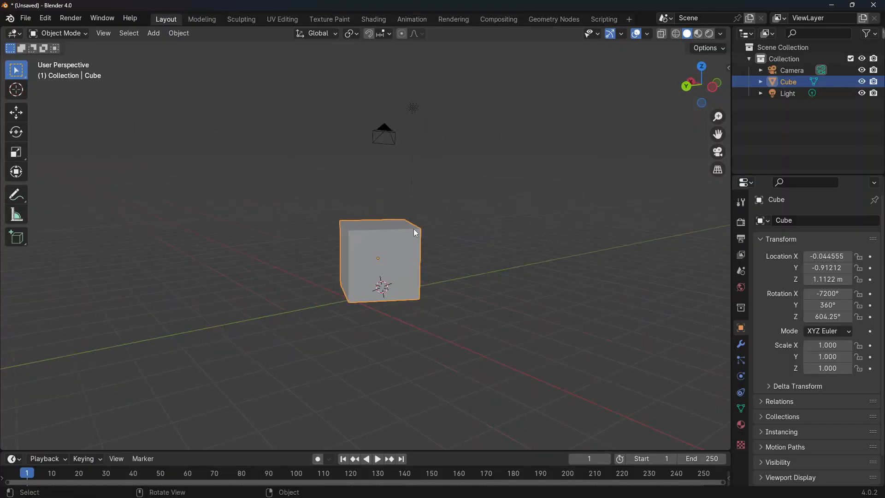
pyautogui.scroll(-4, 414, 231)
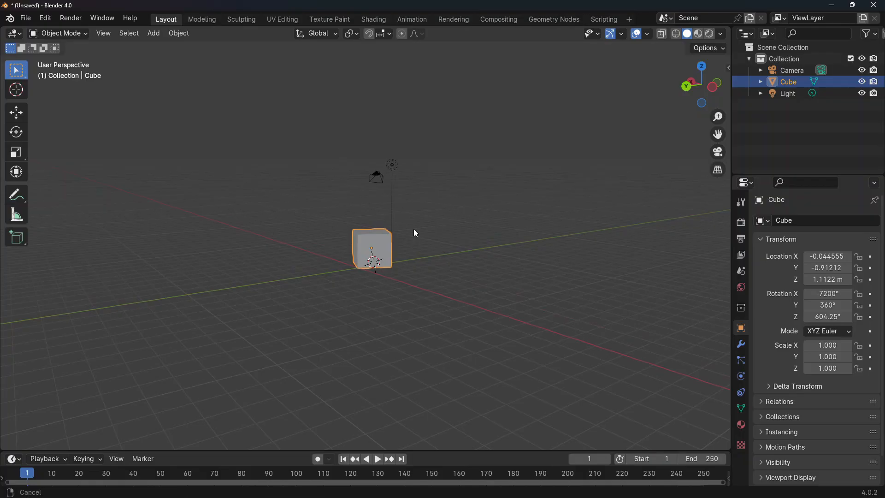
pyautogui.keyDown('ctrl'); pyautogui.moveTo(415, 233); pyautogui.dragTo(411, 193, button='middle'); pyautogui.keyUp('ctrl')
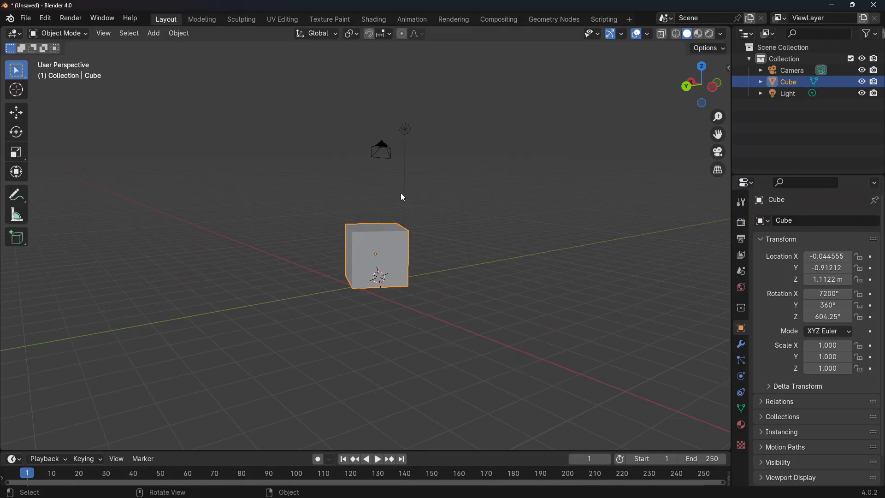
pyautogui.moveTo(402, 194); pyautogui.dragTo(371, 216, button='middle')
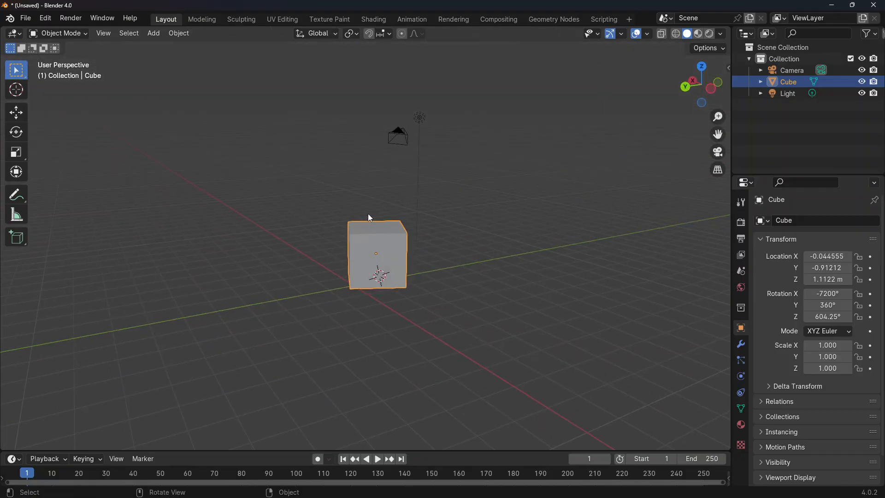
pyautogui.moveTo(441, 231); pyautogui.dragTo(360, 242, button='middle')
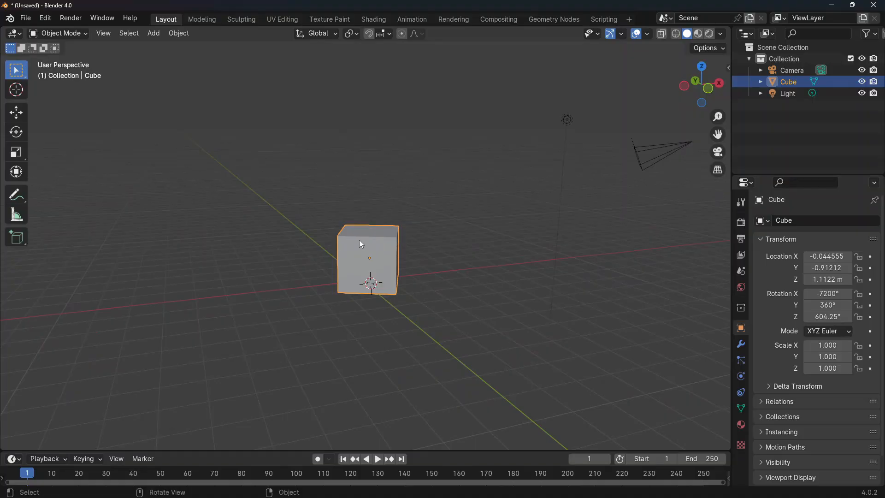
# Scale the cube, trying the global Z, X and Y axes and local Y, and finish with a uniform scale of about 2.13.
pyautogui.click(471, 204)
pyautogui.click(390, 242)
pyautogui.press('s')
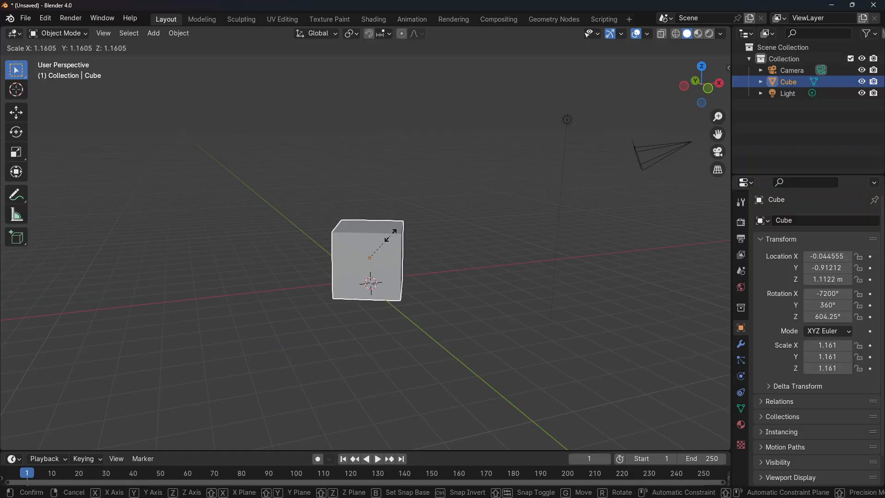
pyautogui.press('z')
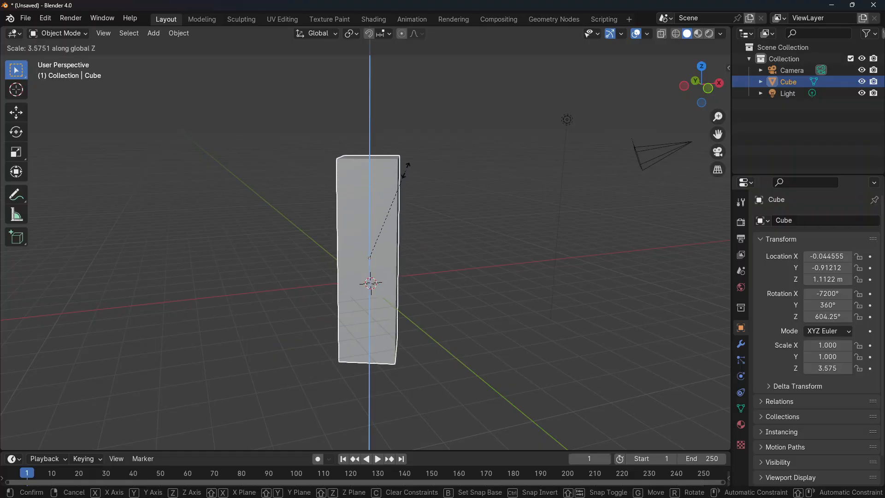
pyautogui.press('x')
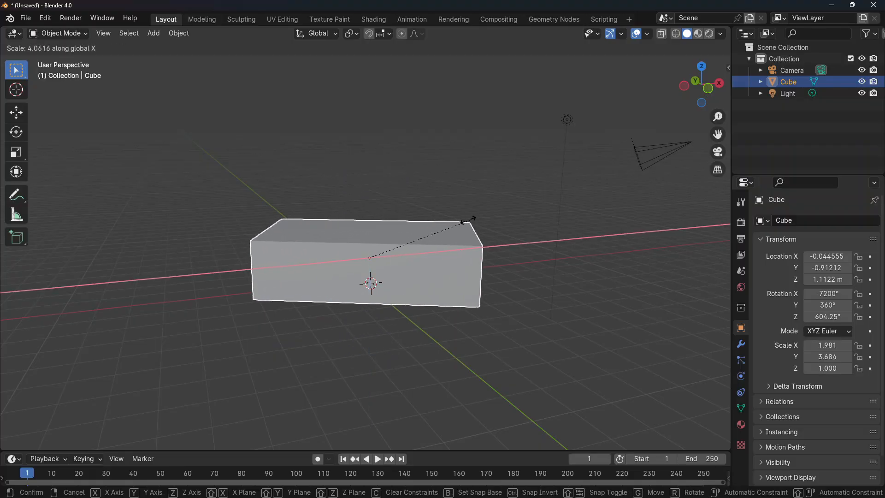
pyautogui.press('y')
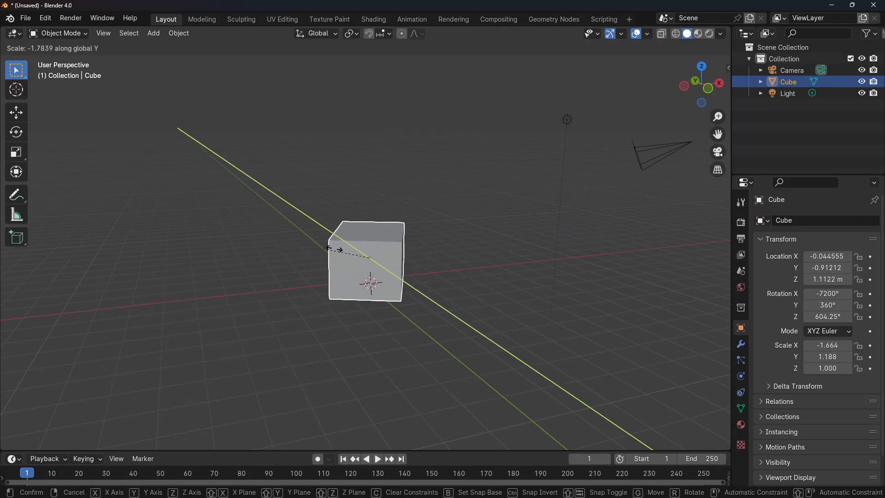
pyautogui.press('y')
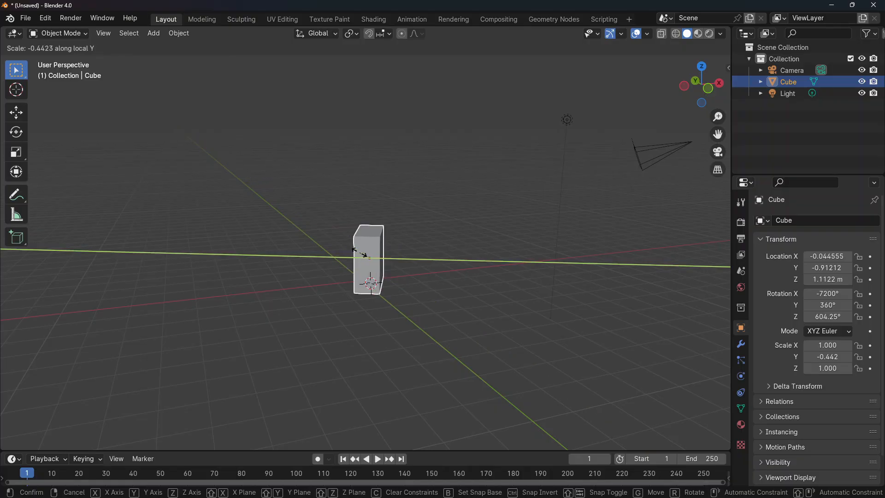
pyautogui.press('y')
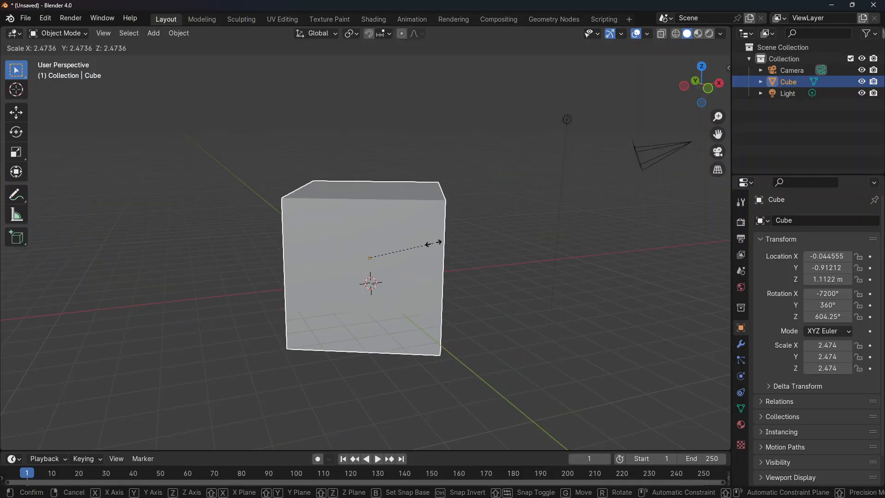
pyautogui.click(425, 245)
# Scale the camera, trying the global Y, X and Z axes, and finish with a uniform scale of about 10.74.
pyautogui.click(646, 152)
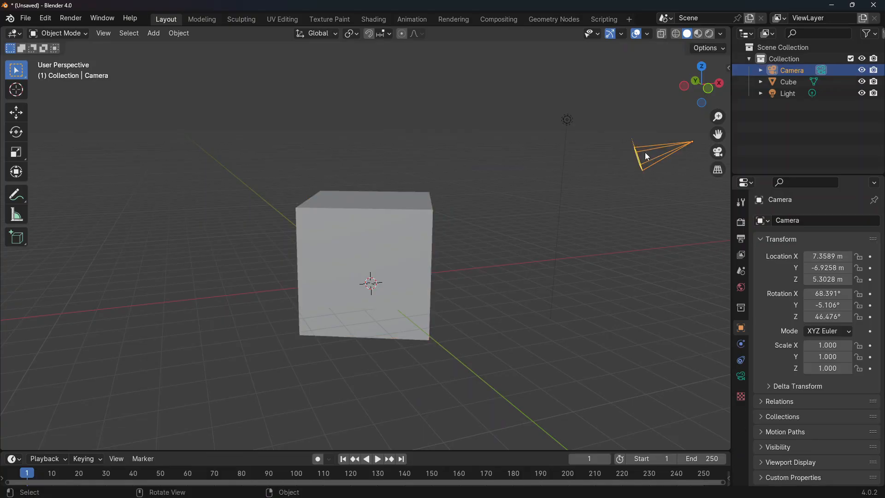
pyautogui.press('s')
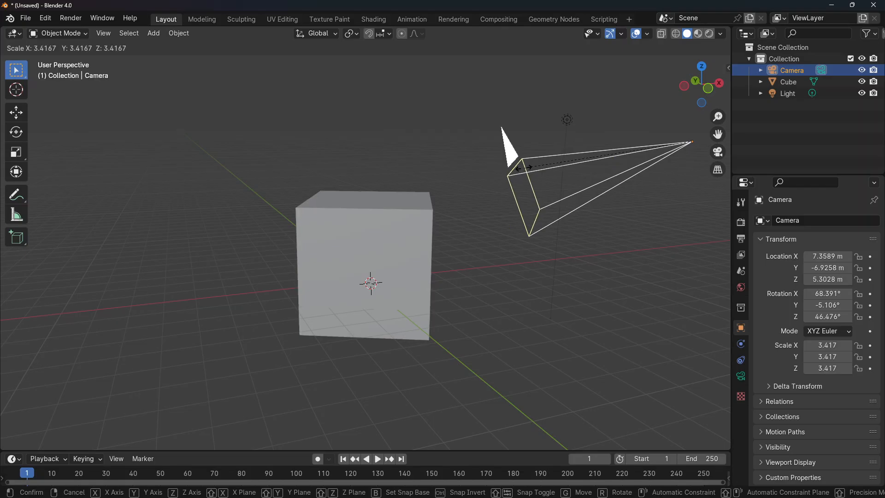
pyautogui.press('y')
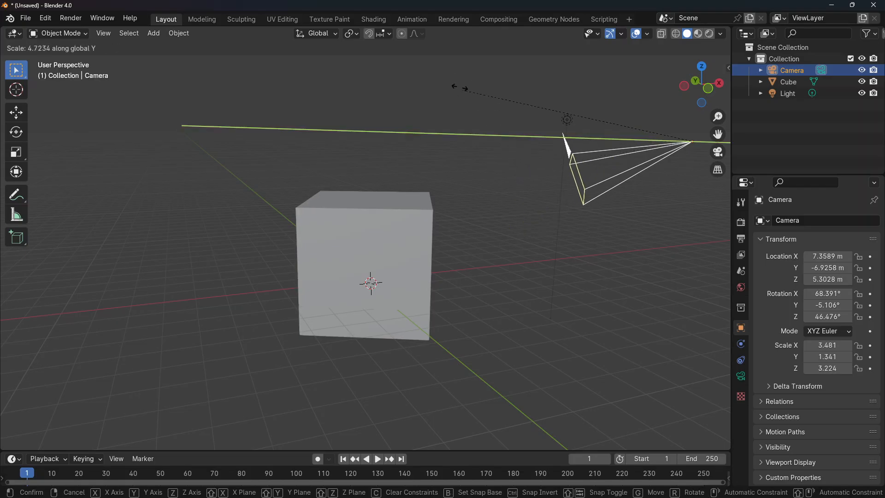
pyautogui.press('x')
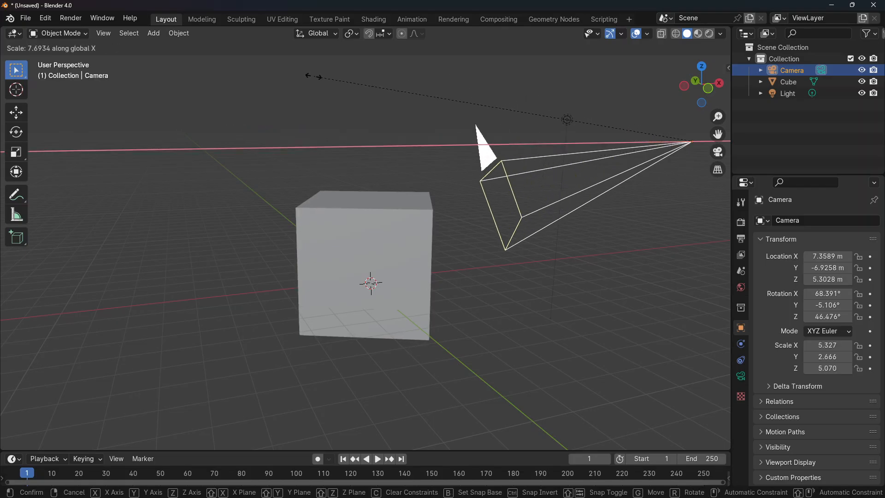
pyautogui.press('z')
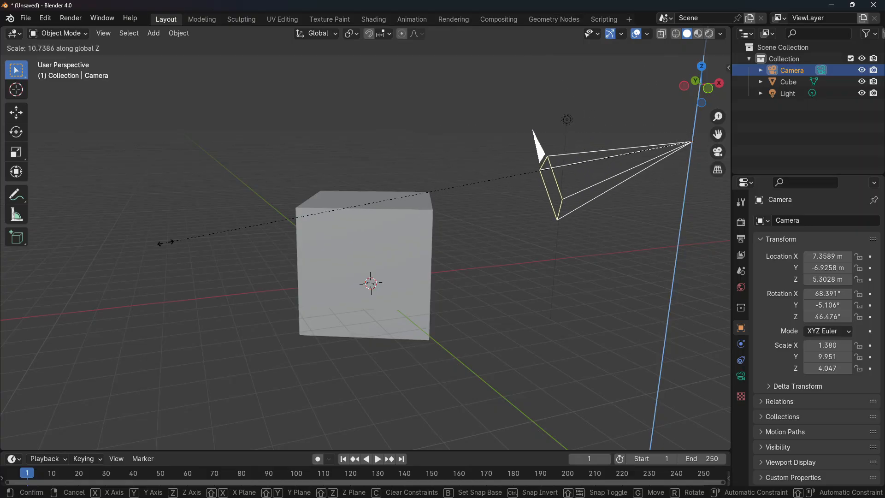
pyautogui.press('z')
pyautogui.press('z')
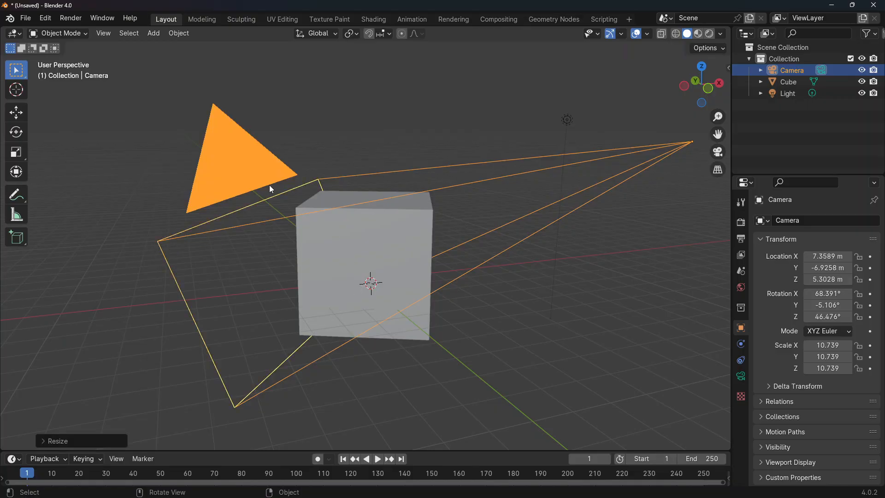
# Move only the camera away from the cube to about X 34.96, Y -15.39, Z 12.54 m, and check the camera view.
pyautogui.moveTo(508, 176); pyautogui.dragTo(605, 157)
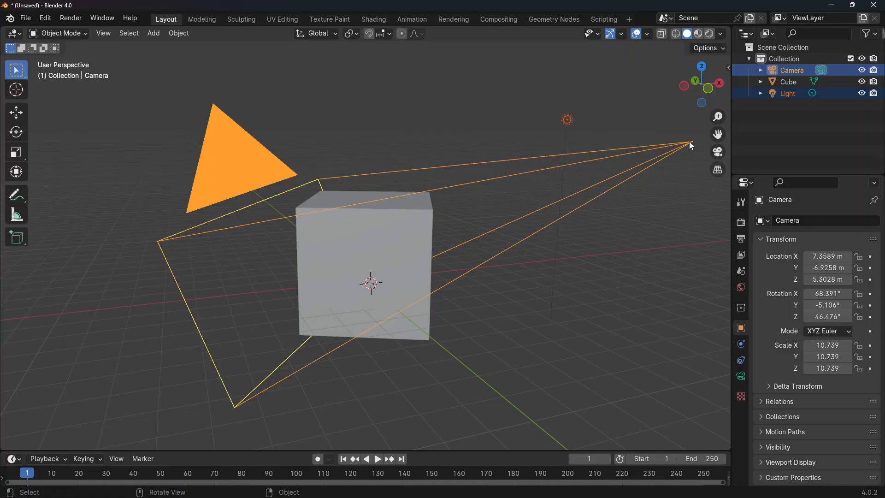
pyautogui.click(677, 154)
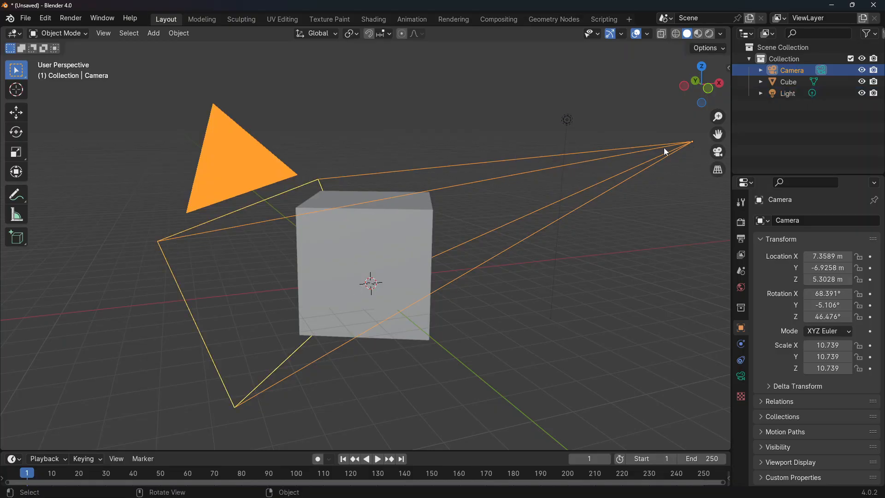
pyautogui.press('g')
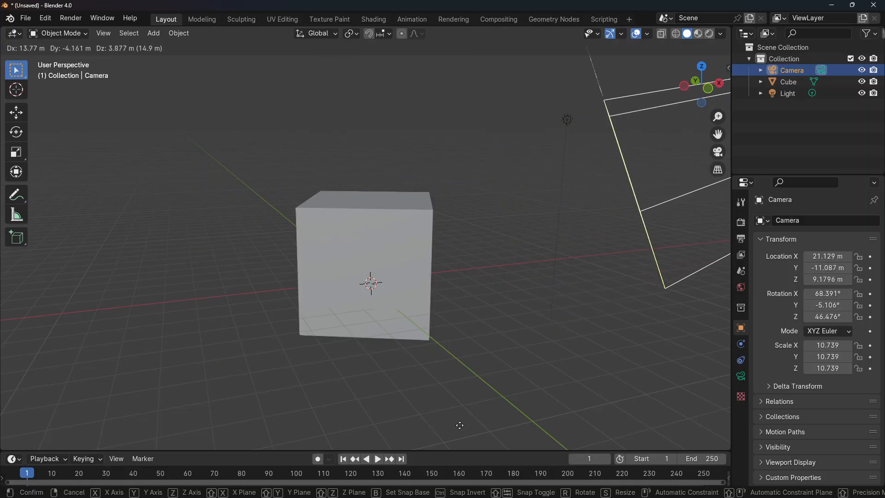
pyautogui.click(560, 393)
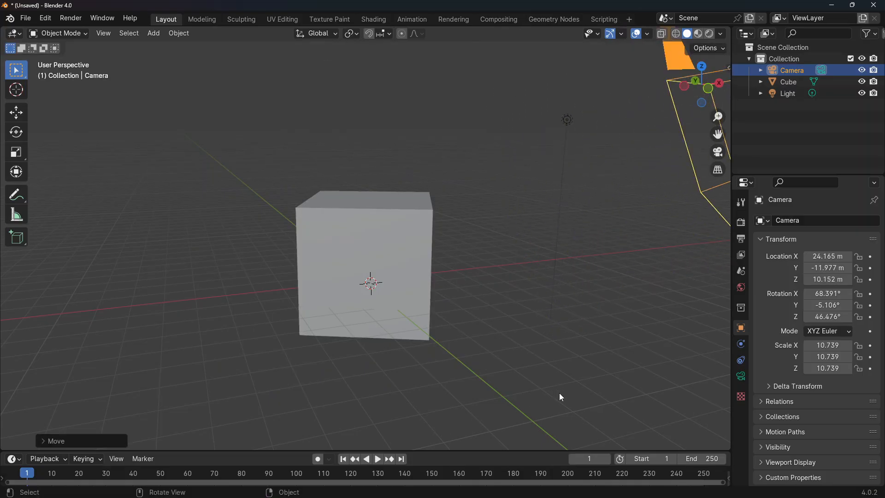
pyautogui.scroll(-5, 560, 393)
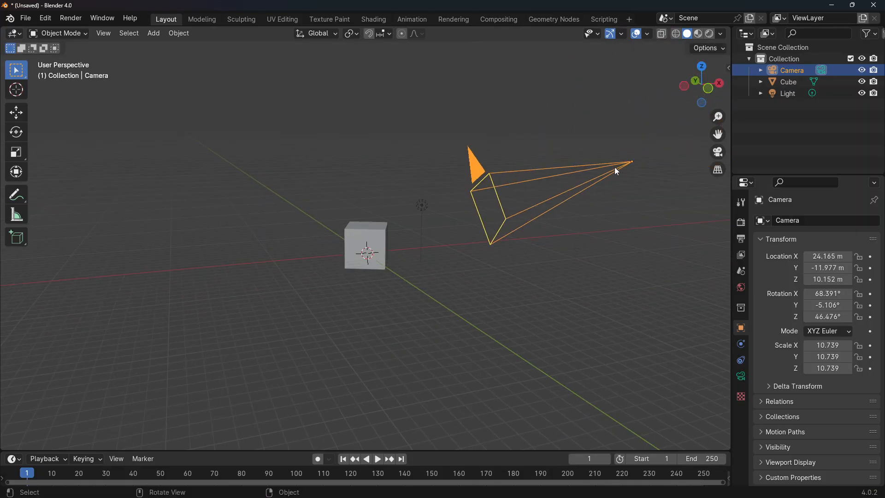
pyautogui.press('g')
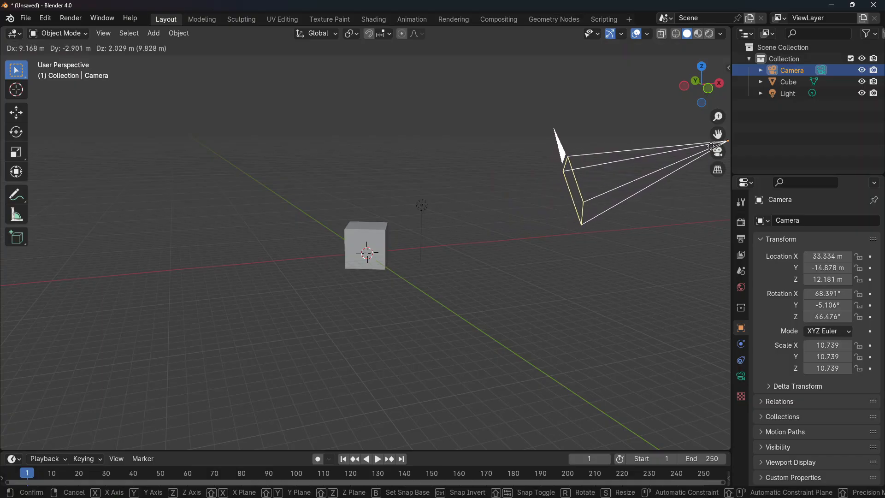
pyautogui.click(726, 145)
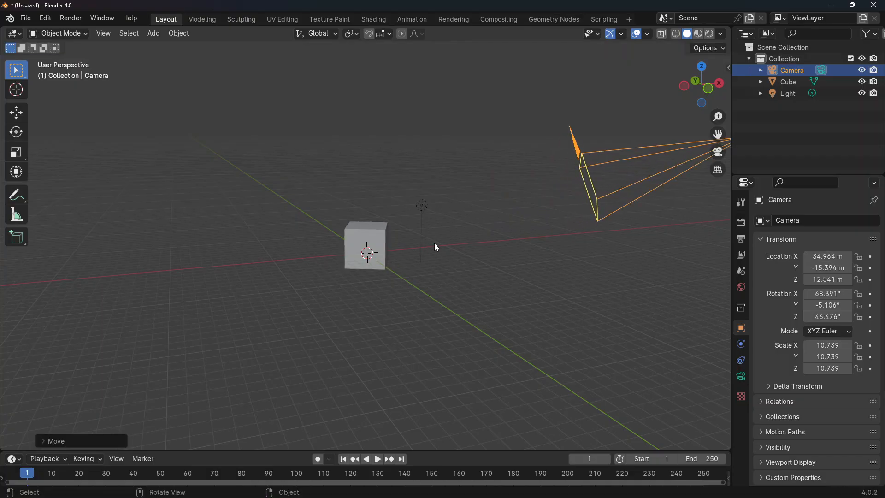
pyautogui.press('KP_0')
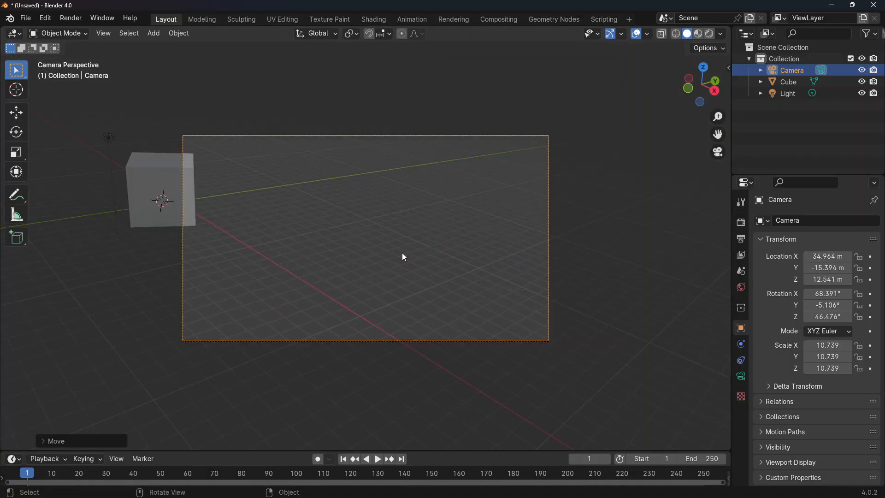
pyautogui.press('KP_0')
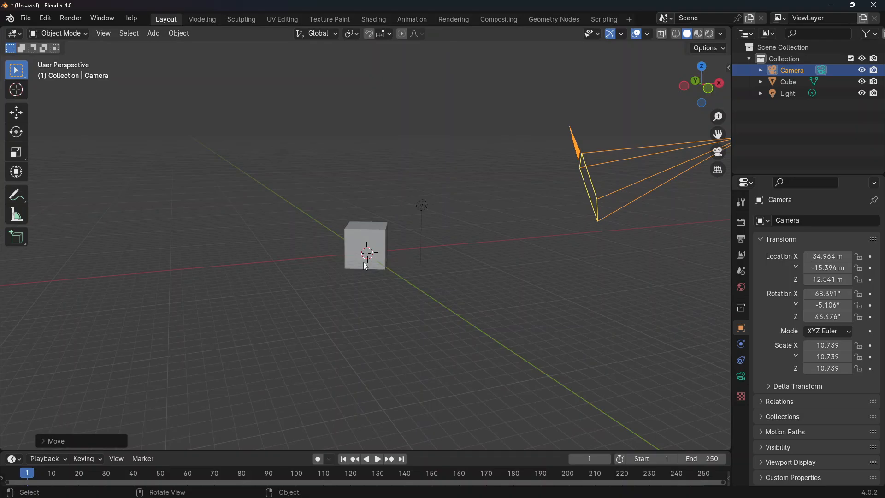
# Move the cube into the camera's frame at about X 6.80, Y 10.09, Z -2.13 m, and check it through the camera.
pyautogui.moveTo(392, 261); pyautogui.dragTo(552, 250, button='middle')
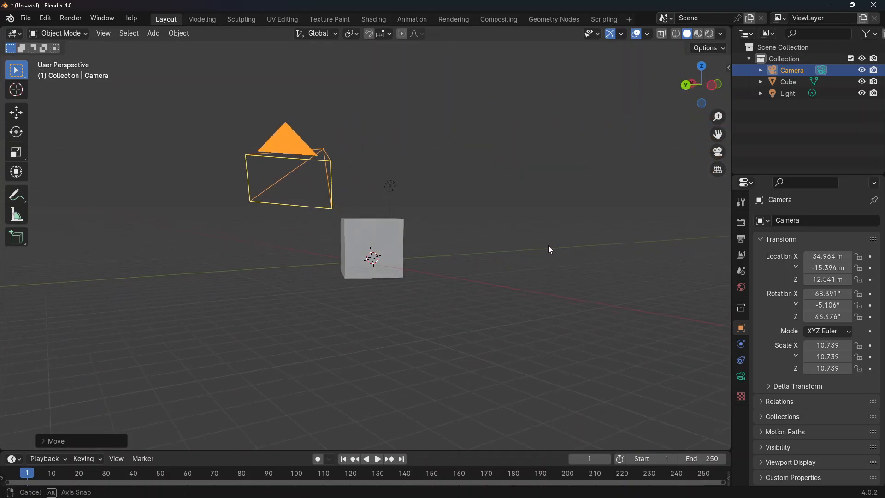
pyautogui.click(372, 241)
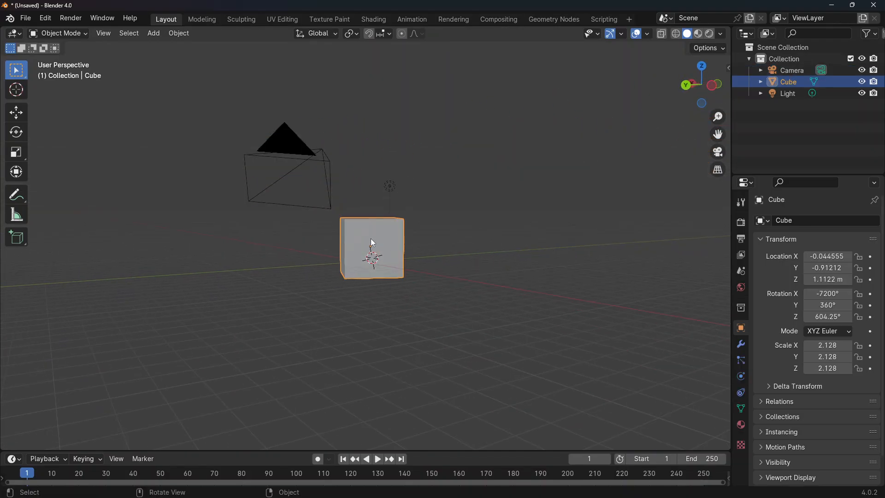
pyautogui.press('g')
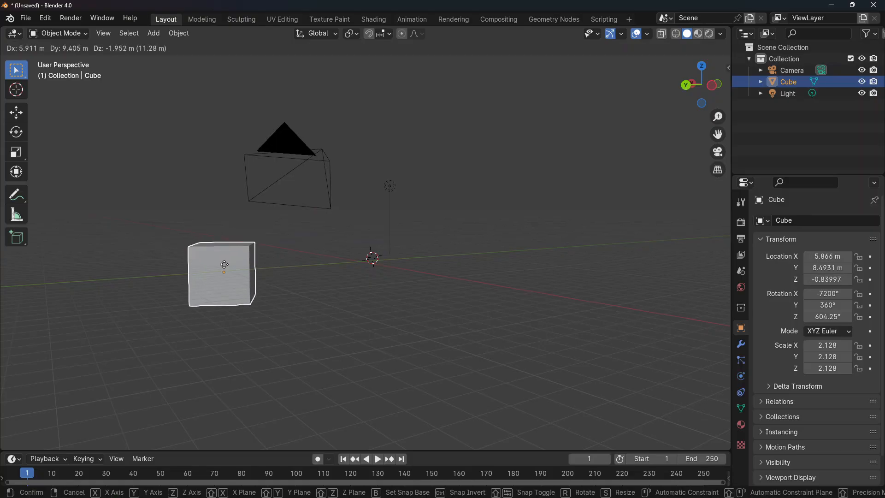
pyautogui.click(200, 286)
pyautogui.click(293, 187)
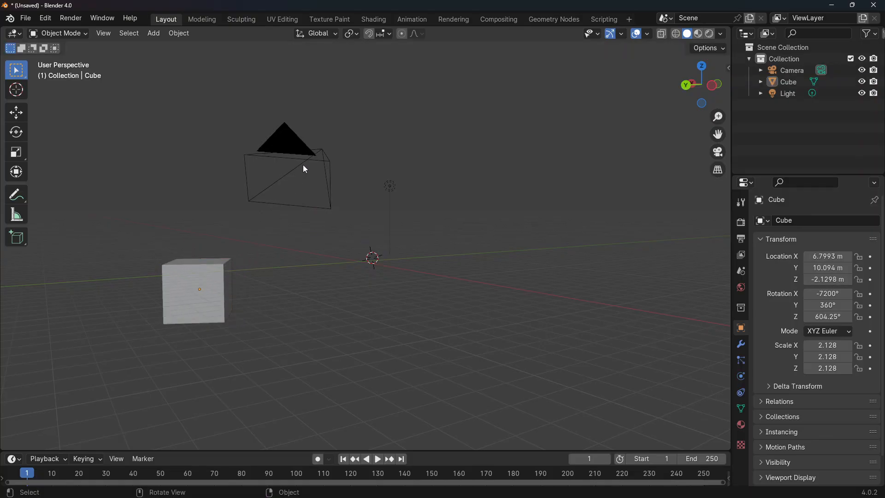
pyautogui.press('KP_0')
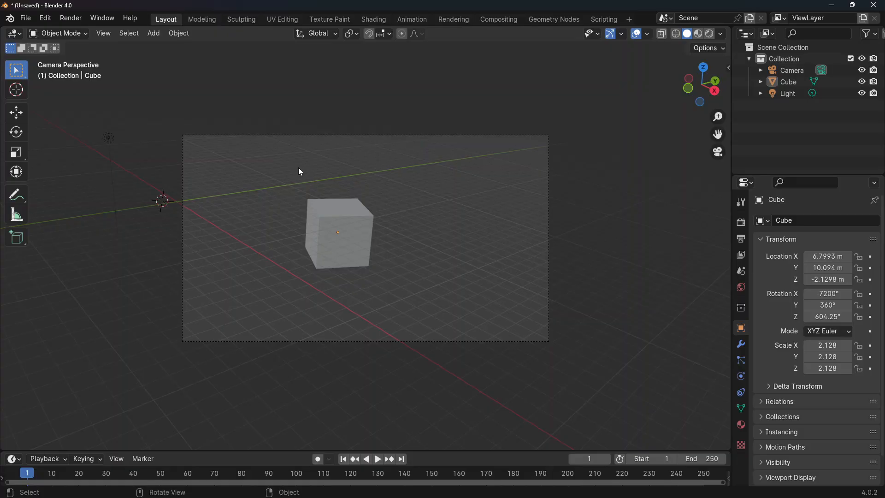
pyautogui.press('KP_0')
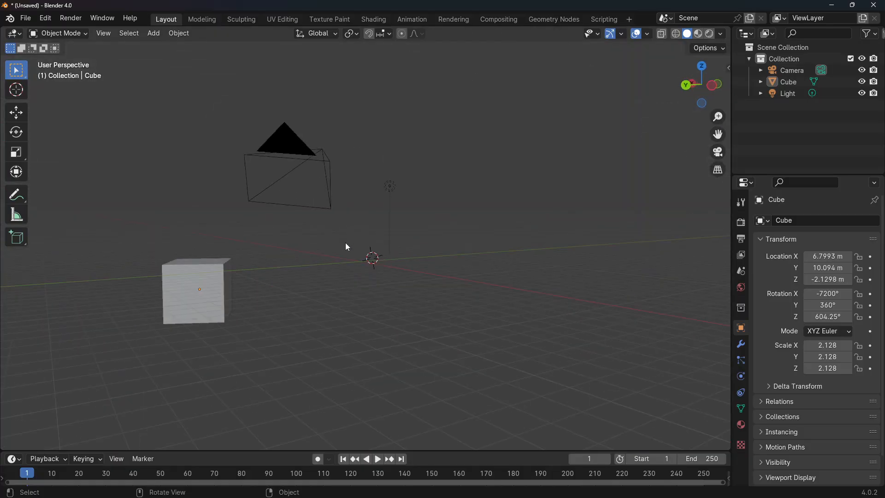
# Move the light along the global X axis to about X 47.2 m.
pyautogui.click(391, 185)
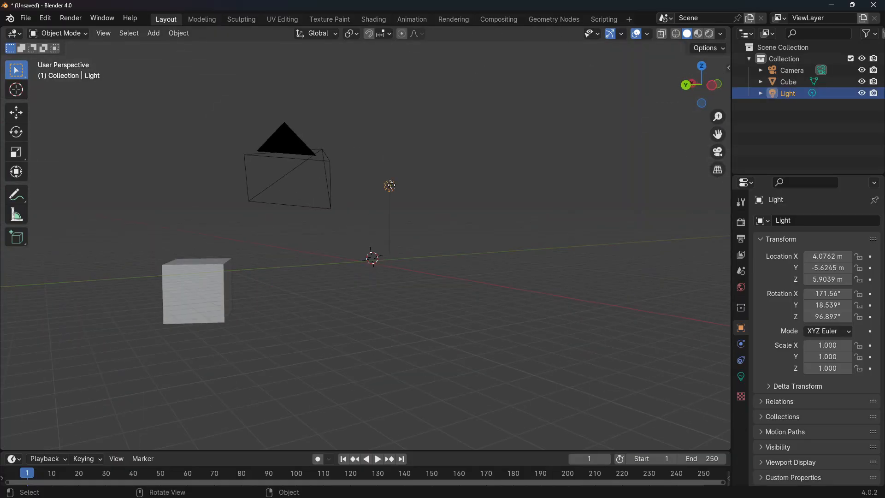
pyautogui.press('g')
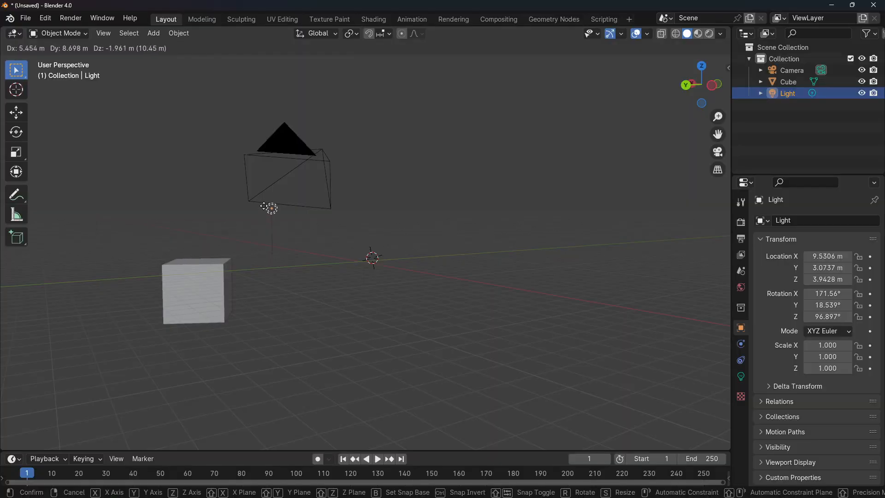
pyautogui.press('x')
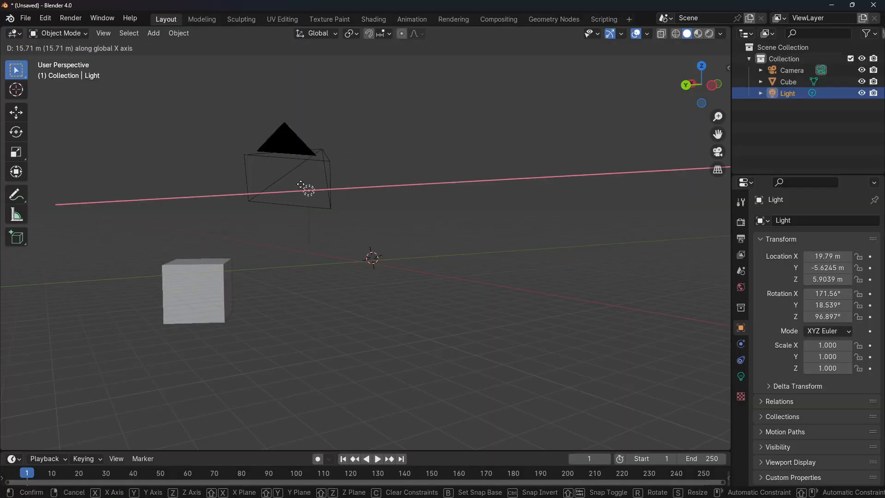
pyautogui.click(254, 211)
# Move the light freely back beside the camera, to about X 21.73, Y -8.72, Z 10.73 m.
pyautogui.moveTo(253, 210); pyautogui.dragTo(593, 217, button='middle')
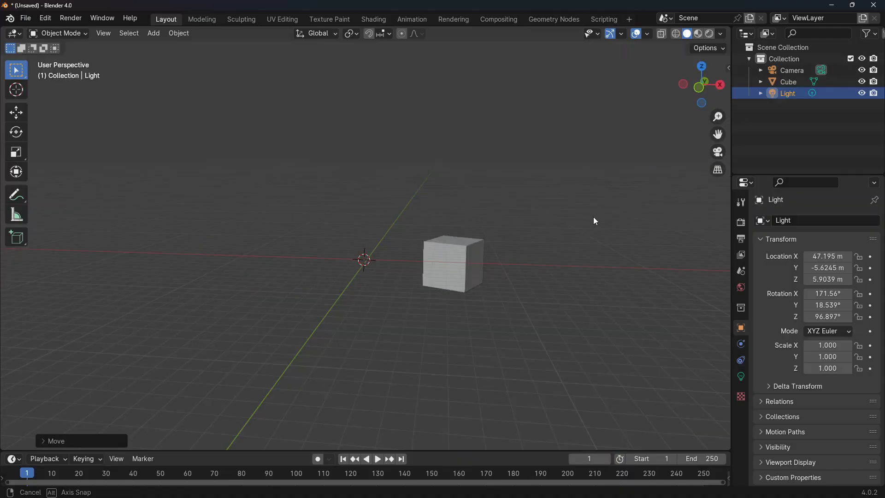
pyautogui.scroll(-2, 593, 218)
pyautogui.scroll(-1, 603, 218)
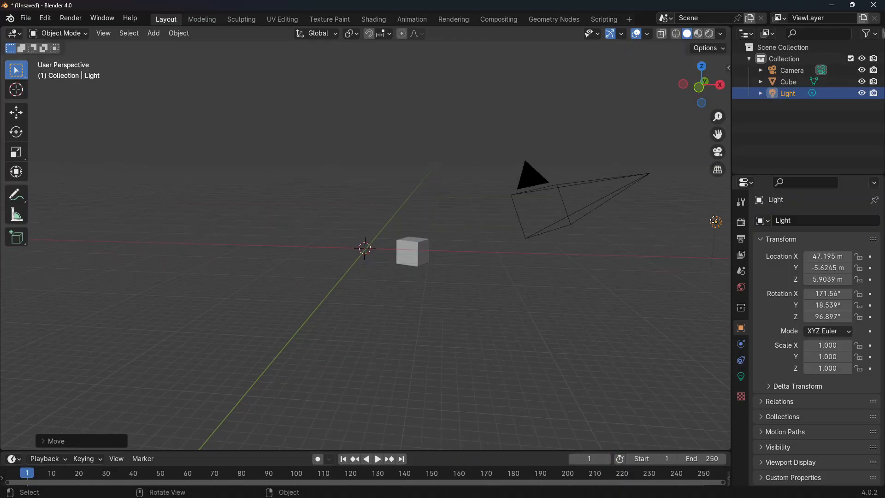
pyautogui.press('g')
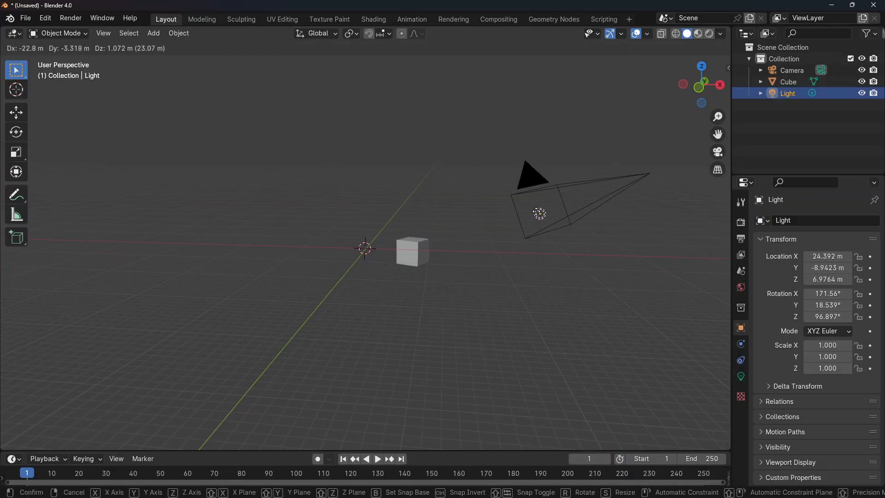
pyautogui.click(537, 249)
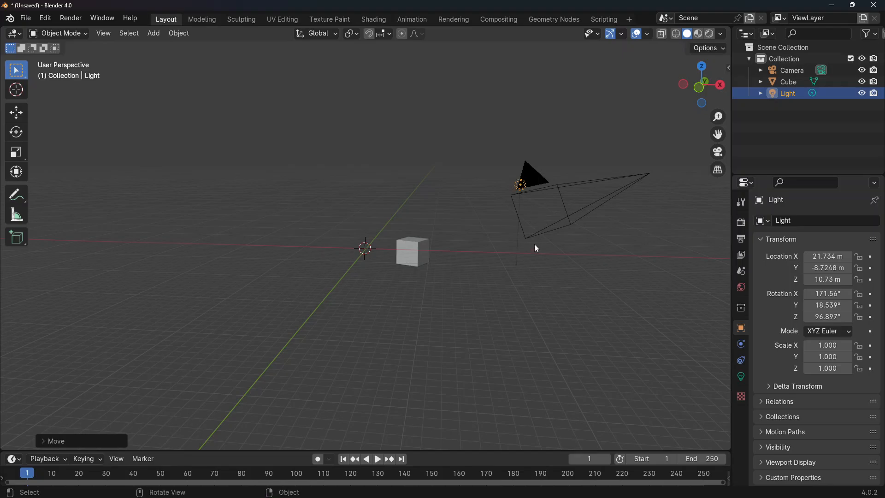
pyautogui.moveTo(536, 249); pyautogui.dragTo(424, 203, button='middle')
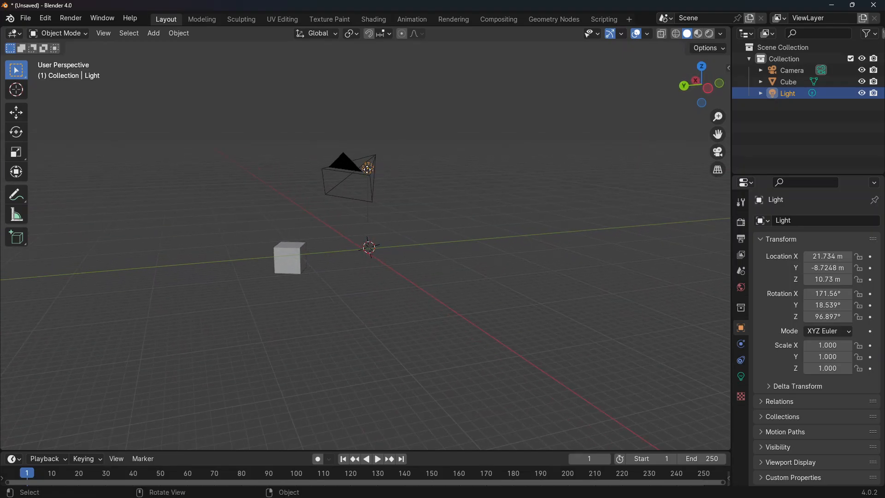
# Move the light to about X 20.4, Y -13.3, Z 11.8 m and the cube to about X 9.87, Y 8.50, Z 3.22 m.
pyautogui.press('g')
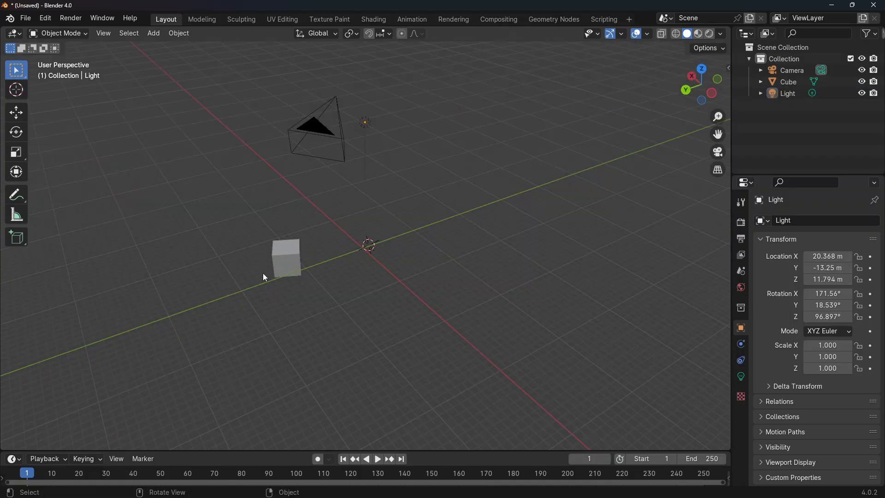
pyautogui.click(279, 261)
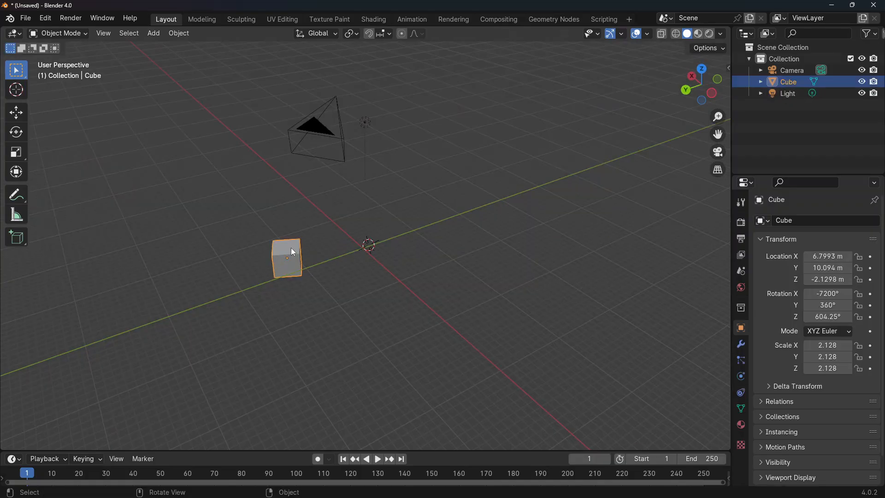
pyautogui.press('g')
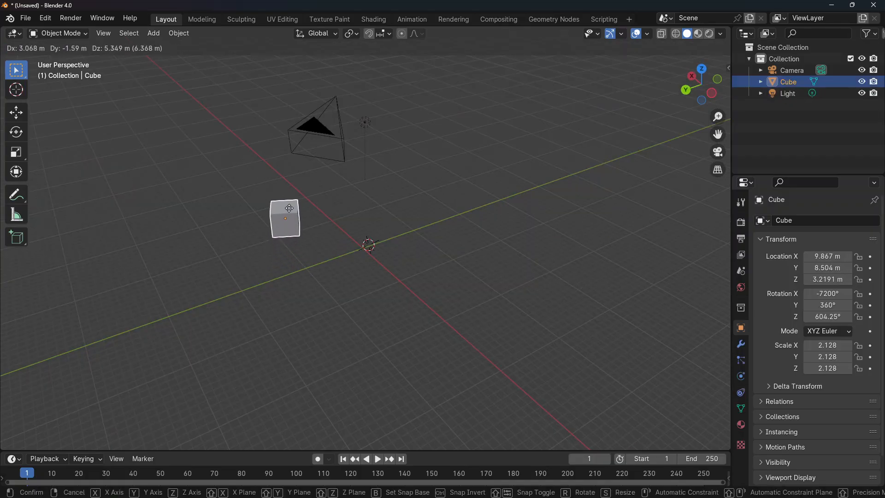
pyautogui.click(289, 209)
# Select the camera, check the scene through its view, and return to the perspective view.
pyautogui.moveTo(289, 208); pyautogui.dragTo(460, 263, button='middle')
pyautogui.click(452, 274)
pyautogui.click(488, 267)
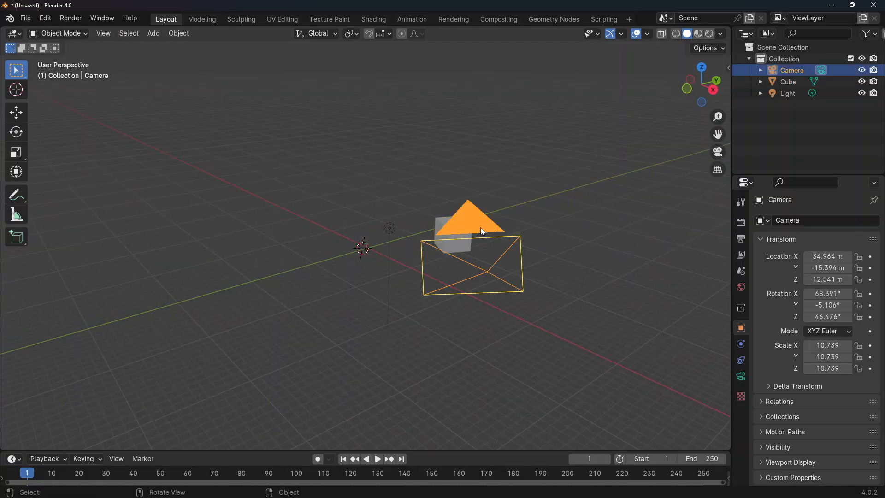
pyautogui.press('KP_0')
pyautogui.press('KP_0')
pyautogui.moveTo(206, 182); pyautogui.dragTo(397, 213, button='middle')
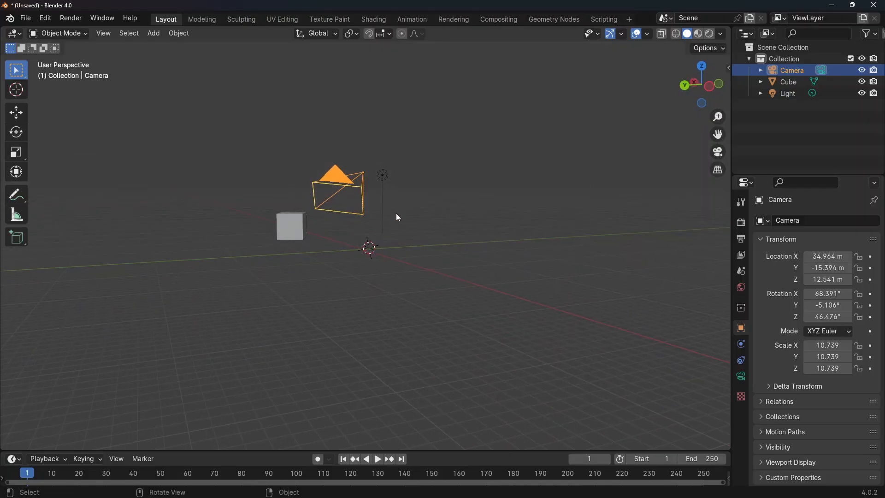
# Select the camera, the light and the cube one at a time, and box-select the area around them.
pyautogui.click(397, 213)
pyautogui.click(338, 185)
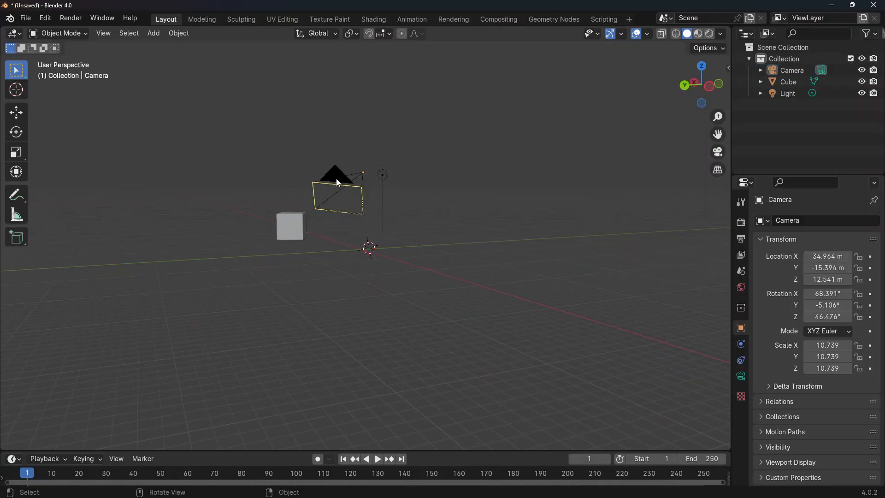
pyautogui.click(384, 174)
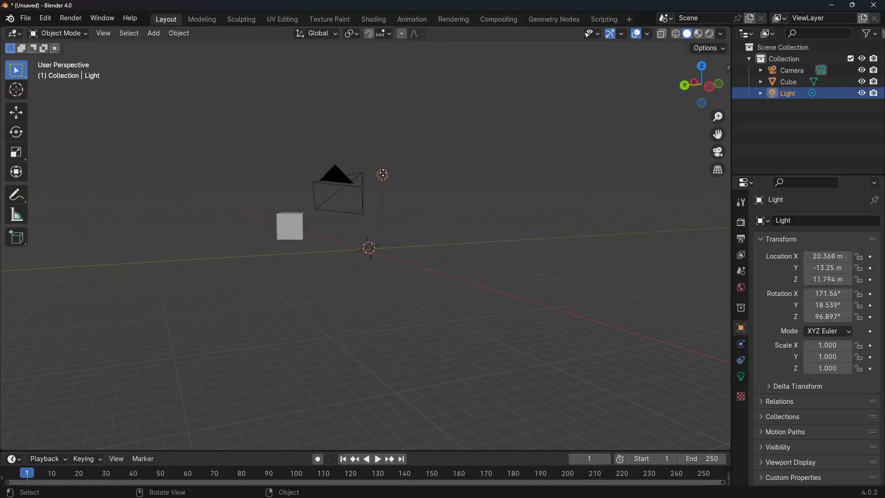
pyautogui.click(296, 229)
pyautogui.moveTo(302, 240); pyautogui.dragTo(351, 259, button='middle')
pyautogui.moveTo(226, 124); pyautogui.dragTo(414, 275)
# Practise selecting all objects in the scene and deselecting them all, ending with nothing selected.
pyautogui.hotkey('alt', 'a')
pyautogui.press('a')
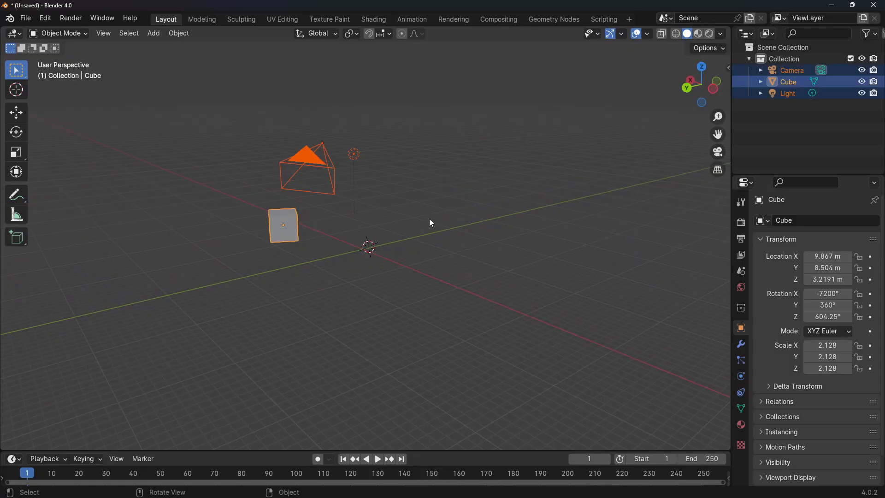
pyautogui.hotkey('alt', 'a')
pyautogui.press('a')
pyautogui.hotkey('alt', 'a')
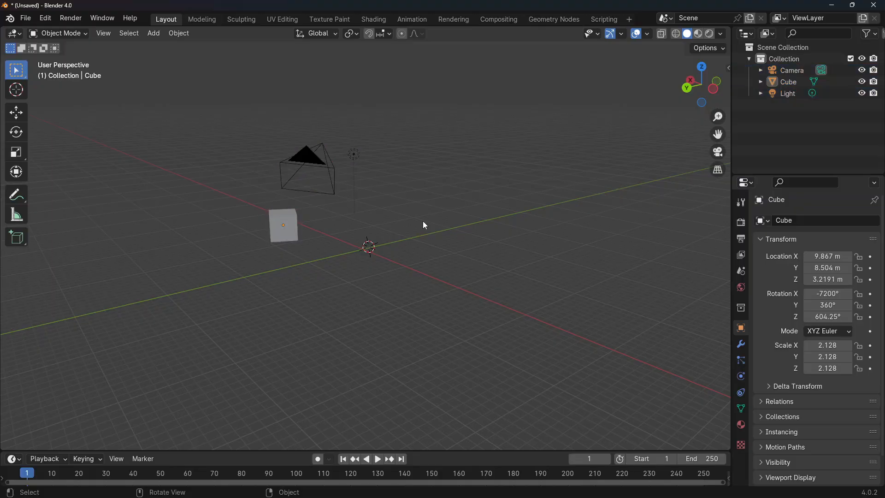
pyautogui.press('a')
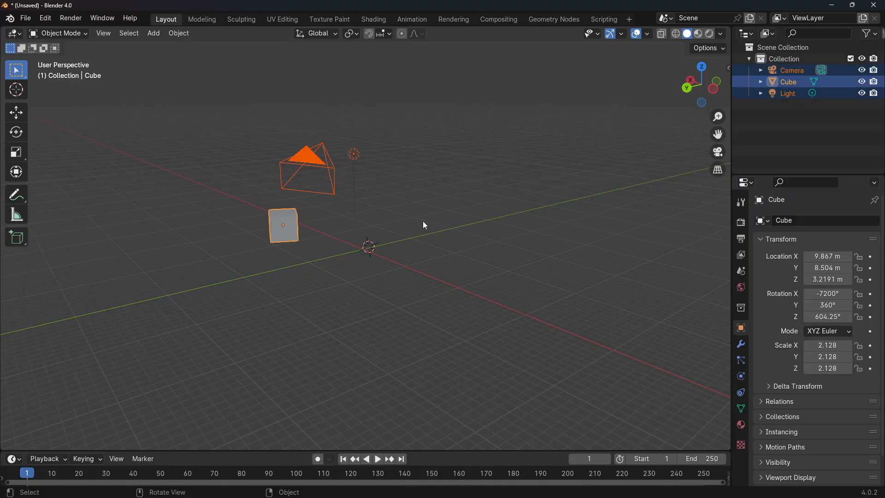
pyautogui.hotkey('alt', 'a')
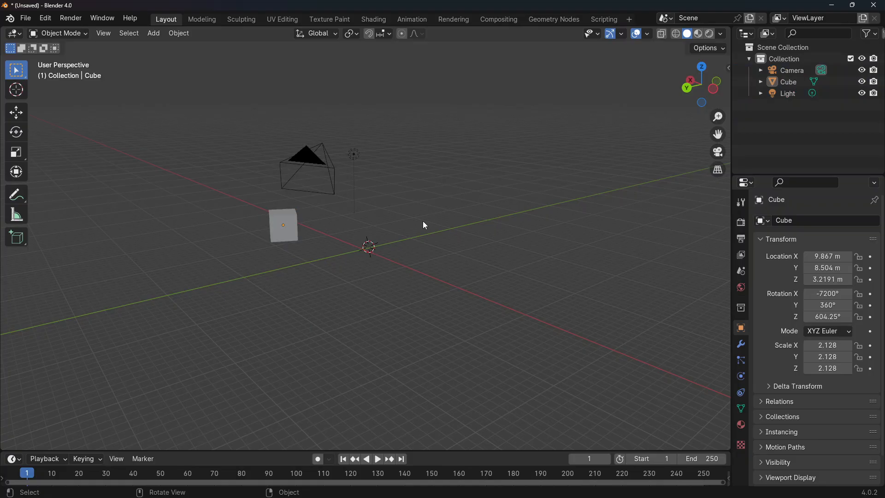
# Open the keymap preferences and enable the Alt Click Tool Prompt option.
pyautogui.moveTo(264, 231); pyautogui.dragTo(325, 243, button='middle')
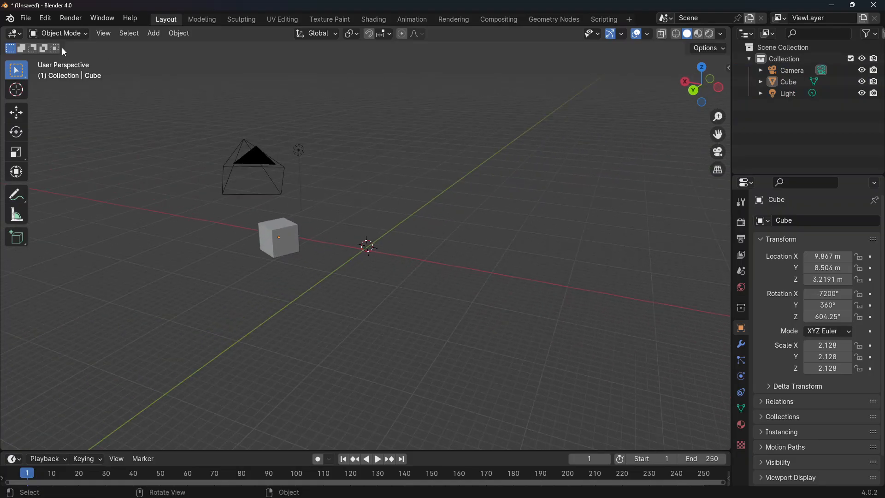
pyautogui.click(46, 19)
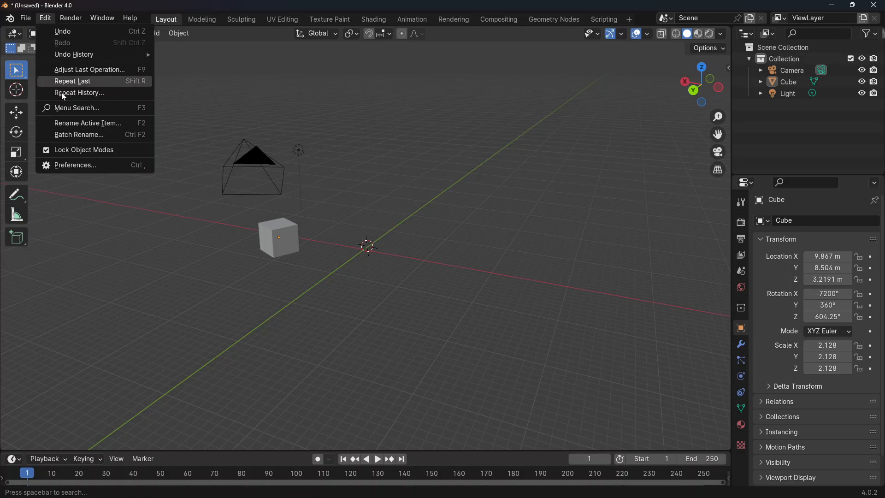
pyautogui.click(69, 166)
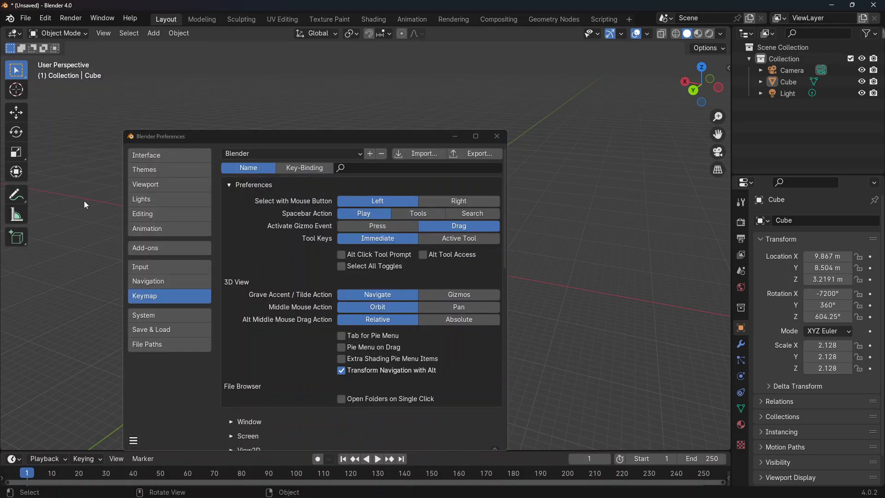
pyautogui.click(342, 257)
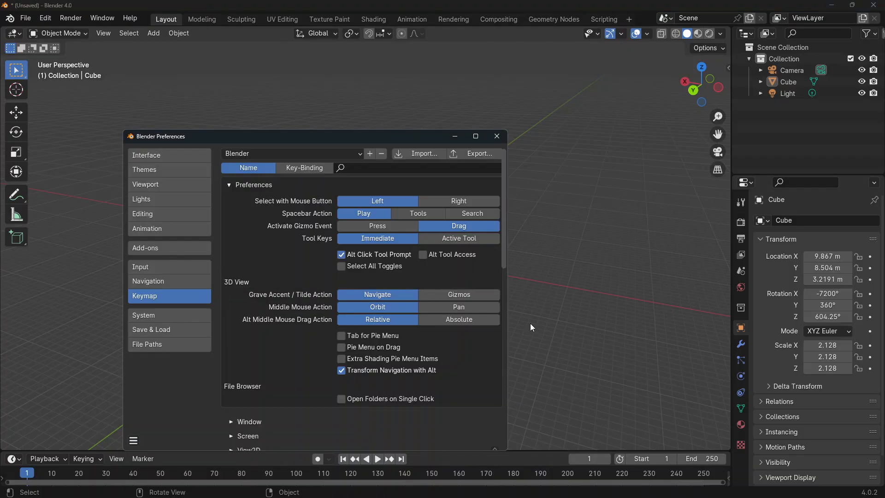
# Move the preferences window out of the way and test selecting and deselecting all objects.
pyautogui.moveTo(420, 140); pyautogui.dragTo(884, 63)
pyautogui.click(328, 211)
pyautogui.press('a')
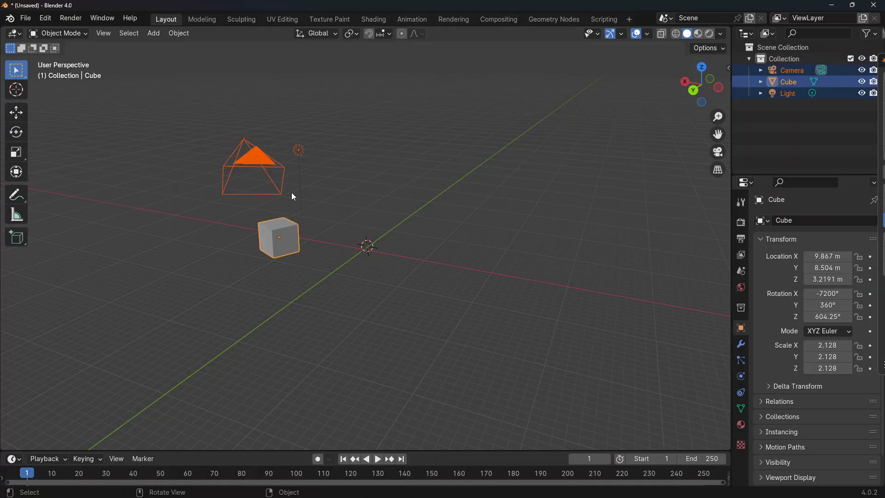
pyautogui.hotkey('alt', 'a')
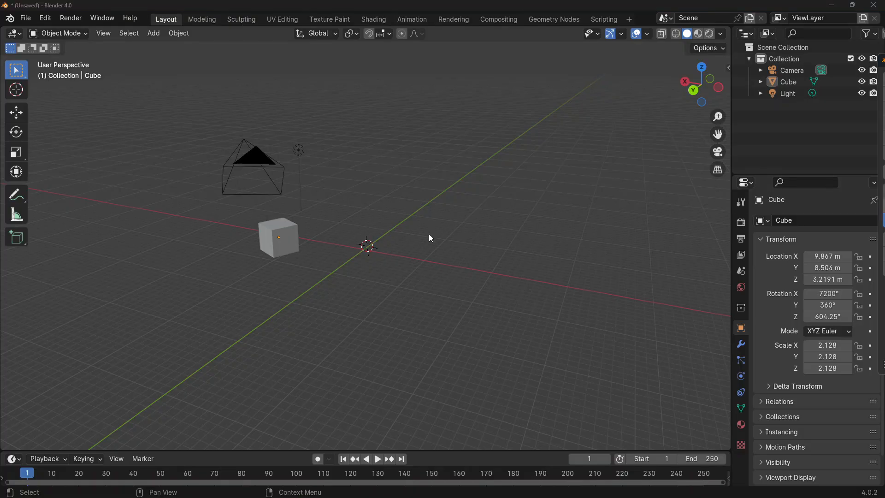
pyautogui.press('a')
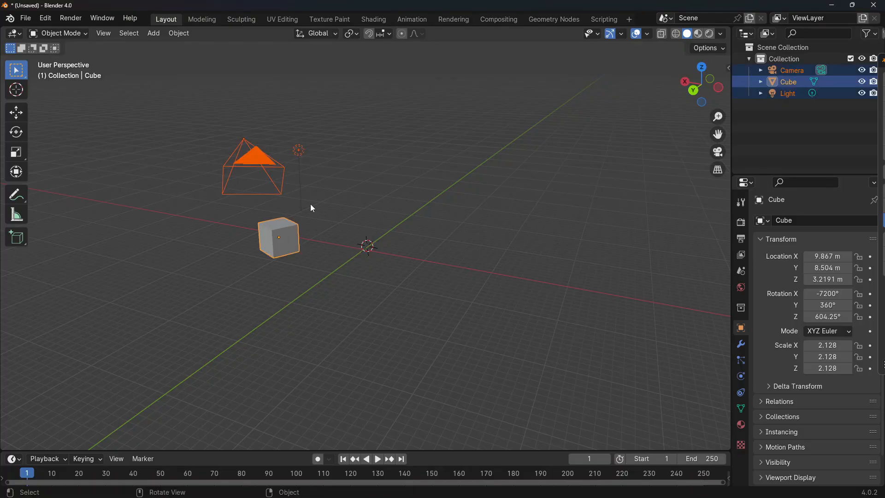
pyautogui.hotkey('alt', 'a')
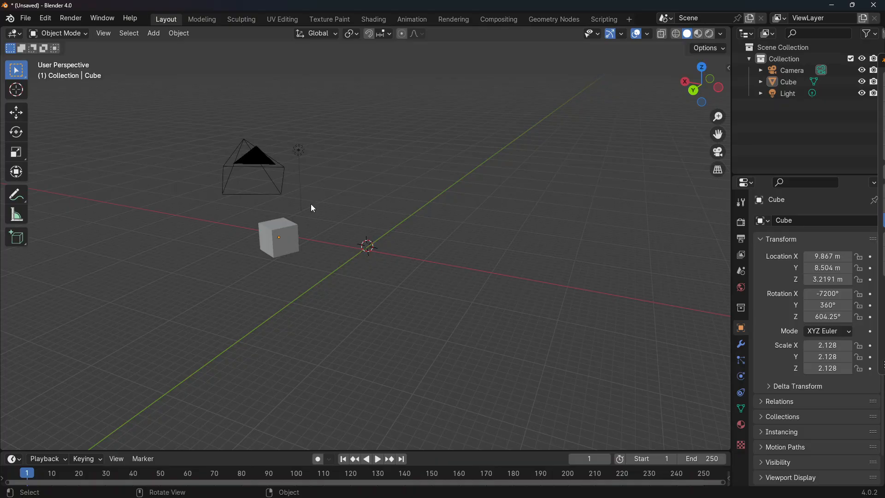
# Disable Alt Click Tool Prompt and Alt Tool Access in the keymap preferences, and move the window aside.
pyautogui.moveTo(884, 60); pyautogui.dragTo(497, 121)
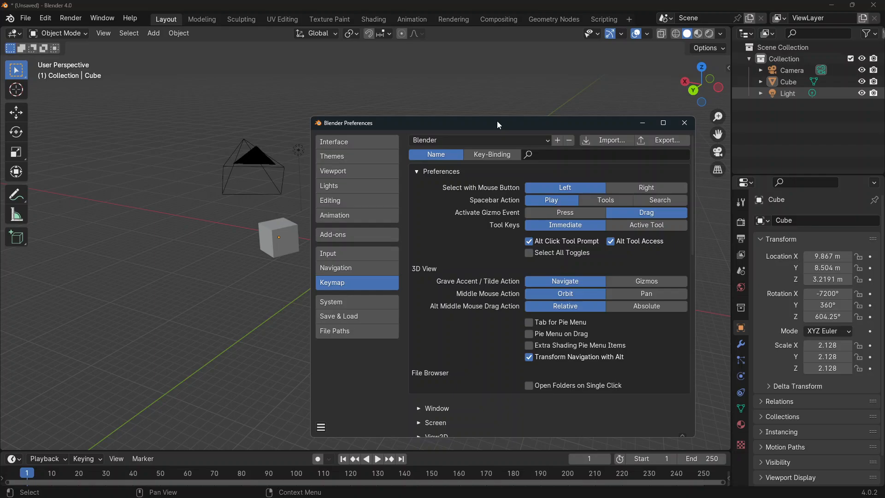
pyautogui.moveTo(577, 243); pyautogui.dragTo(614, 244)
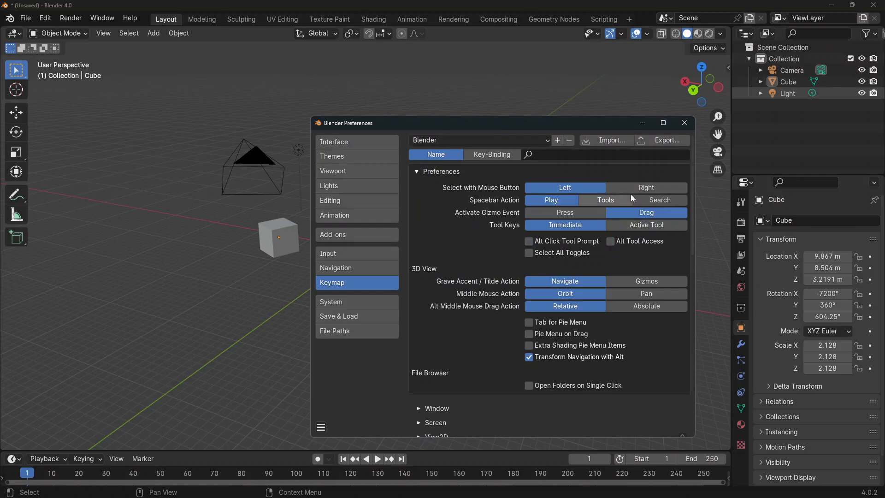
pyautogui.moveTo(599, 127); pyautogui.dragTo(884, 59)
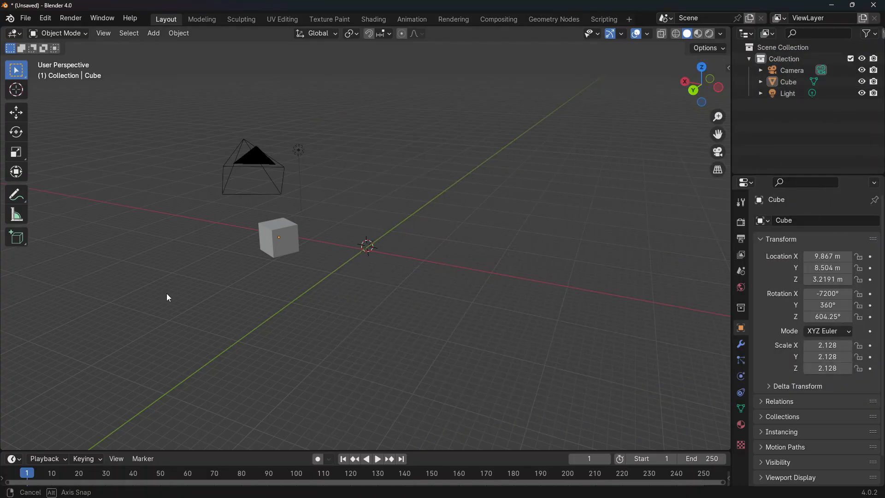
# Delete the cube from the scene.
pyautogui.moveTo(168, 297); pyautogui.dragTo(213, 307, button='middle')
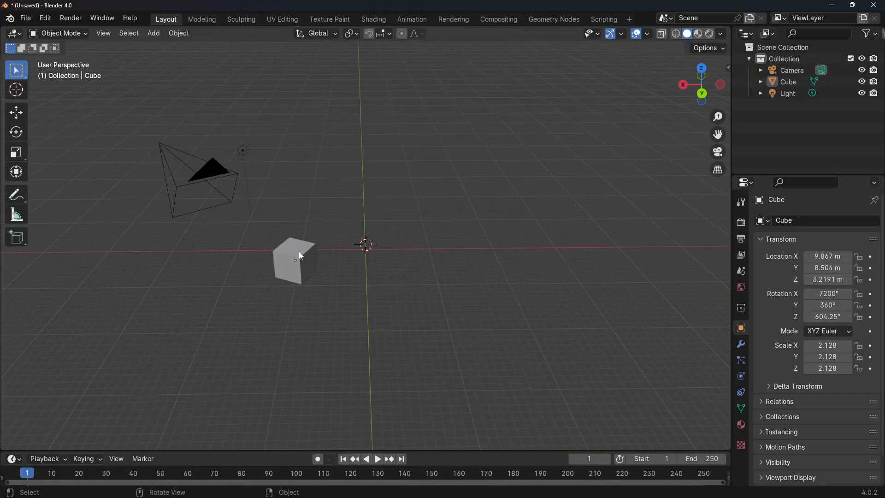
pyautogui.click(301, 255)
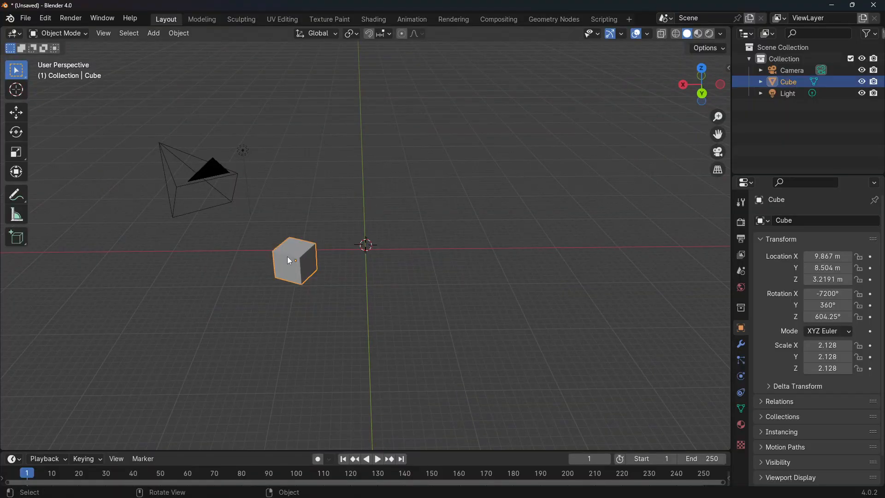
pyautogui.press('Delete')
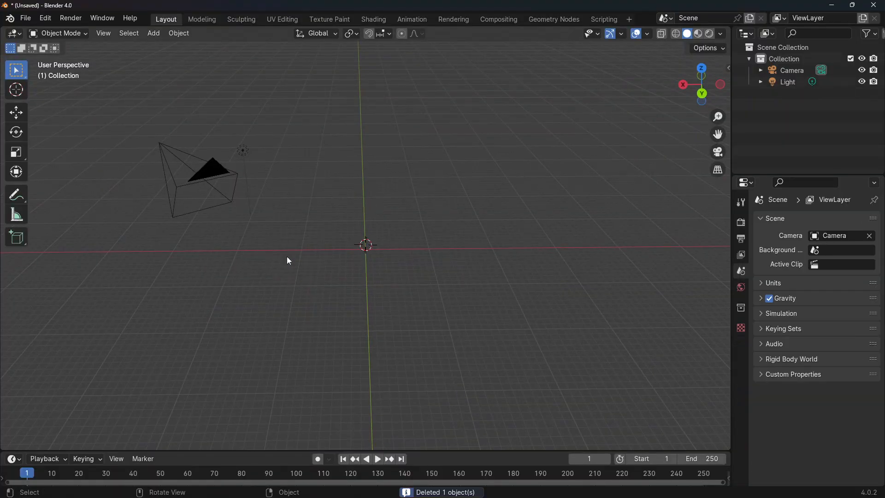
# Delete the camera from the scene and confirm the deletion.
pyautogui.moveTo(217, 265); pyautogui.dragTo(243, 253, button='middle')
pyautogui.click(206, 195)
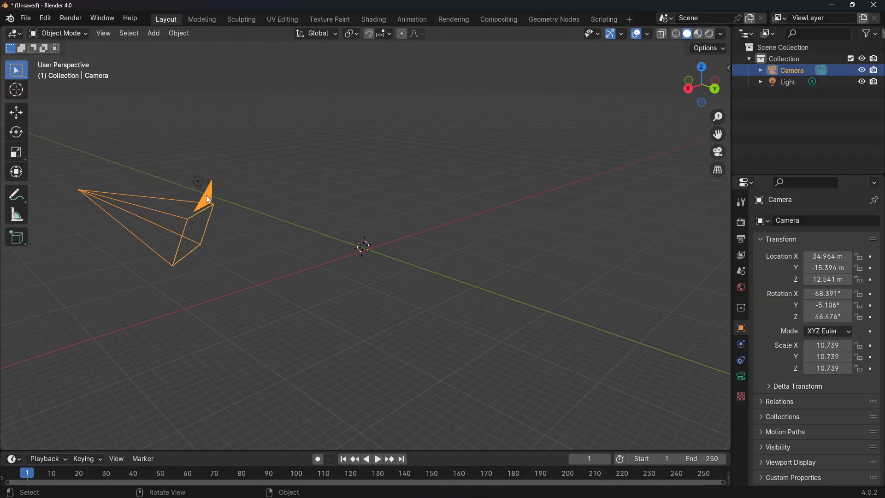
pyautogui.press('x')
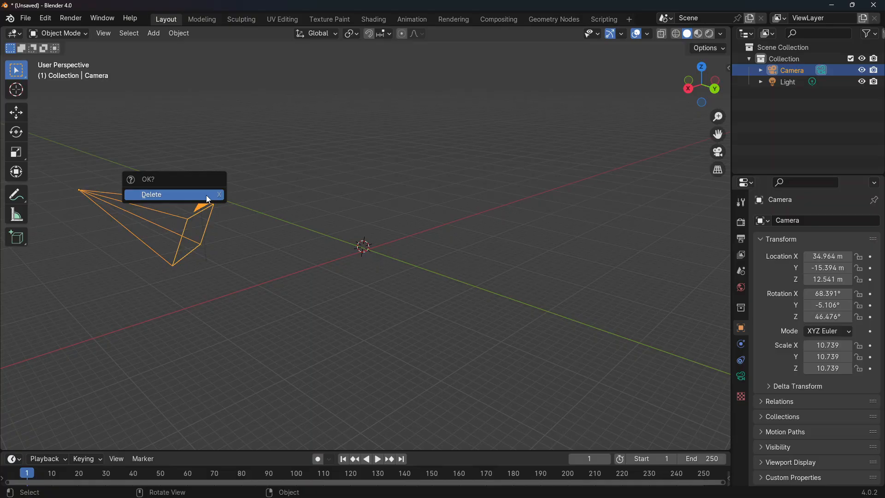
pyautogui.click(209, 200)
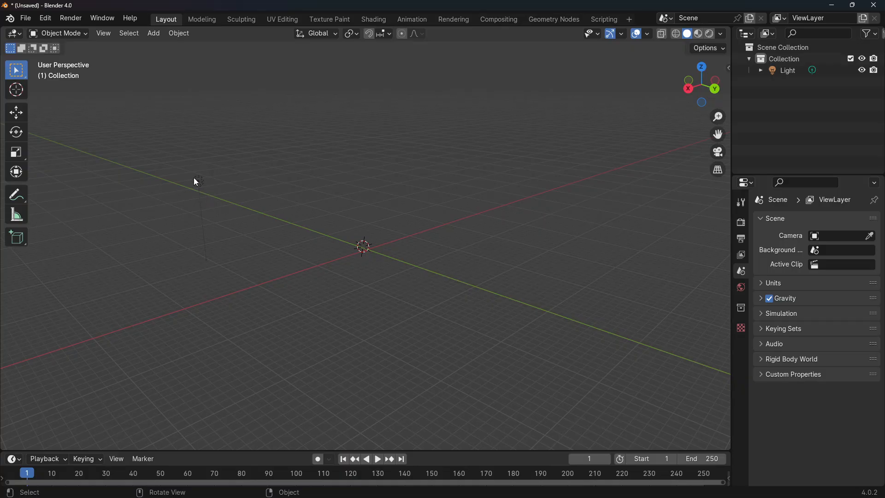
# Delete the light from the scene and confirm the deletion.
pyautogui.click(198, 181)
pyautogui.press('x')
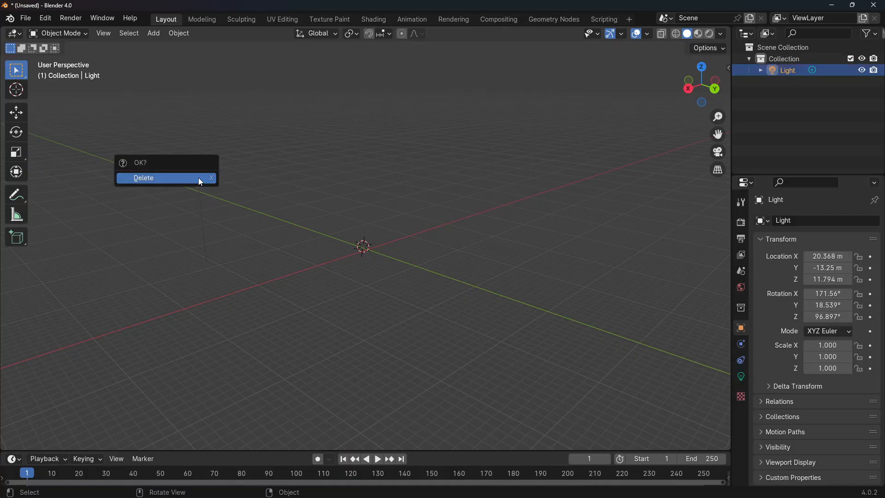
pyautogui.click(199, 178)
# Place the 3D cursor close to the world origin and add an Ico Sphere mesh there.
pyautogui.moveTo(191, 218); pyautogui.dragTo(258, 218, button='middle')
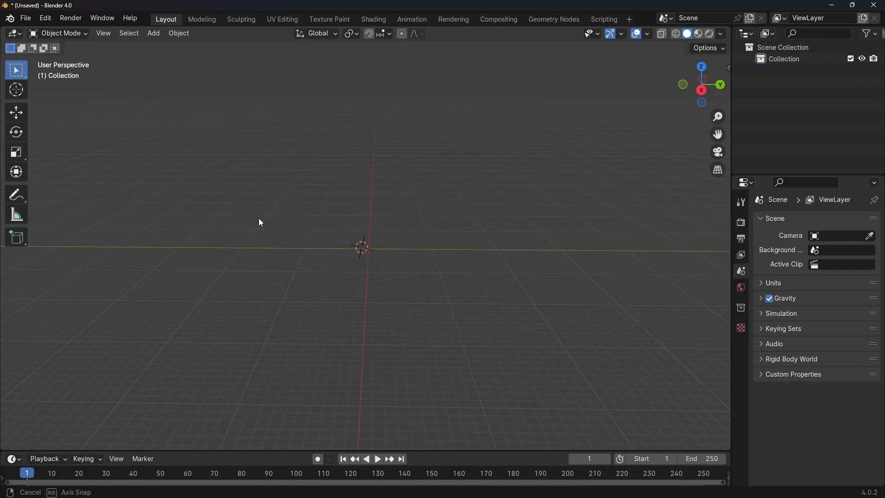
pyautogui.moveTo(362, 246); pyautogui.dragTo(322, 245, button='middle')
pyautogui.keyDown('shift'); pyautogui.rightClick(365, 241); pyautogui.keyUp('shift')
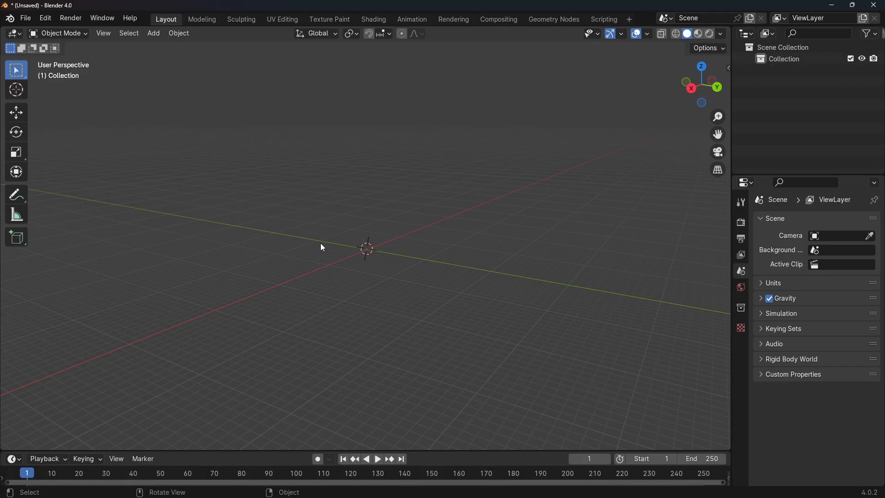
pyautogui.click(156, 37)
pyautogui.hotkey('shift', 'a')
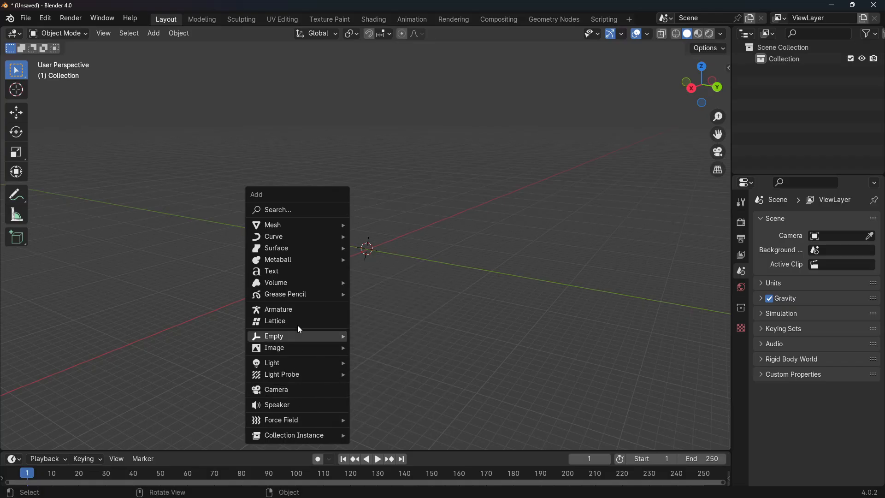
pyautogui.moveTo(326, 226)
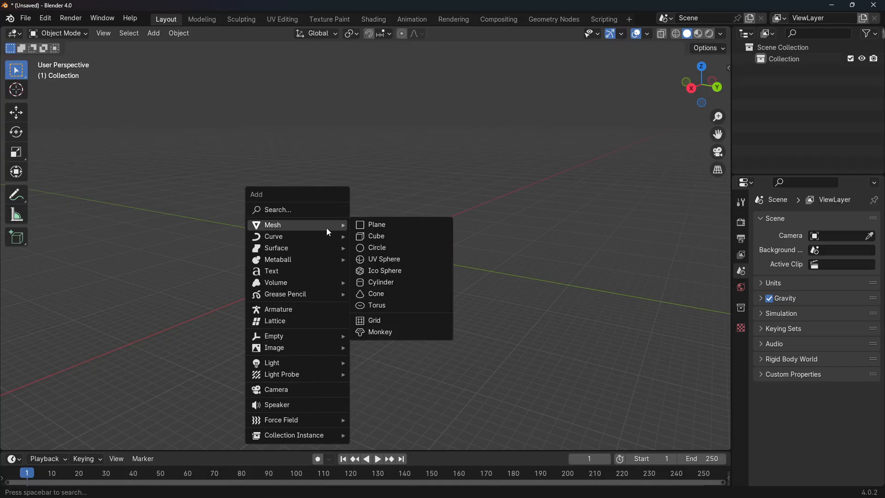
pyautogui.click(380, 275)
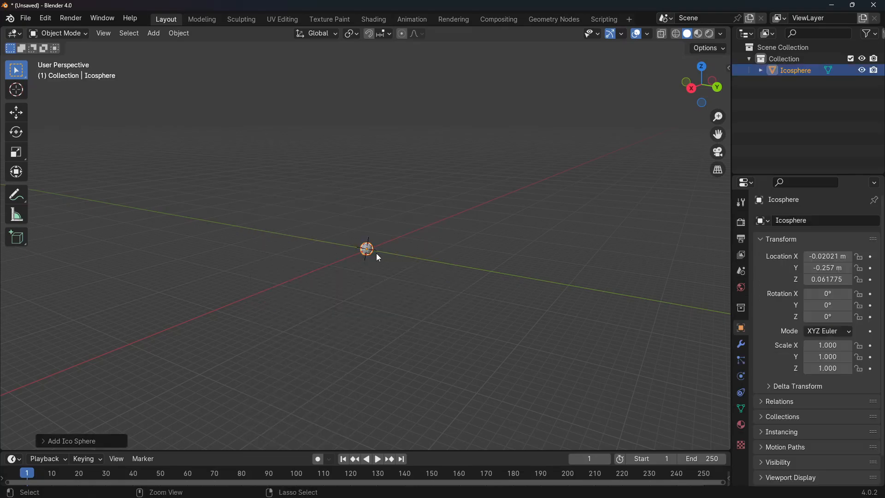
pyautogui.scroll(5, 377, 254)
pyautogui.click(381, 282)
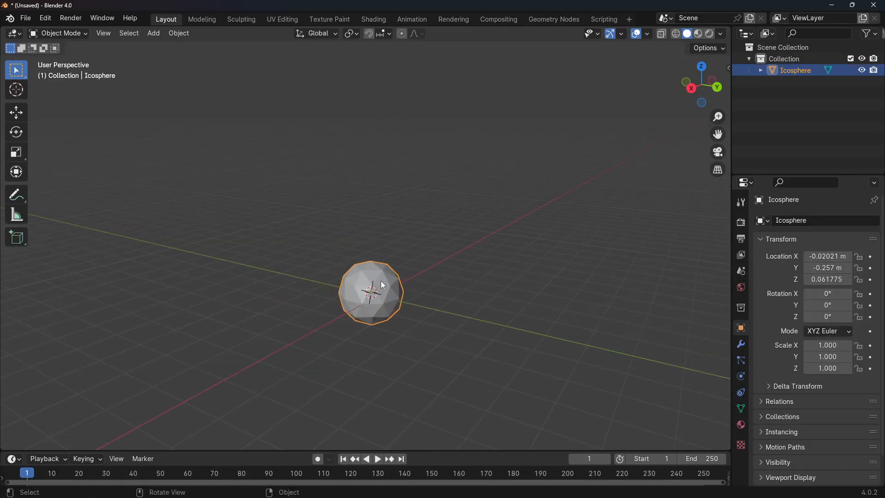
# Scale the Ico Sphere up uniformly to about 5.55 and place the 3D cursor in the empty space away from it.
pyautogui.moveTo(382, 283); pyautogui.dragTo(382, 281, button='middle')
pyautogui.press('s')
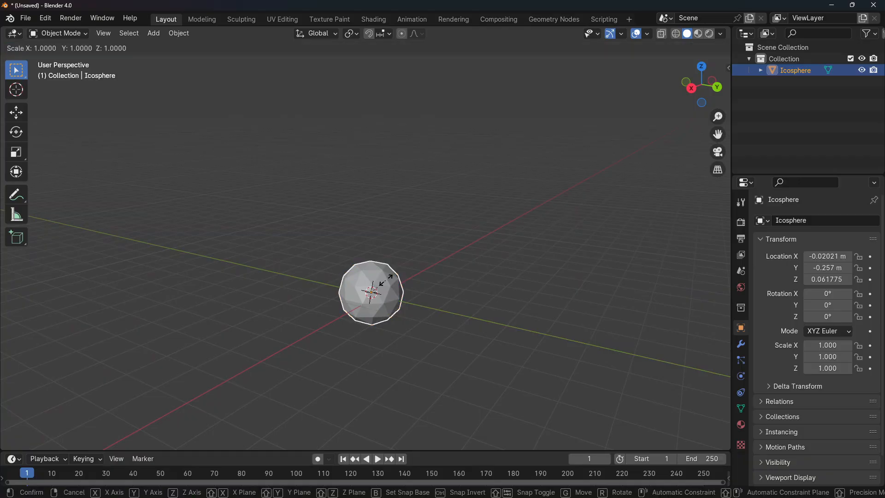
pyautogui.click(460, 235)
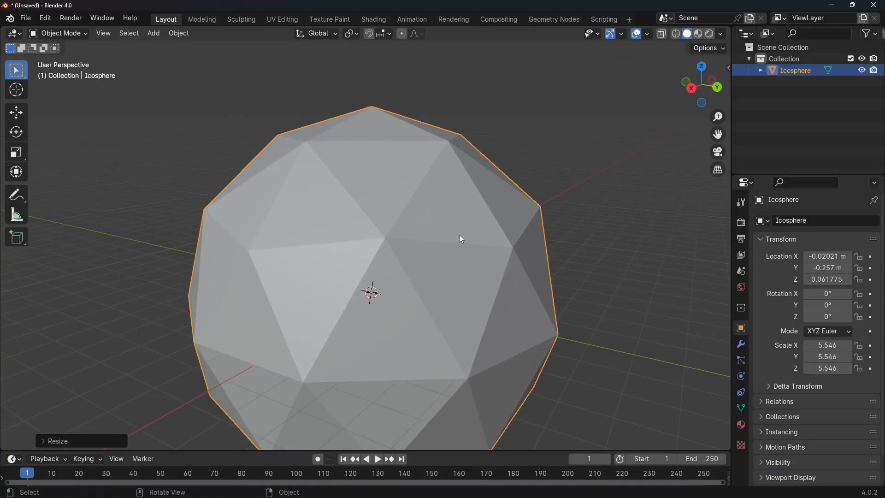
pyautogui.scroll(-6, 459, 235)
pyautogui.scroll(-1, 460, 236)
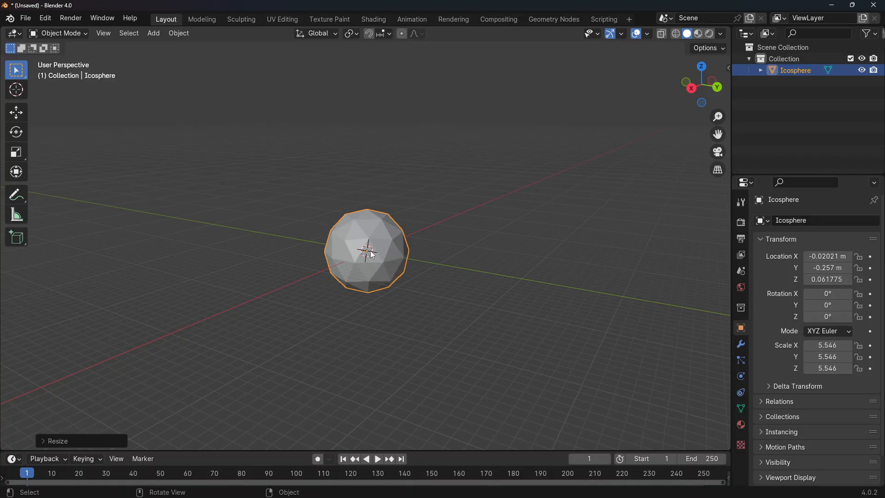
pyautogui.keyDown('shift'); pyautogui.rightClick(588, 231); pyautogui.keyUp('shift')
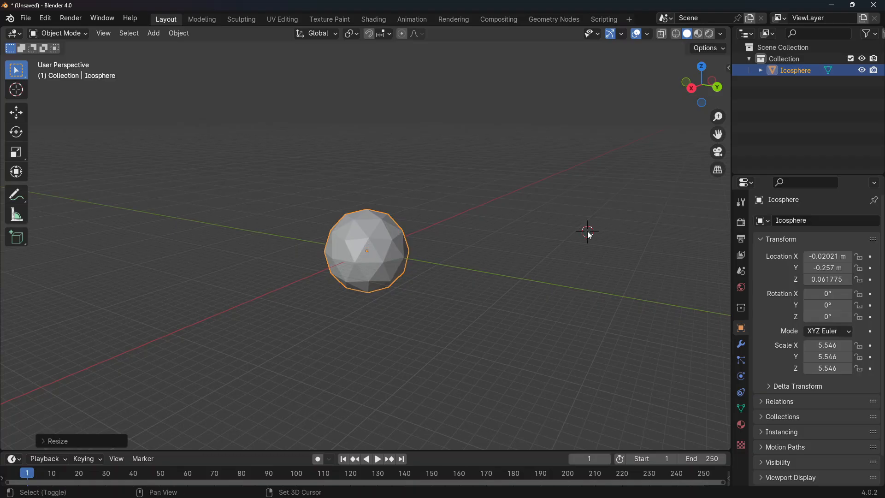
# Try adding a plane mesh at the 3D cursor scaled to about 11.9, and undo its scaling and creation.
pyautogui.hotkey('shift', 'a')
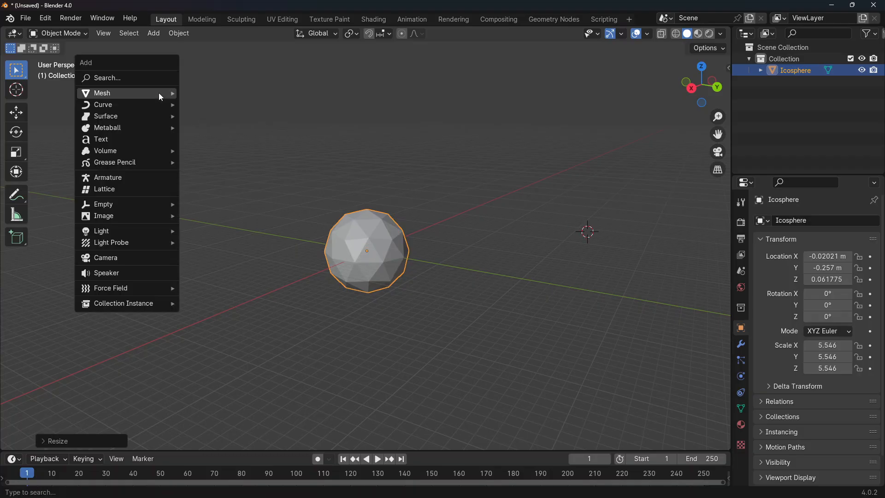
pyautogui.press('Escape')
pyautogui.hotkey('shift', 'a')
pyautogui.moveTo(61, 104)
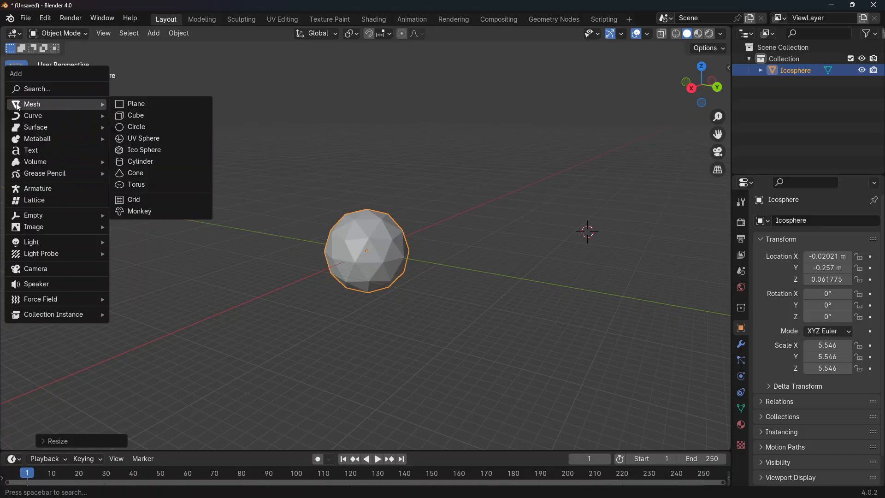
pyautogui.click(140, 106)
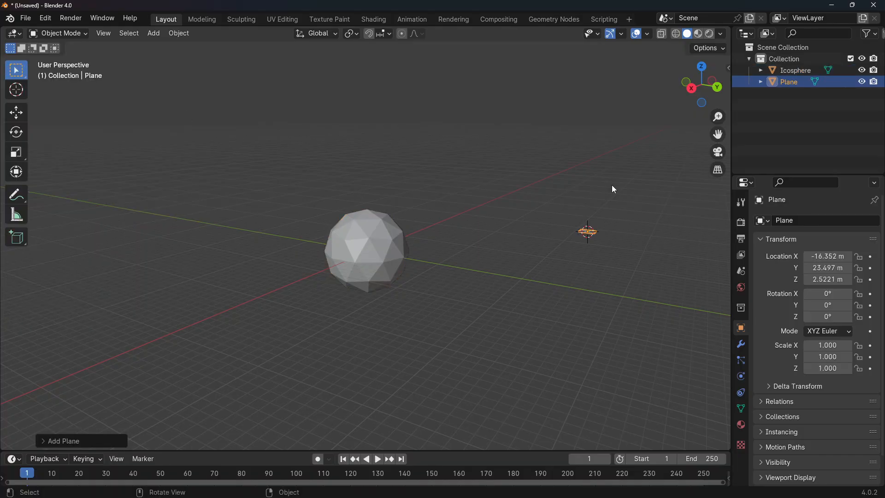
pyautogui.press('s')
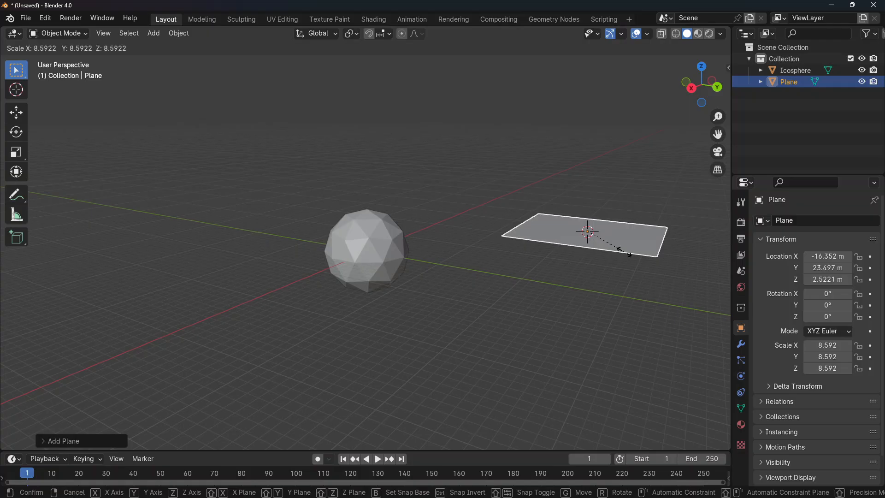
pyautogui.press('ctrl')
pyautogui.click(644, 246)
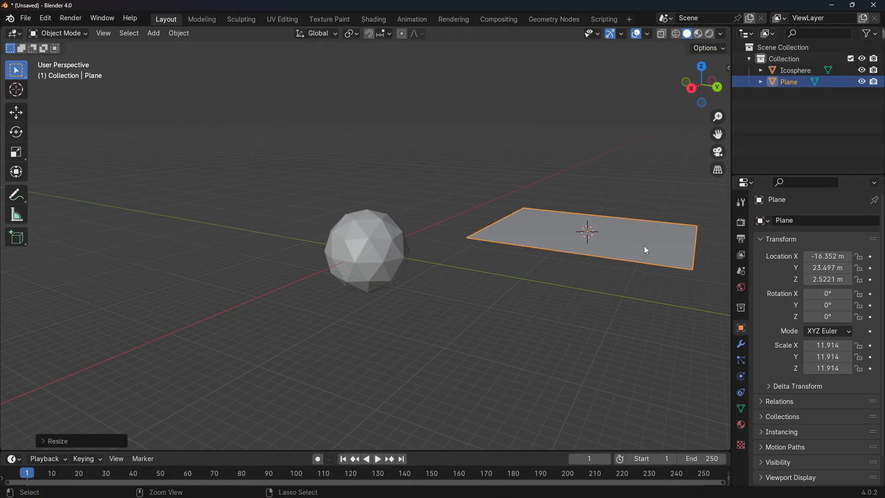
pyautogui.hotkey('ctrl', 'z')
pyautogui.hotkey('ctrl', 'z')
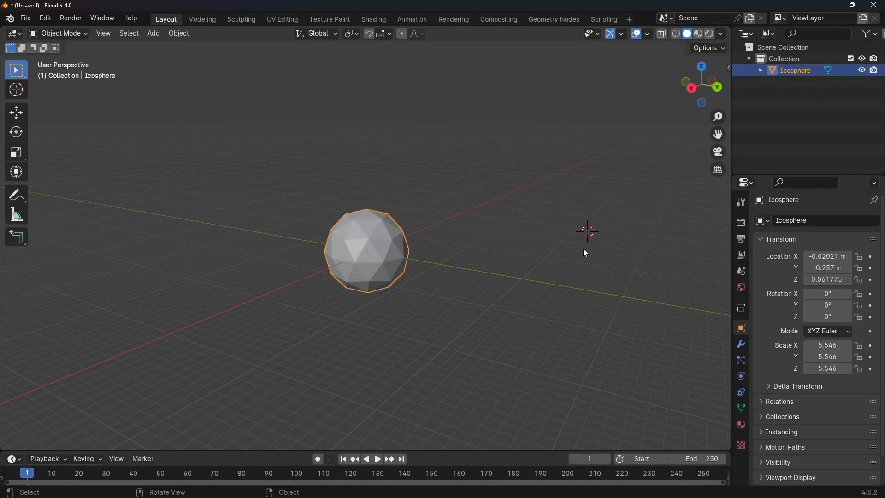
# Add a cube mesh at the 3D cursor and scale it uniformly to about -4.93.
pyautogui.hotkey('shift', 'a')
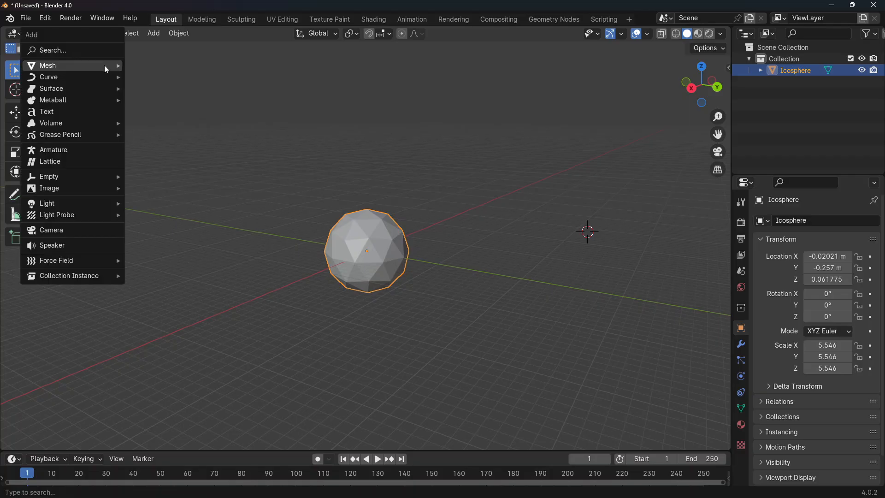
pyautogui.moveTo(120, 67)
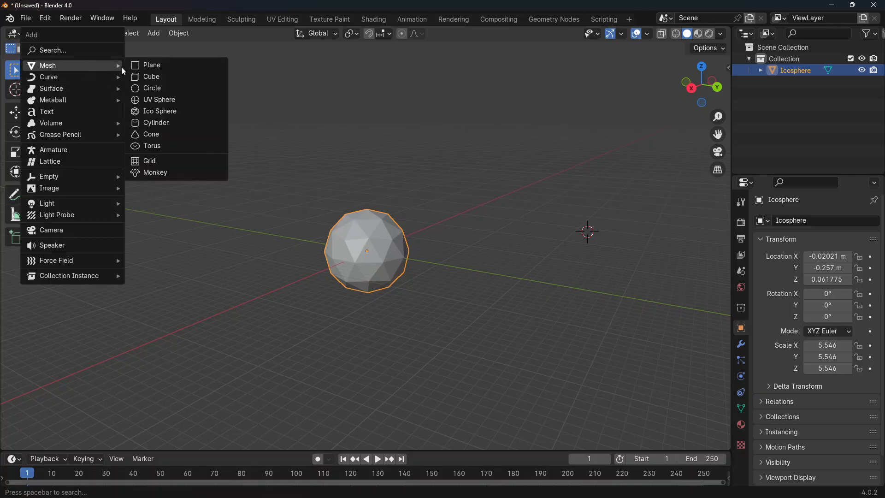
pyautogui.click(169, 77)
pyautogui.press('s')
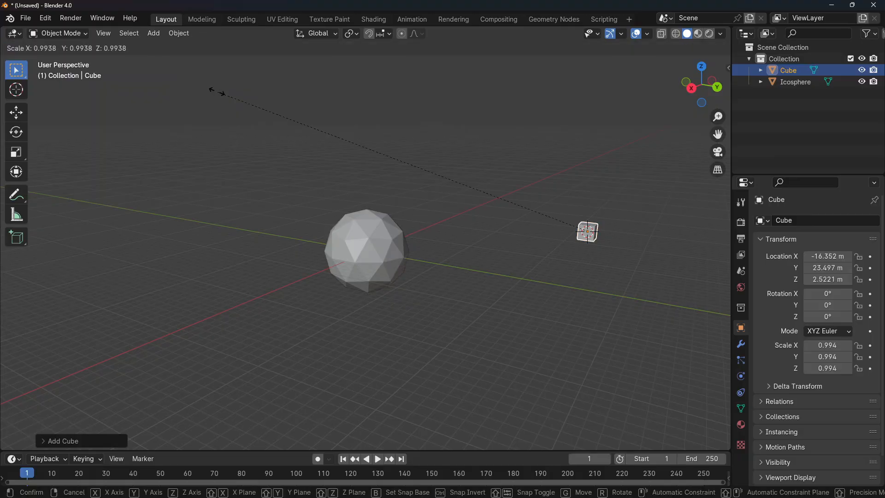
pyautogui.press('Return')
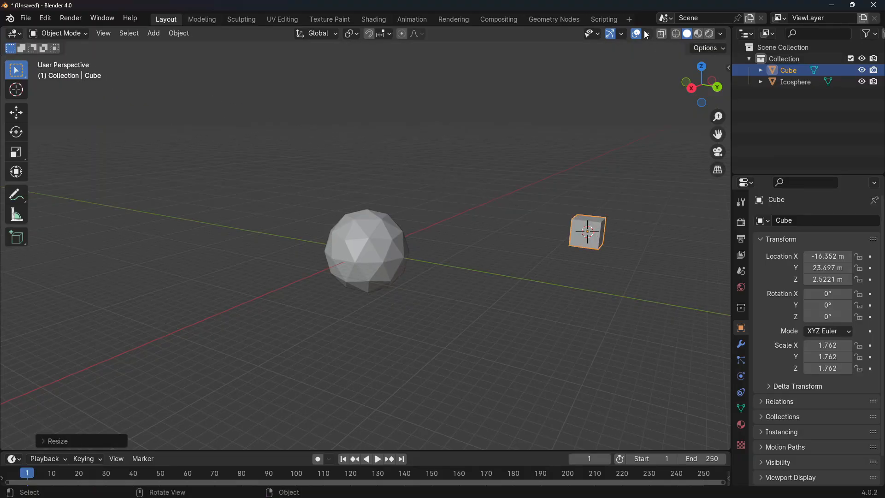
pyautogui.press('s')
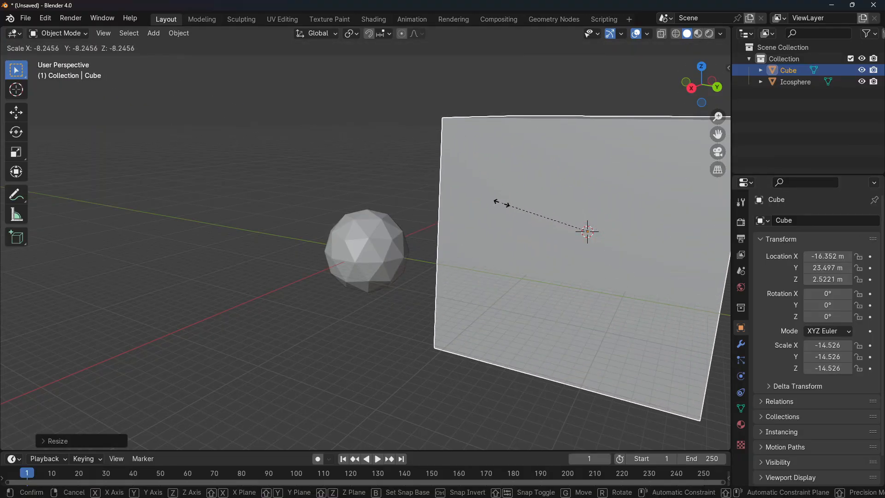
pyautogui.click(573, 205)
# Place the 3D cursor between the Ico Sphere and the cube and add a Monkey mesh there.
pyautogui.moveTo(574, 208); pyautogui.dragTo(533, 224, button='middle')
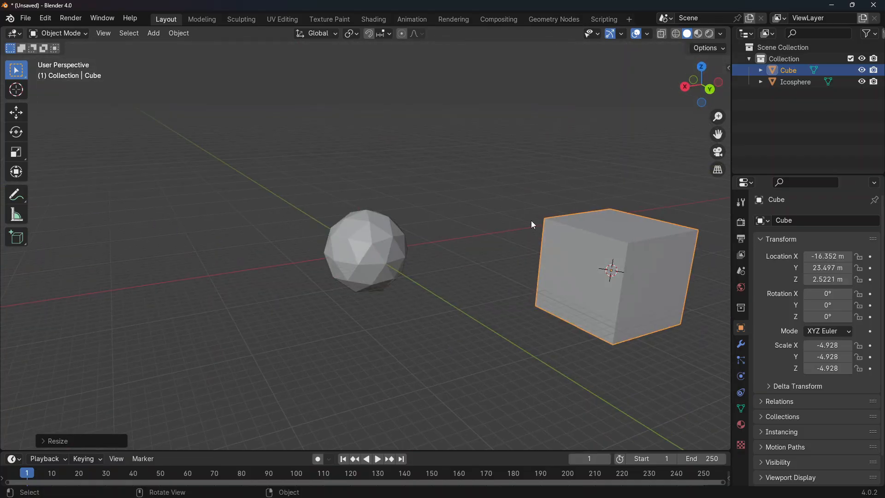
pyautogui.keyDown('shift'); pyautogui.rightClick(483, 233); pyautogui.keyUp('shift')
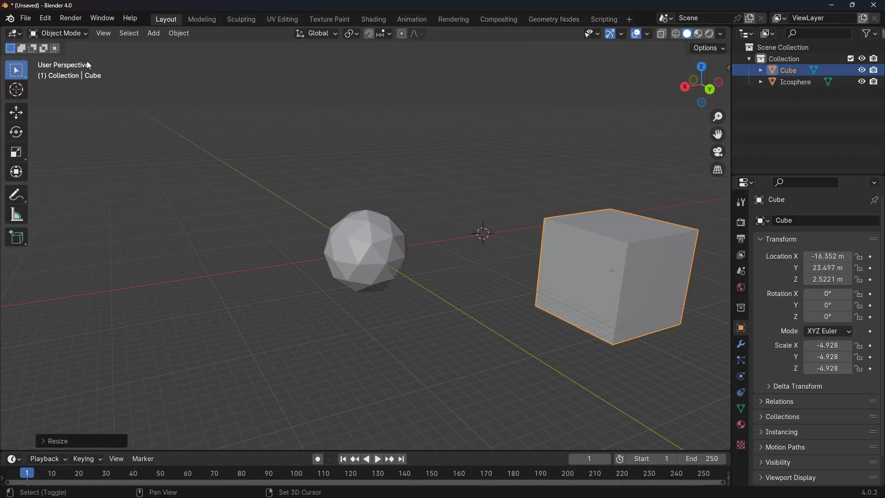
pyautogui.hotkey('shift', 'a')
pyautogui.moveTo(82, 69)
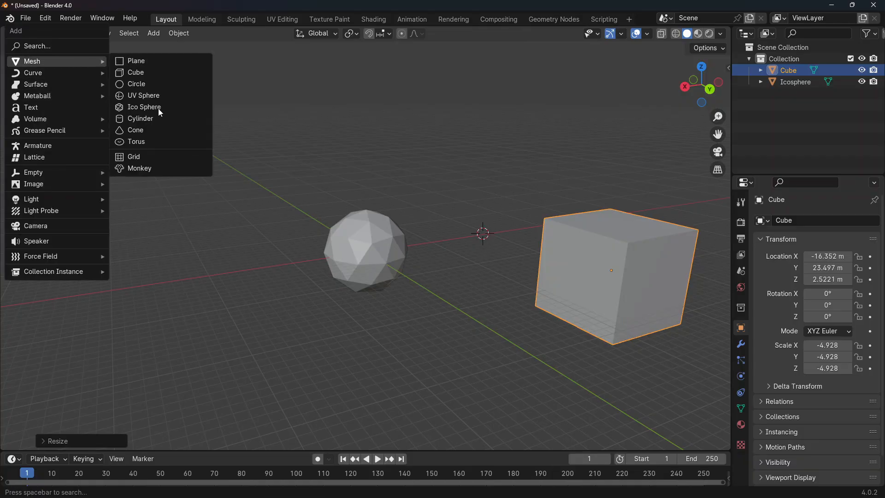
pyautogui.click(159, 168)
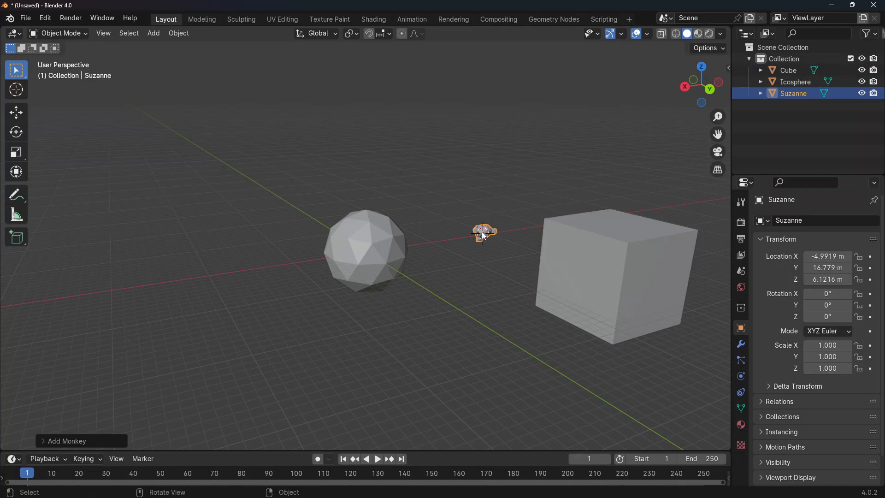
# Rotate the monkey head to about X 147°, Y -6°, Z 130° and scale it uniformly to about -5.99.
pyautogui.press('s')
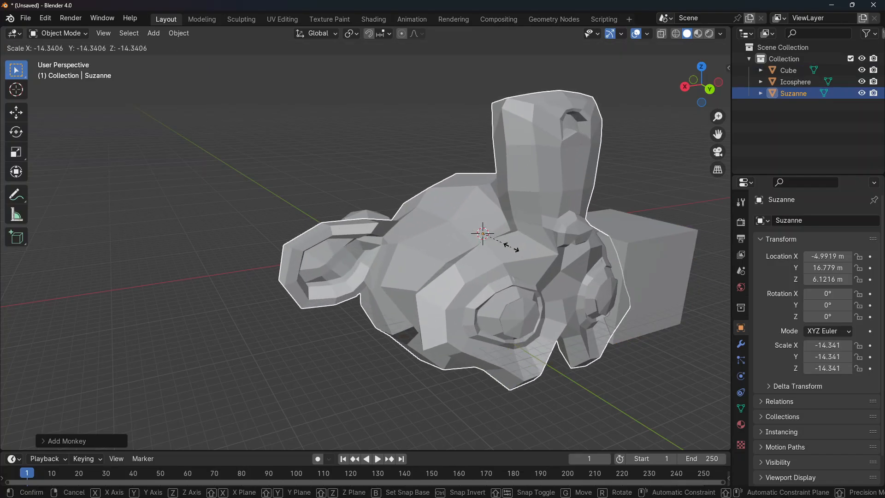
pyautogui.click(513, 249)
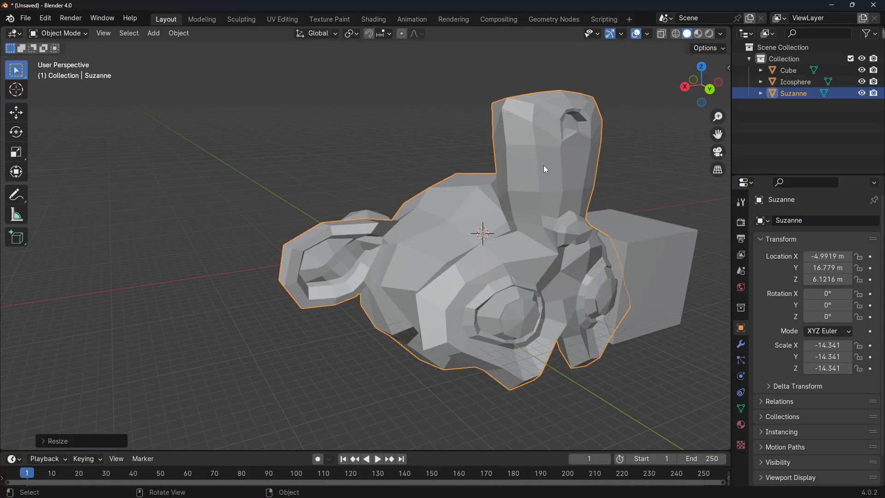
pyautogui.press('r')
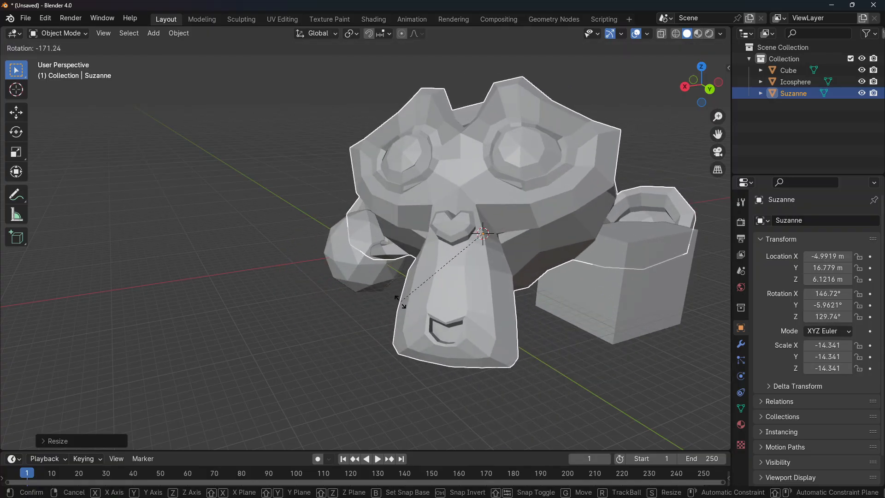
pyautogui.click(401, 301)
pyautogui.press('s')
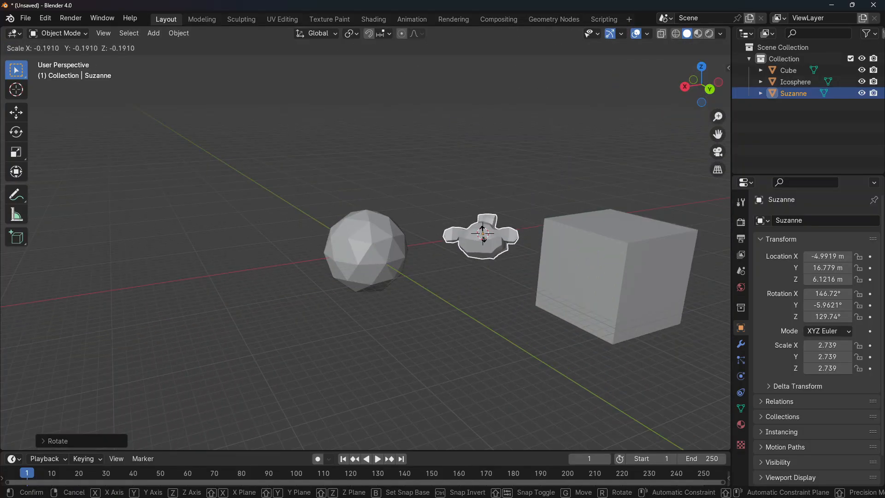
pyautogui.click(485, 237)
# Preview rotating the monkey head about the global Y and Z axes, and rotate it about the global X axis.
pyautogui.moveTo(485, 236); pyautogui.dragTo(516, 236, button='middle')
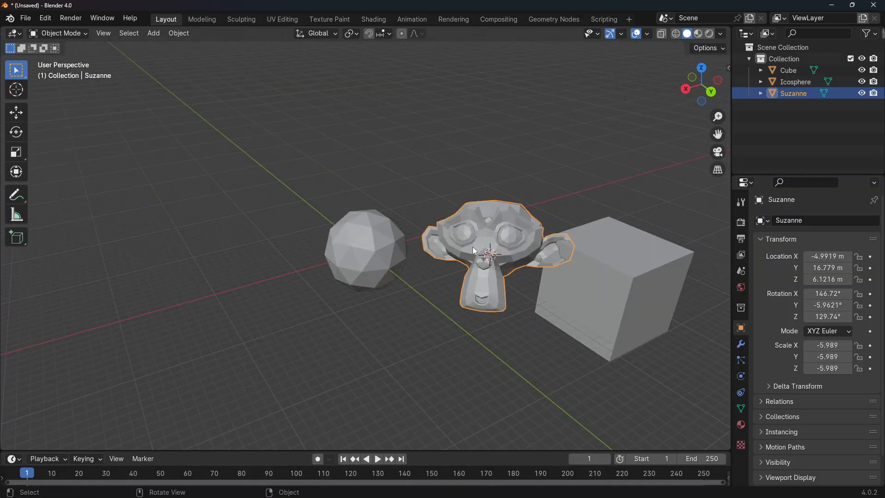
pyautogui.press('r')
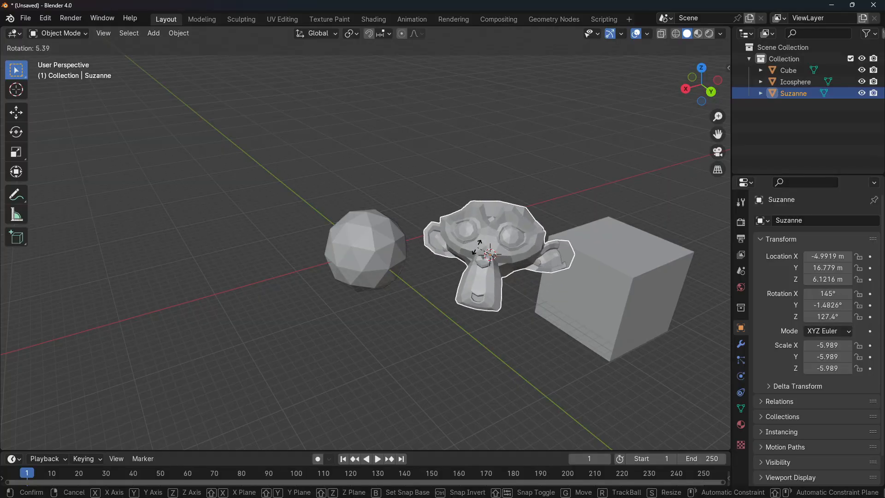
pyautogui.press('y')
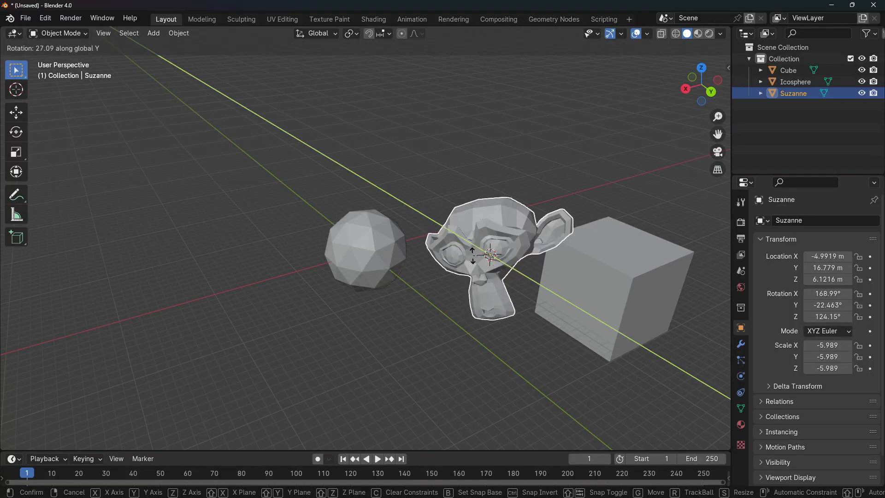
pyautogui.press('z')
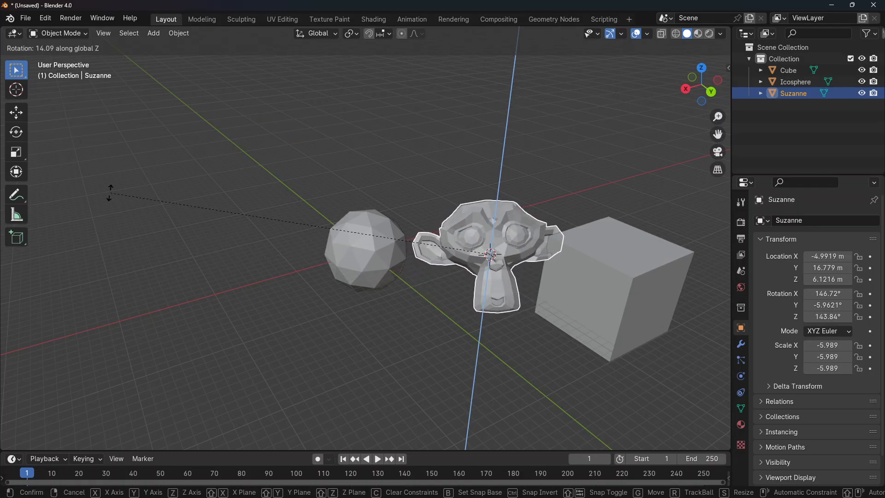
pyautogui.press('x')
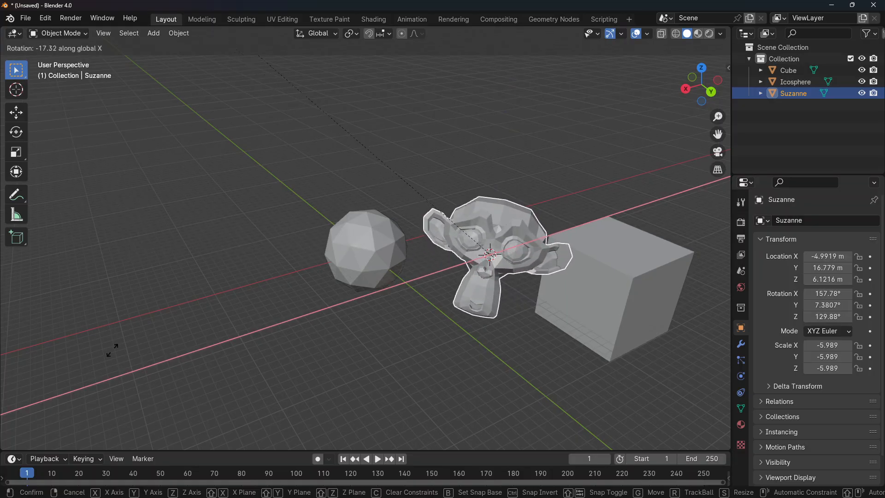
pyautogui.click(450, 264)
# Rotate the monkey head freely with trackball rotation to about X 177°, Y 1°, Z 97°.
pyautogui.press('r')
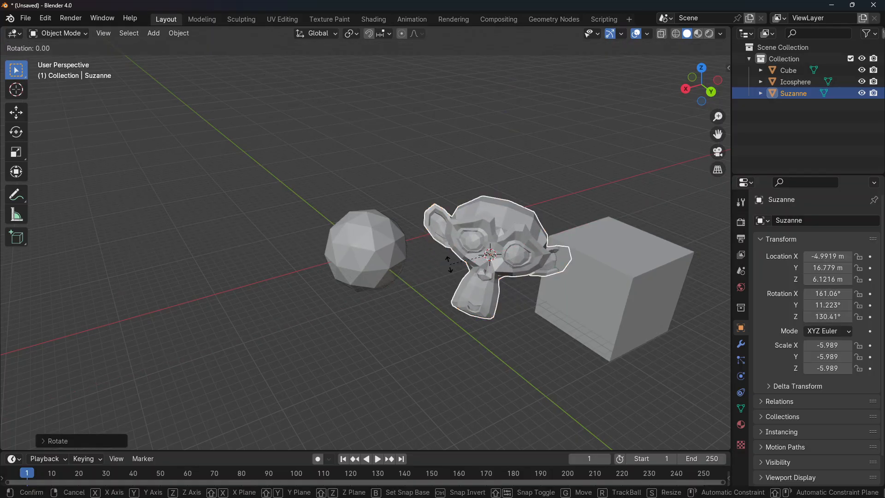
pyautogui.press('r')
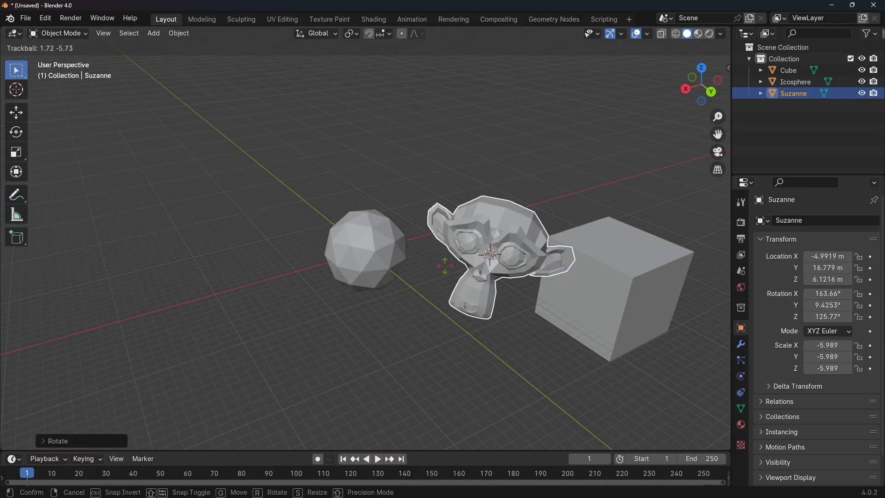
pyautogui.click(418, 270)
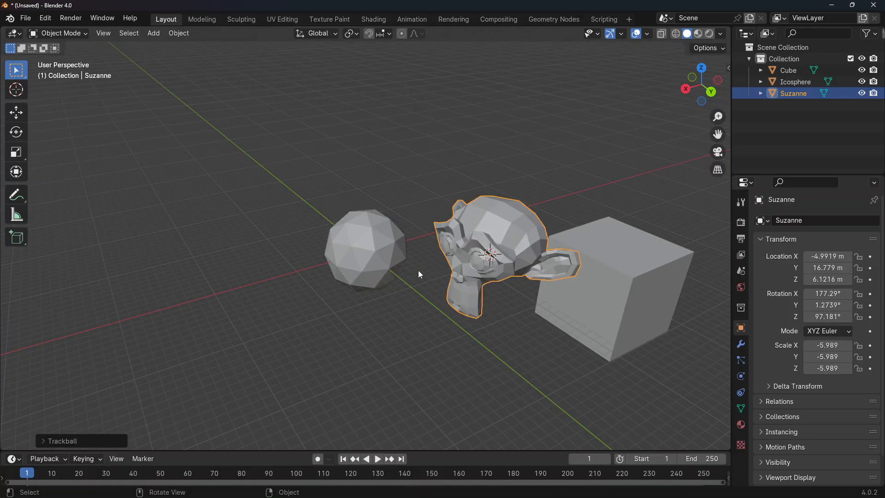
# Move the monkey head about 34.6 m along the global X axis.
pyautogui.moveTo(419, 282); pyautogui.dragTo(513, 226, button='middle')
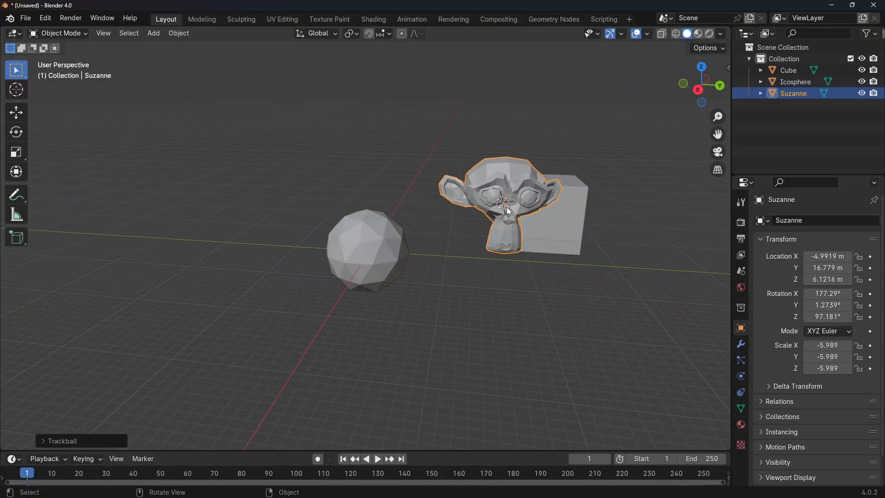
pyautogui.press('g')
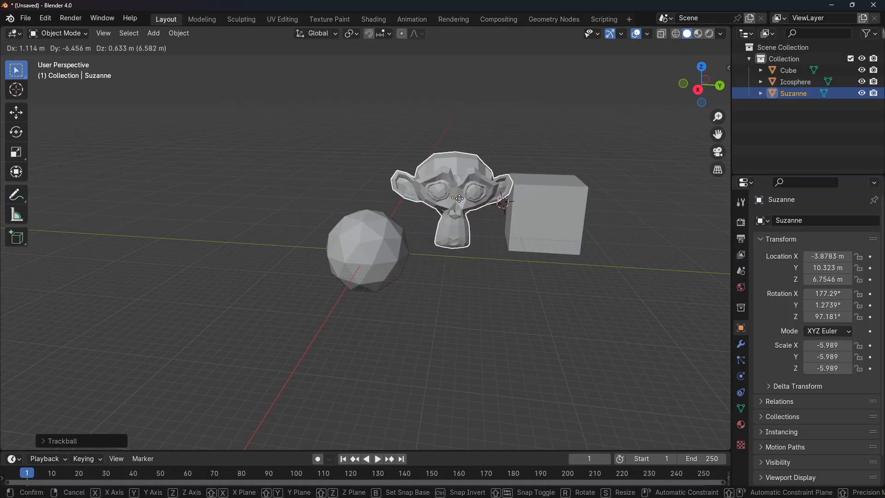
pyautogui.press('x')
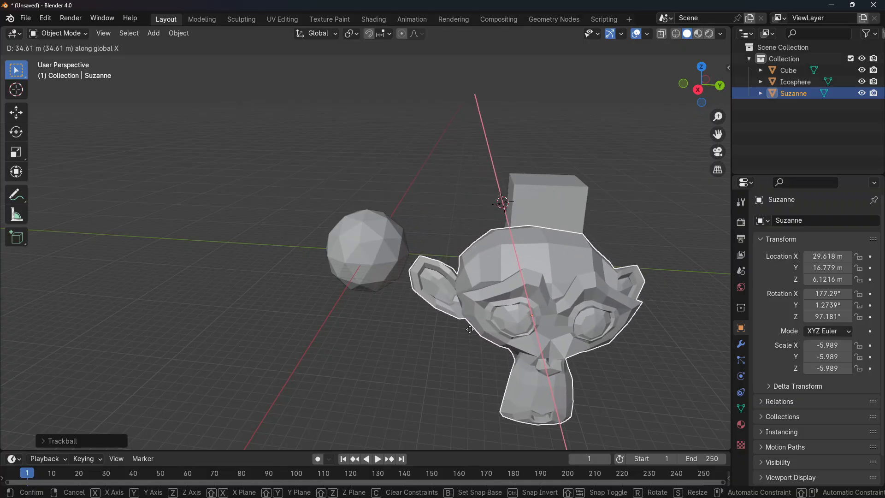
pyautogui.click(470, 329)
pyautogui.moveTo(629, 247); pyautogui.dragTo(401, 254, button='middle')
pyautogui.scroll(-3, 401, 254)
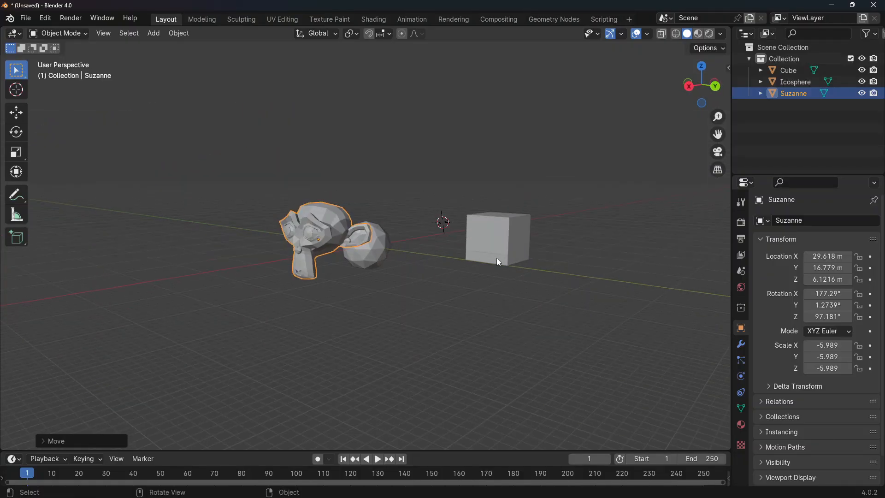
# Zoom the view to a region framing the cube, and to another region framing the icosphere.
pyautogui.moveTo(498, 261); pyautogui.dragTo(475, 264, button='middle')
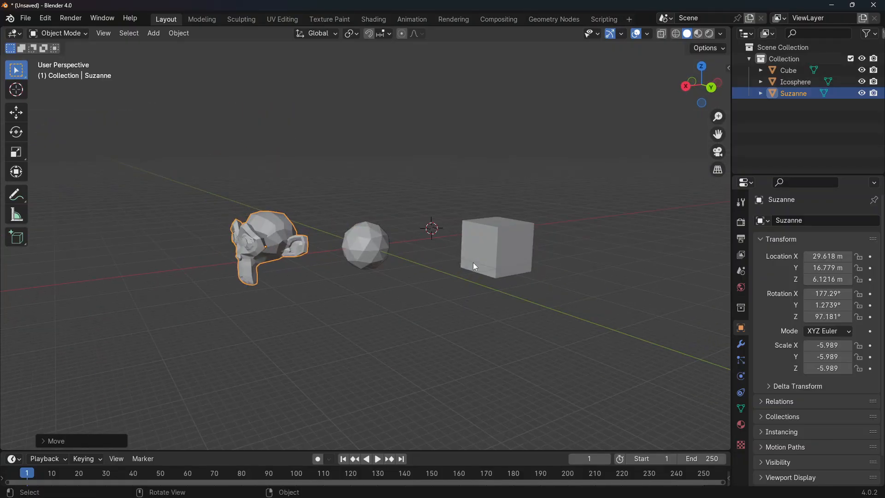
pyautogui.press('b')
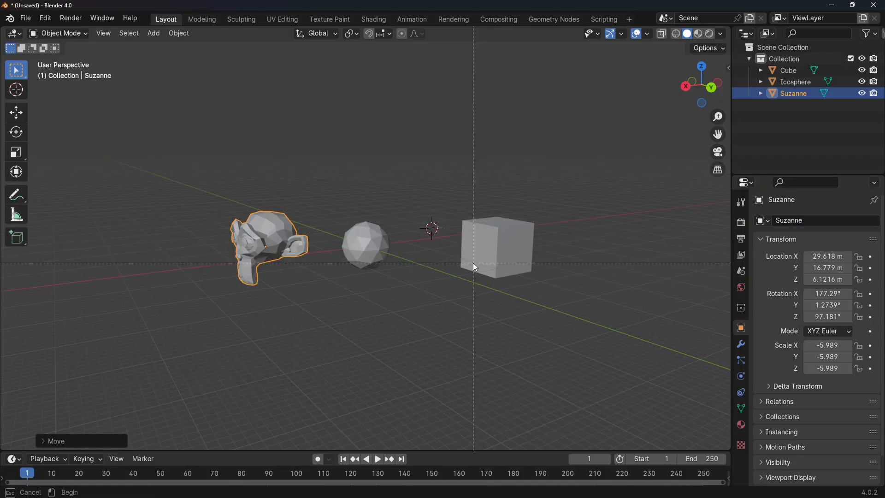
pyautogui.moveTo(552, 207); pyautogui.dragTo(449, 281)
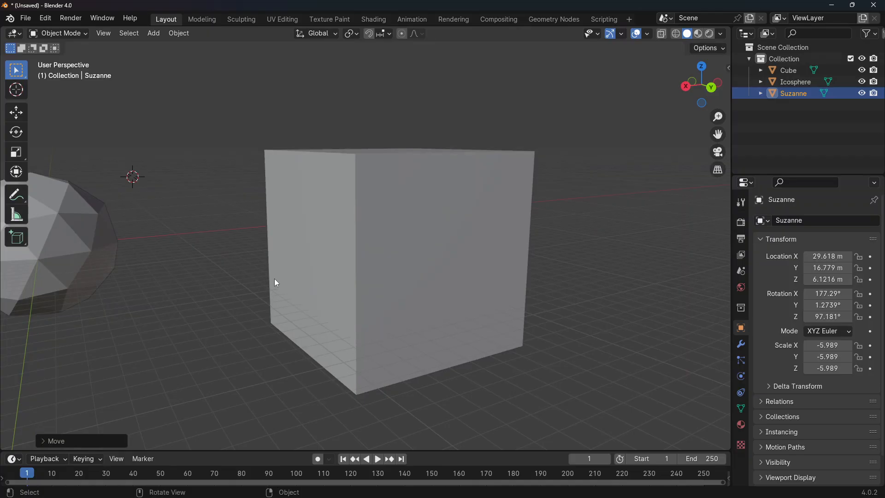
pyautogui.scroll(-5, 274, 278)
pyautogui.moveTo(275, 278); pyautogui.dragTo(189, 250, button='middle')
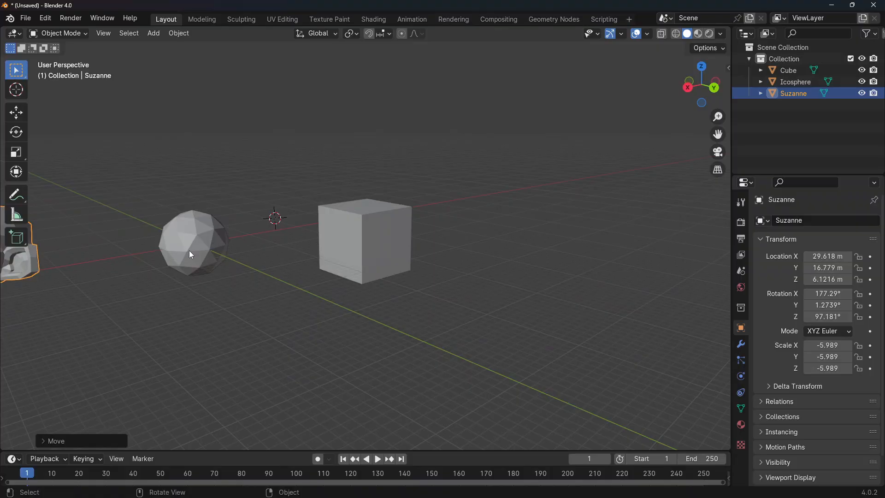
pyautogui.press('b')
pyautogui.moveTo(250, 196); pyautogui.dragTo(150, 290)
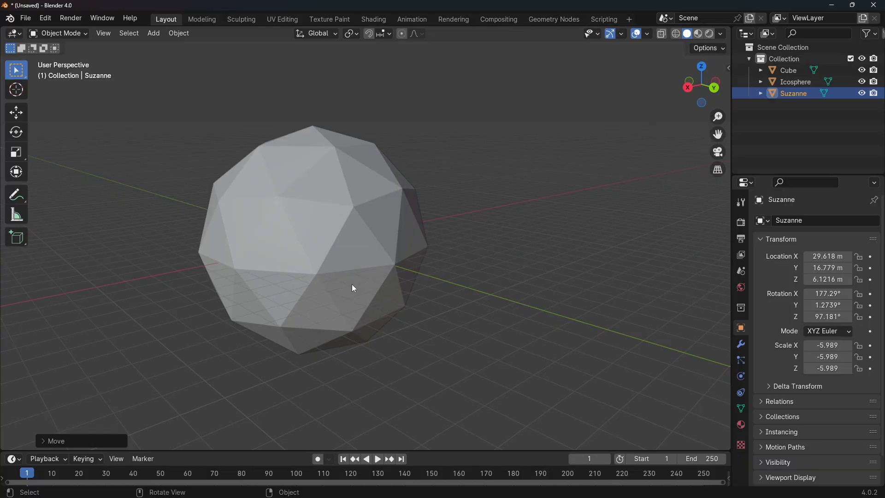
# Add a camera at the 3D cursor and scale it uniformly to about 8.19.
pyautogui.moveTo(354, 288); pyautogui.dragTo(426, 281, button='middle')
pyautogui.scroll(-7, 390, 285)
pyautogui.hotkey('shift', 'a')
pyautogui.moveTo(420, 282)
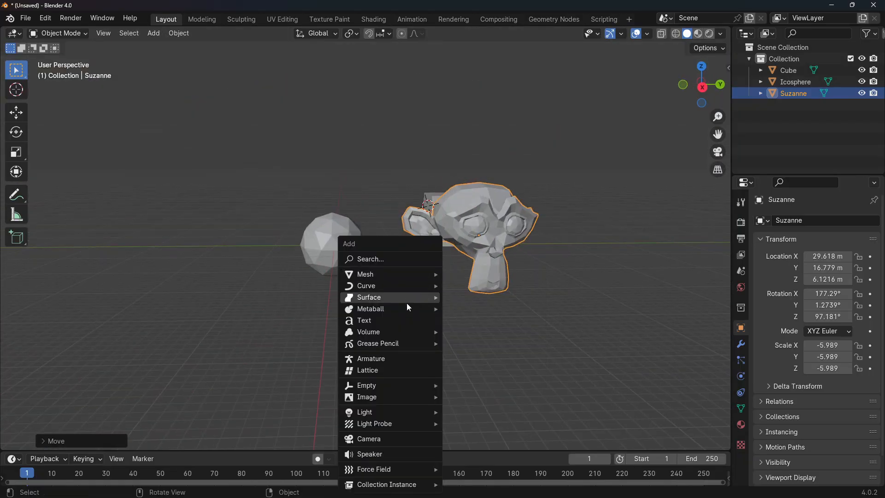
pyautogui.click(404, 444)
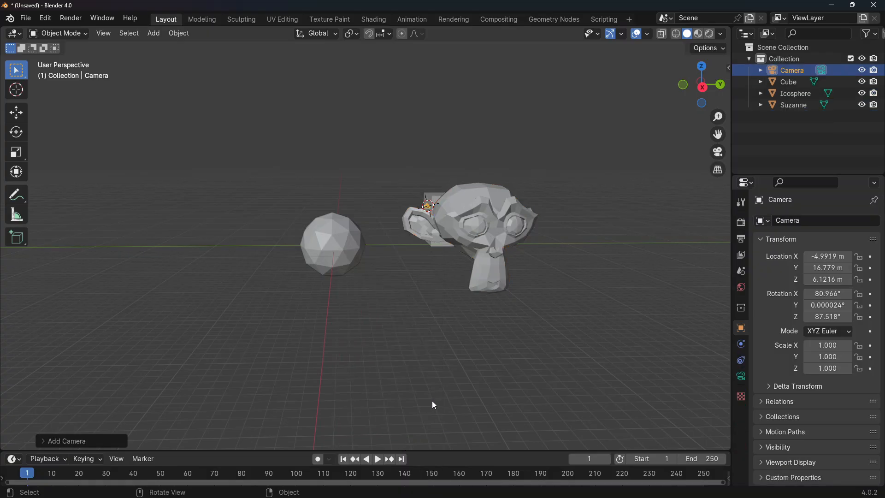
pyautogui.press('s')
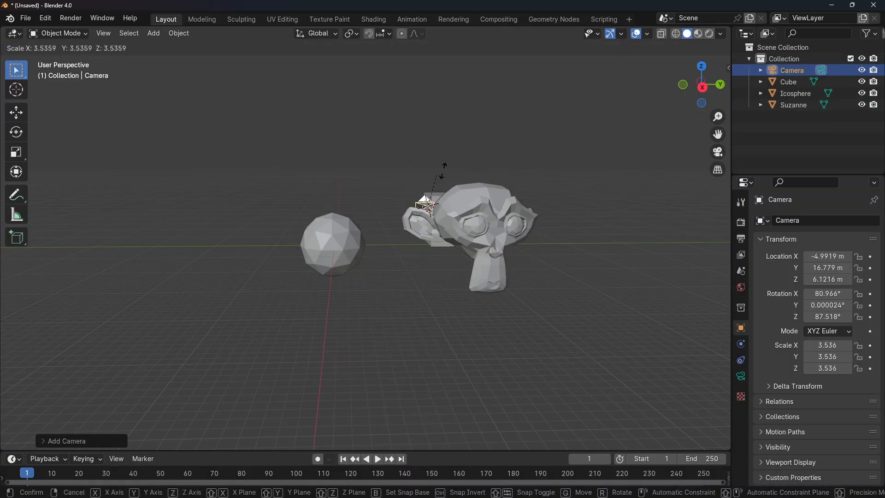
pyautogui.click(480, 154)
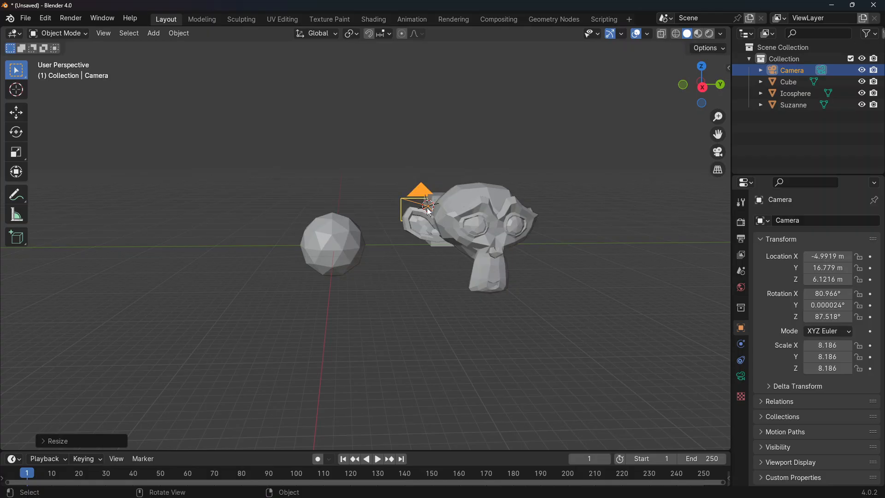
# Move the camera freely up and away from the meshes to about X -6.2 m, Y 53.9 m, Z 23.8 m.
pyautogui.click(492, 188)
pyautogui.click(411, 205)
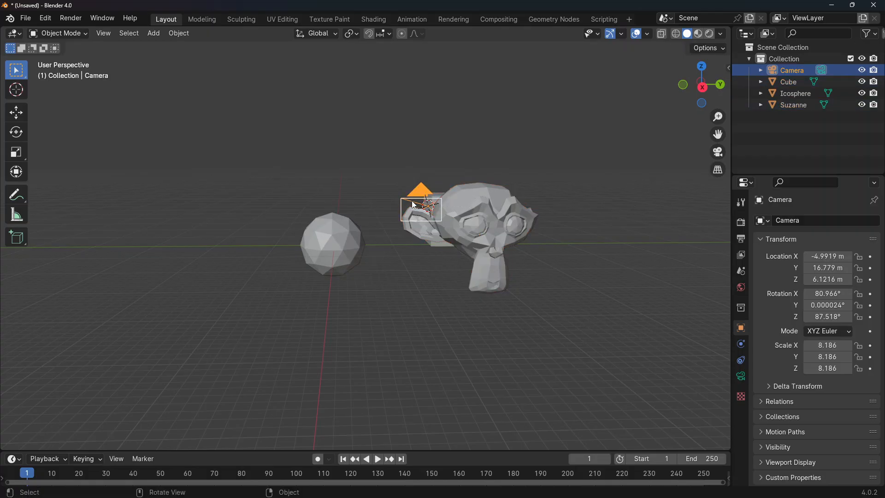
pyautogui.press('g')
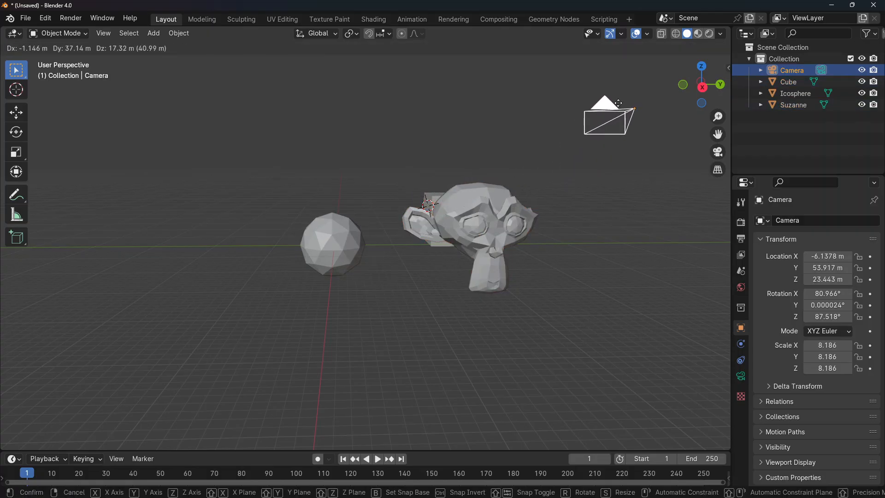
pyautogui.click(618, 104)
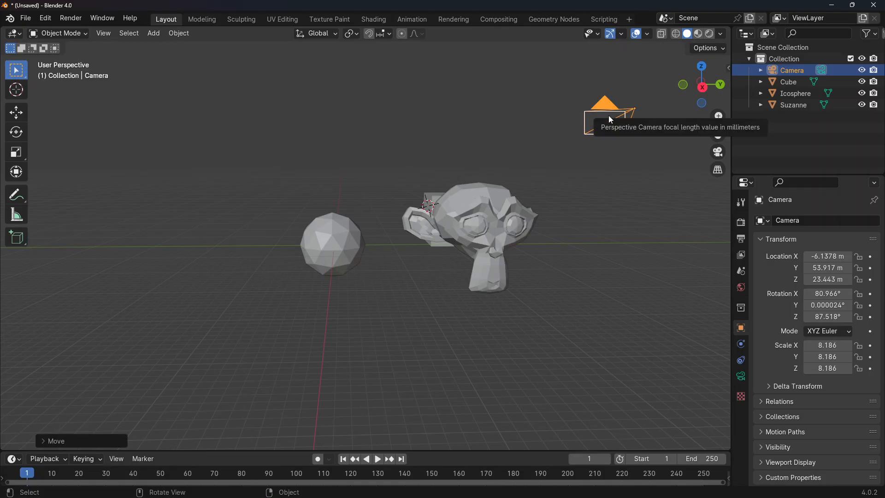
pyautogui.press('x')
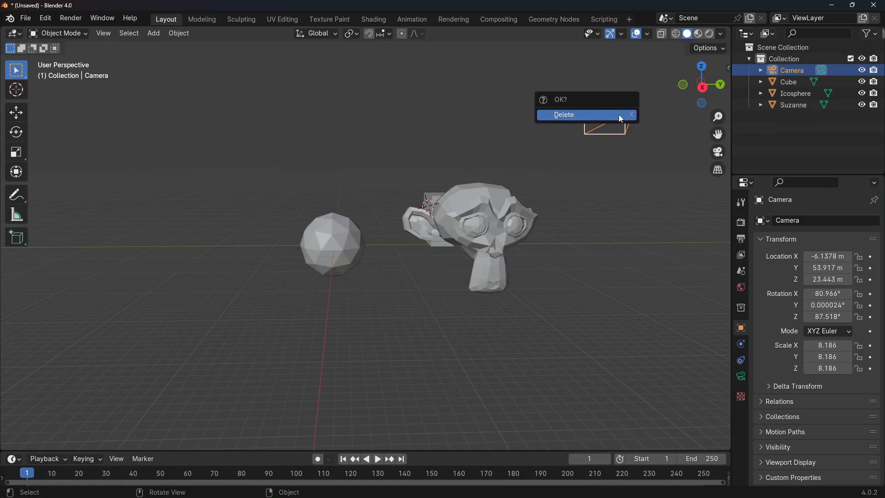
pyautogui.press('g')
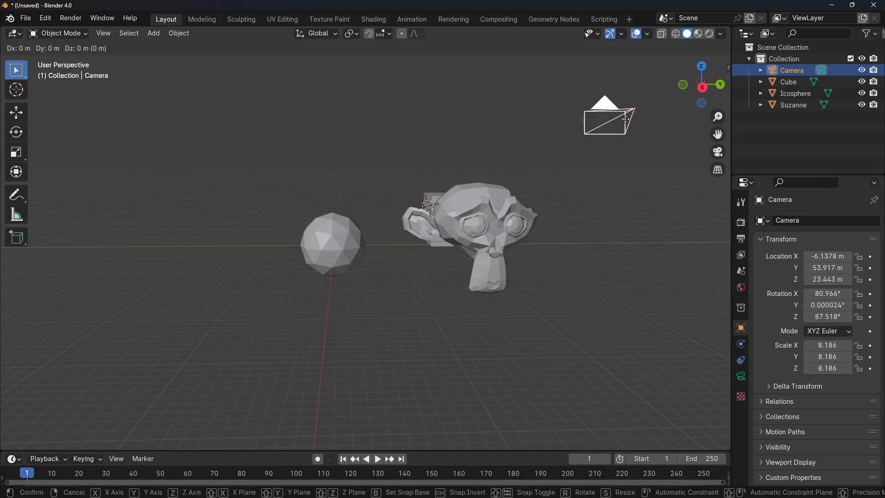
pyautogui.click(626, 117)
# Move the camera along the global X axis to about 48.2 m and check the view through it.
pyautogui.press('g')
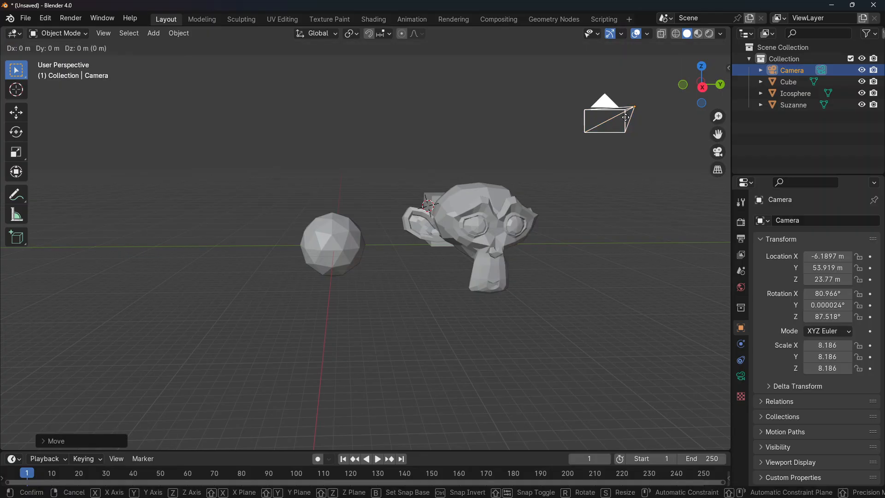
pyautogui.press('x')
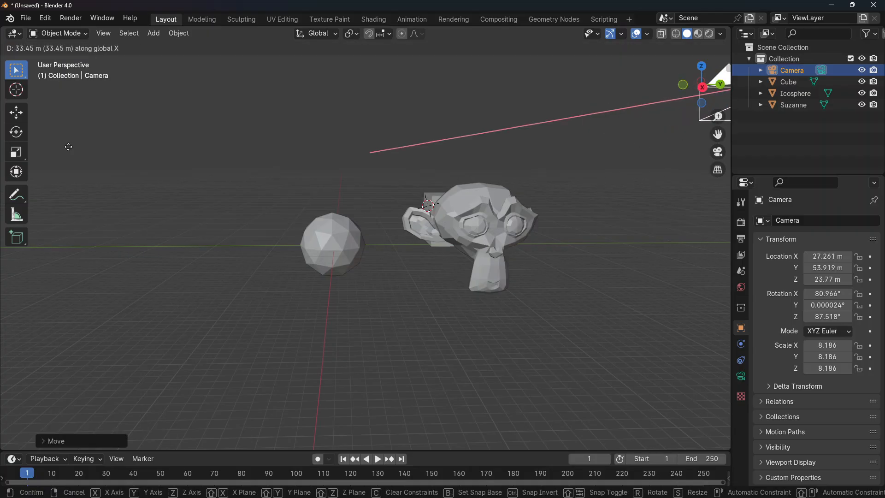
pyautogui.click(309, 148)
pyautogui.press('KP_0')
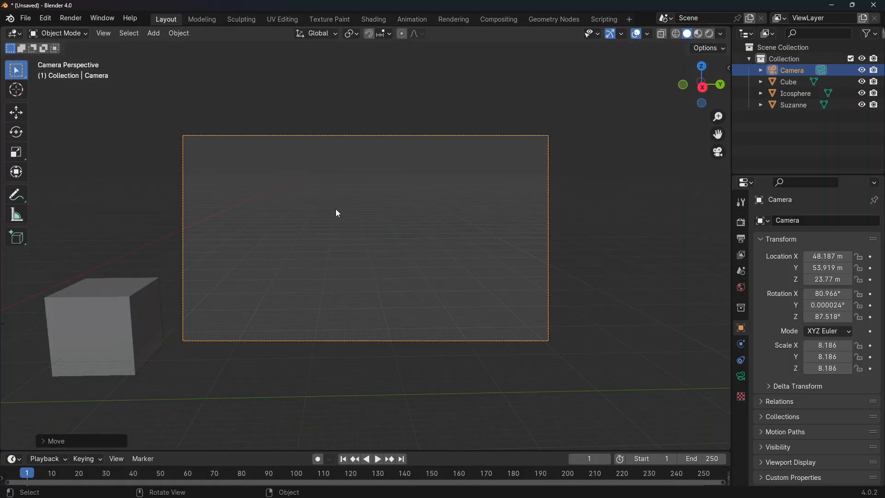
pyautogui.click(370, 226)
pyautogui.moveTo(370, 226); pyautogui.dragTo(623, 235, button='middle')
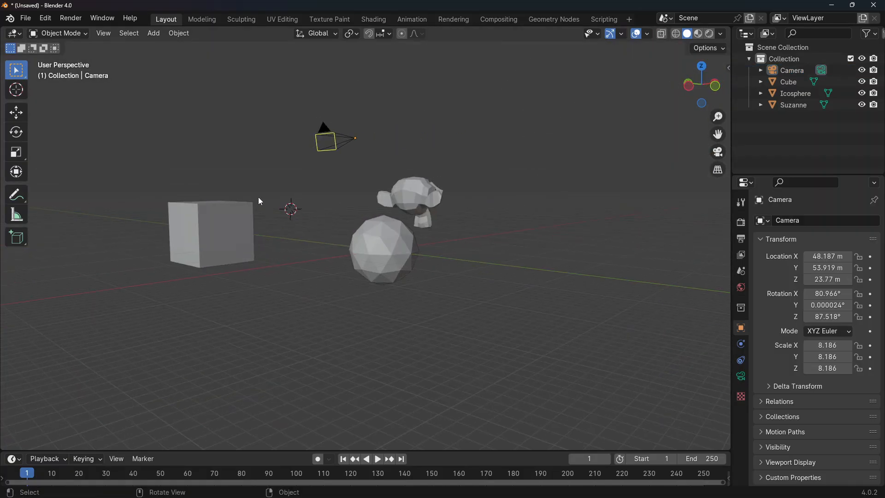
# Rotate the camera about the global Y axis, bringing its X rotation to about 81.4°.
pyautogui.click(328, 147)
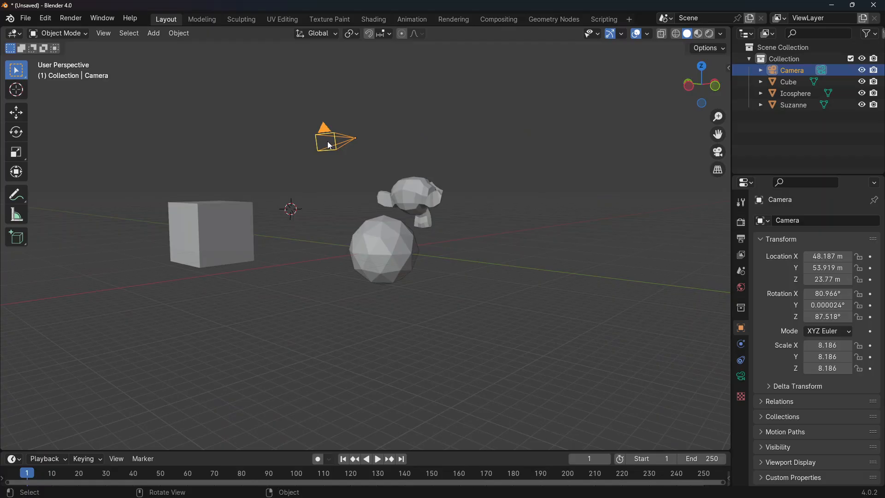
pyautogui.press('r')
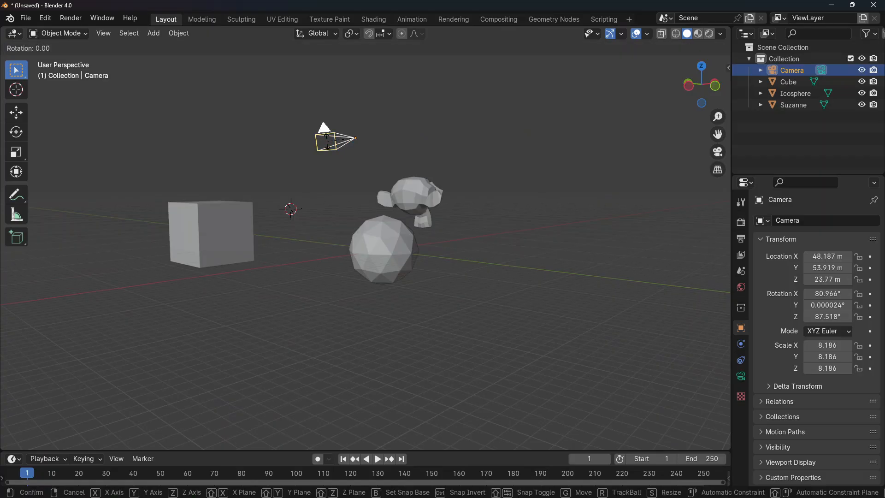
pyautogui.press('y')
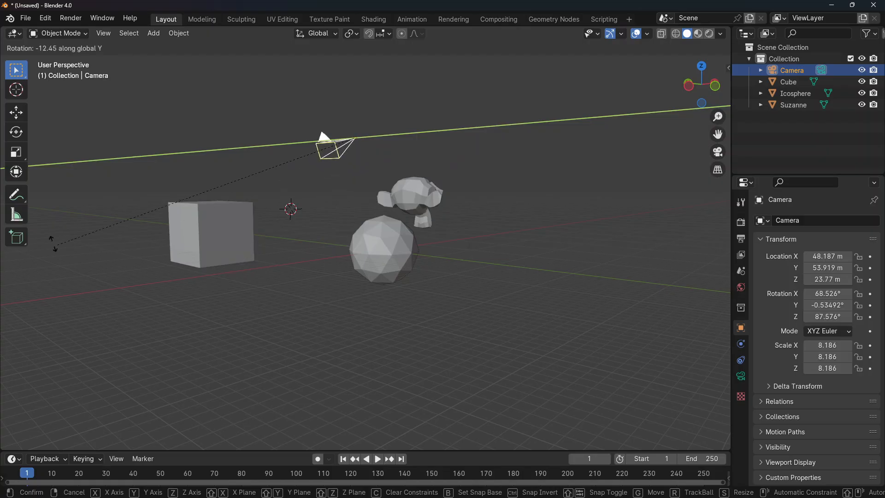
pyautogui.click(23, 178)
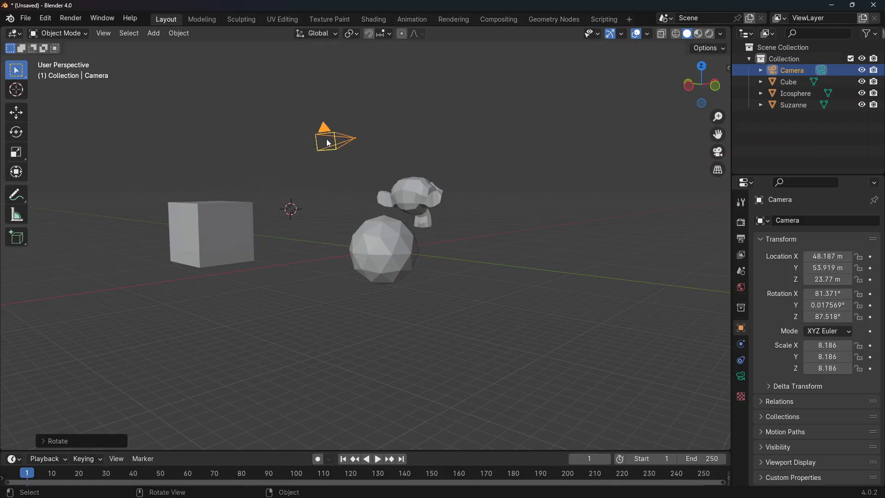
# Rotate the camera freely with trackball rotation to about X 79°, Y -7°, Z 148°, and look through it.
pyautogui.press('r')
pyautogui.press('r')
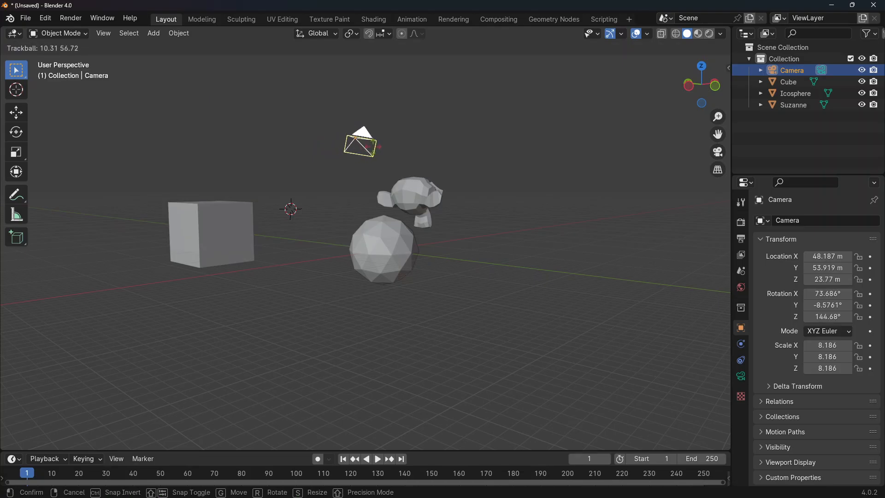
pyautogui.press('Return')
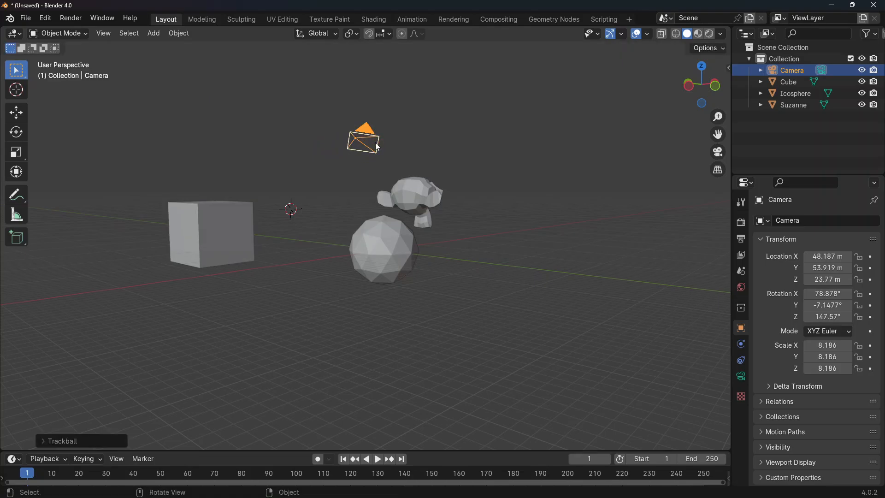
pyautogui.press('KP_0')
pyautogui.click(416, 136)
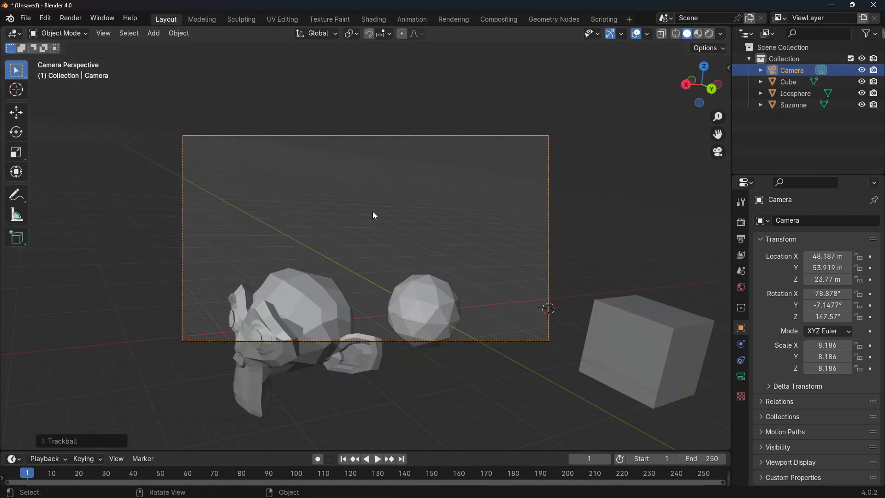
# Leave the camera view and scale the camera uniformly to about 34.75.
pyautogui.press('KP_0')
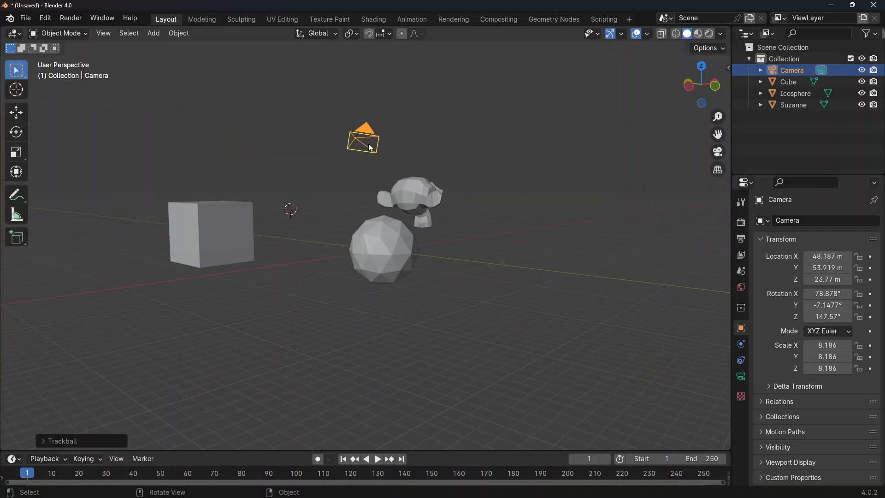
pyautogui.press('s')
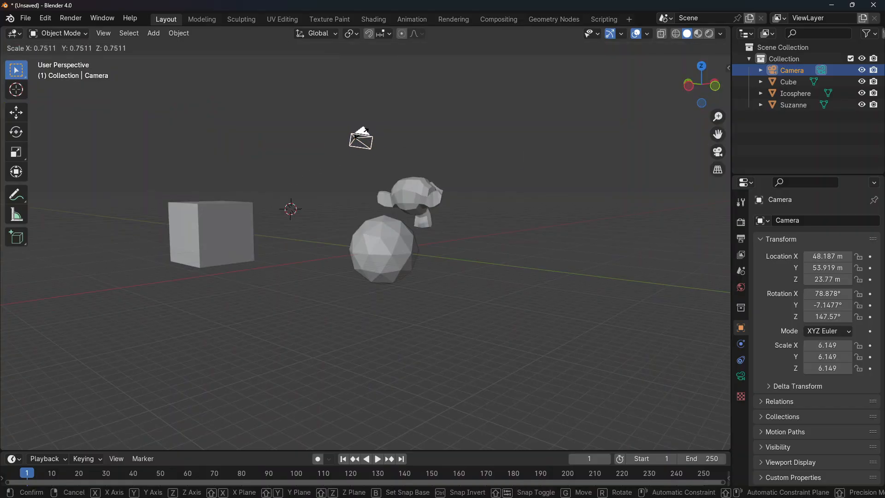
pyautogui.click(398, 144)
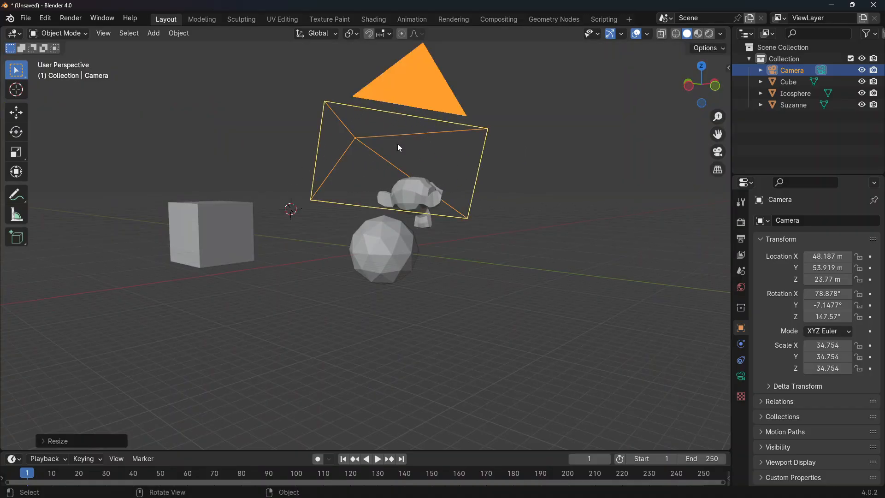
# Move the monkey head freely to about X 27.7 m, Y 18.9 m, Z 6.5 m.
pyautogui.click(406, 192)
pyautogui.press('g')
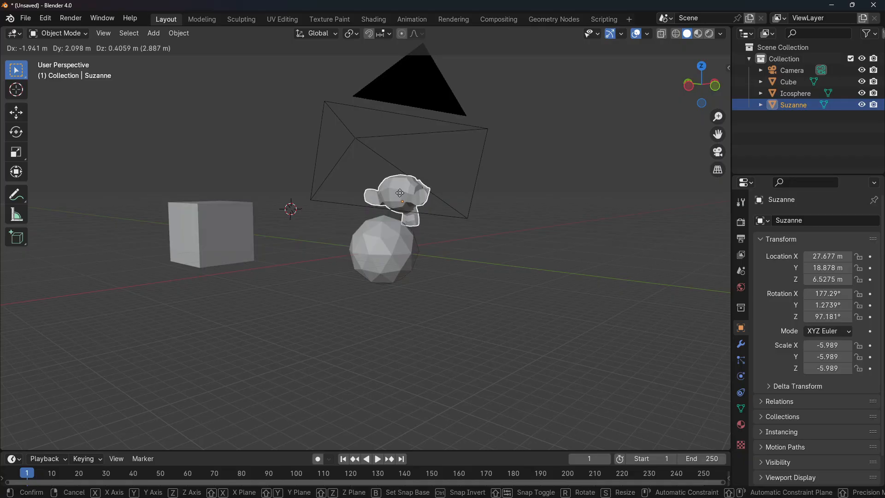
pyautogui.click(400, 194)
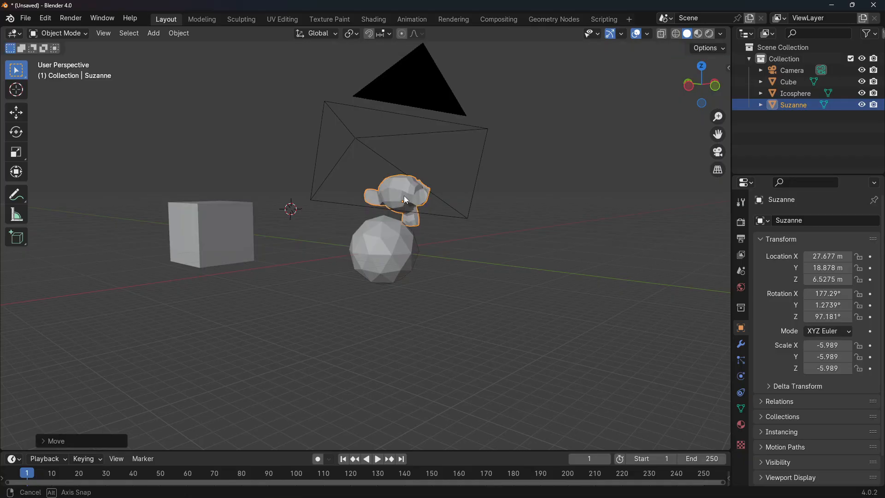
# Preview moving the monkey head along each global axis, clear the constraint and place it at about X -23.3 m, Y 41.0 m, Z -12.1 m.
pyautogui.moveTo(405, 200); pyautogui.dragTo(405, 197, button='middle')
pyautogui.press('g')
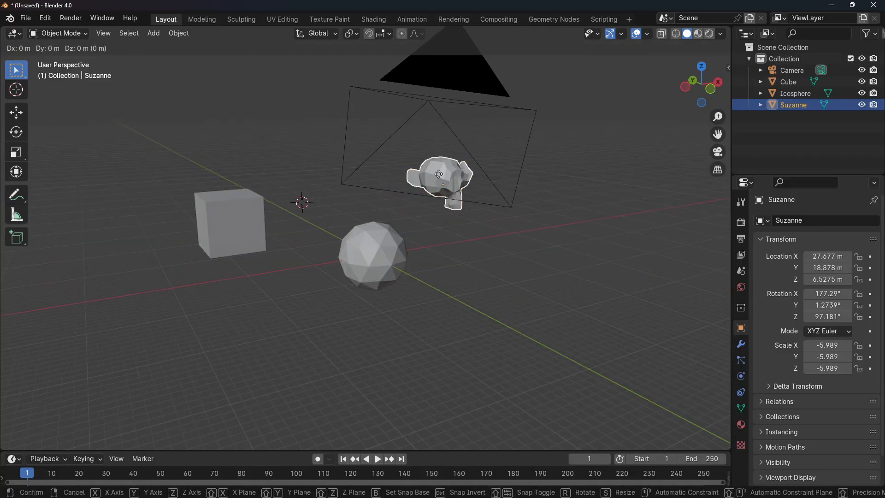
pyautogui.press('x')
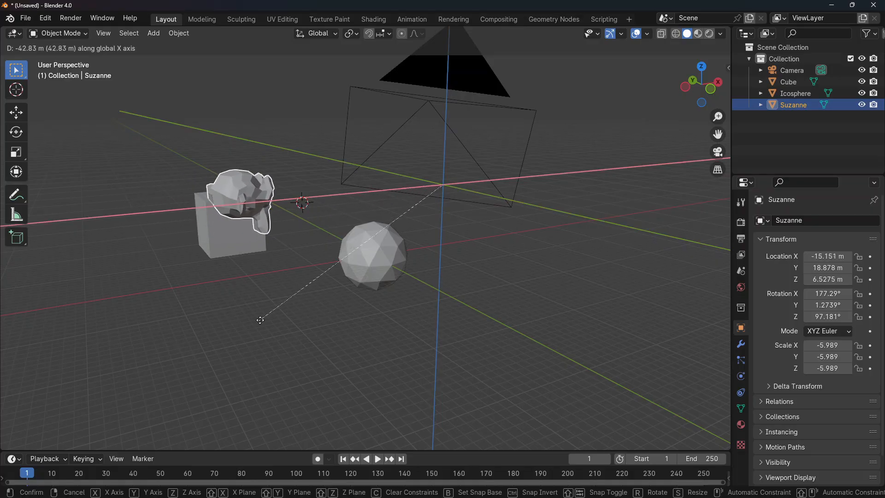
pyautogui.press('z')
pyautogui.press('y')
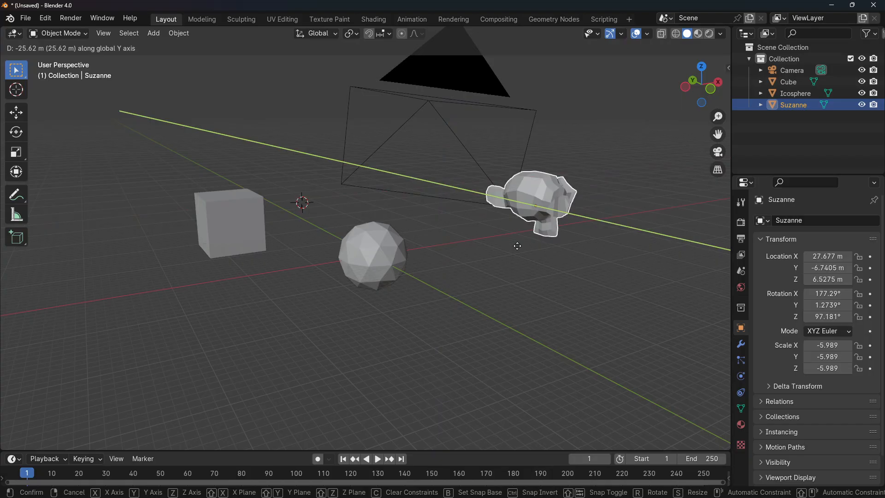
pyautogui.press('c')
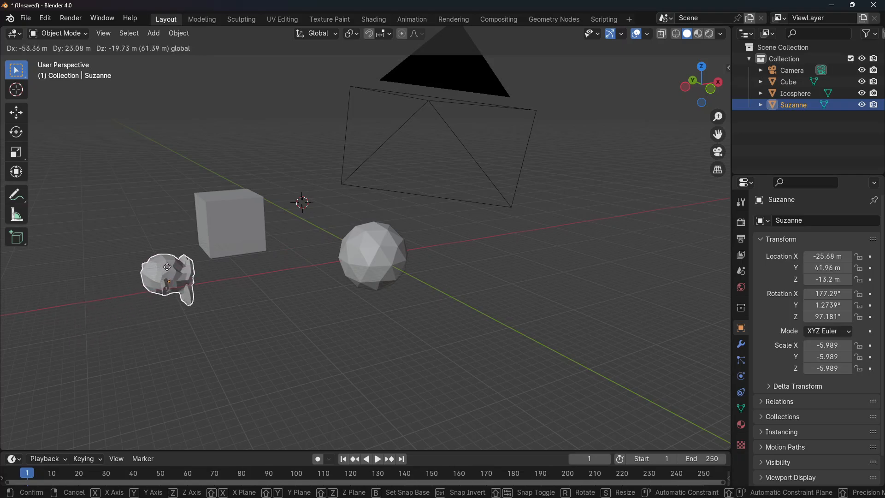
pyautogui.click(179, 270)
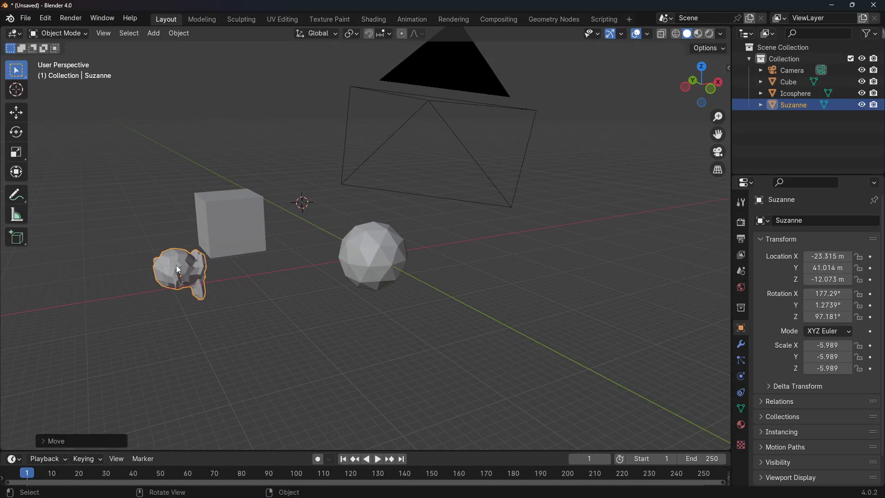
# Try constraining the monkey head's move to the global Y axis, and place it at about X -21.0 m, Y -20.5 m, Z 8.9 m.
pyautogui.moveTo(295, 233); pyautogui.dragTo(626, 267, button='middle')
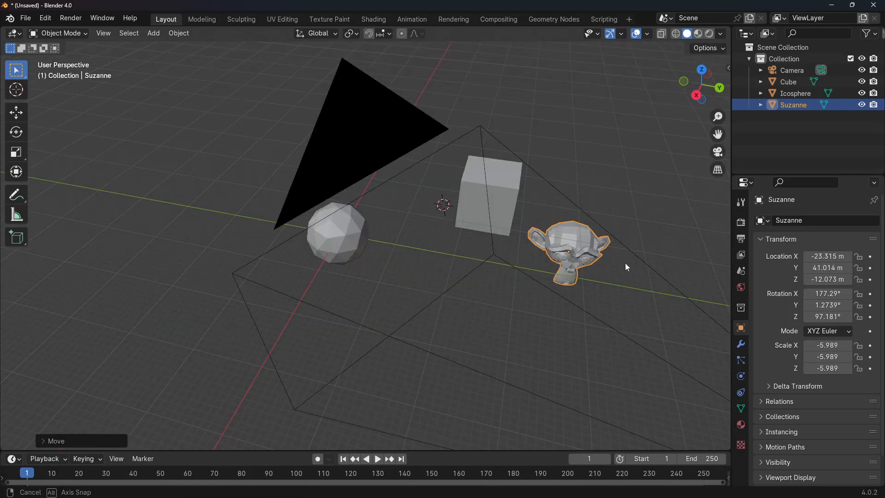
pyautogui.press('g')
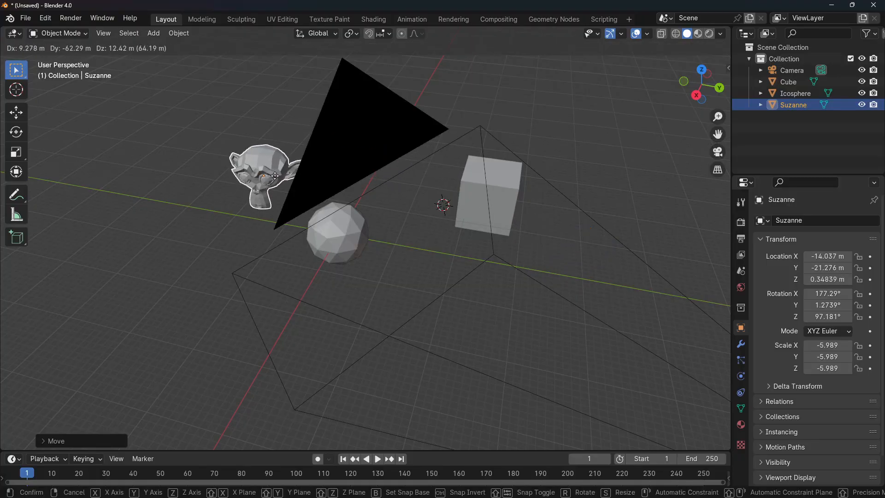
pyautogui.press('y')
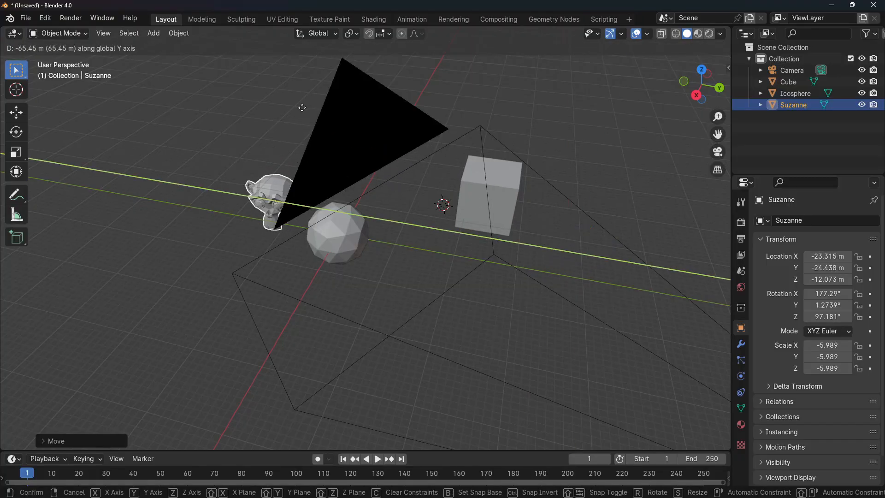
pyautogui.click(305, 168)
# Move the cube freely to about X 14.3 m, Y -7.3 m, Z 5.9 m, and look through the camera.
pyautogui.moveTo(306, 167); pyautogui.dragTo(526, 154, button='middle')
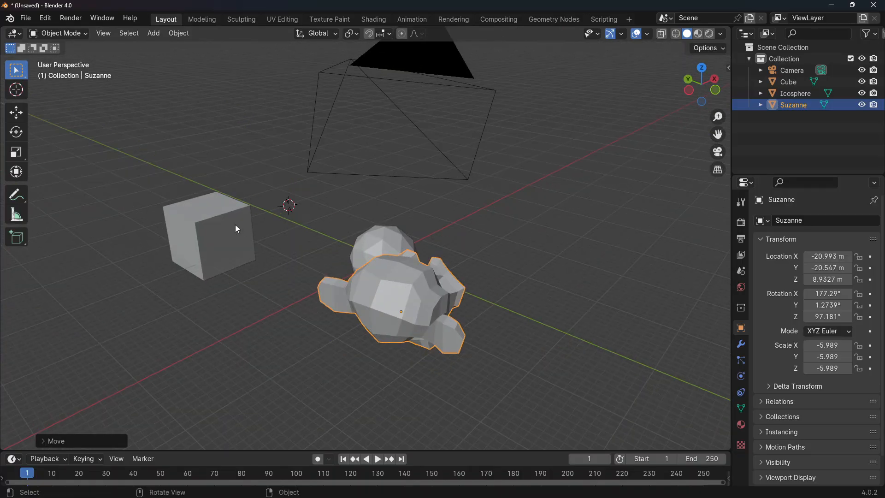
pyautogui.click(236, 226)
pyautogui.press('g')
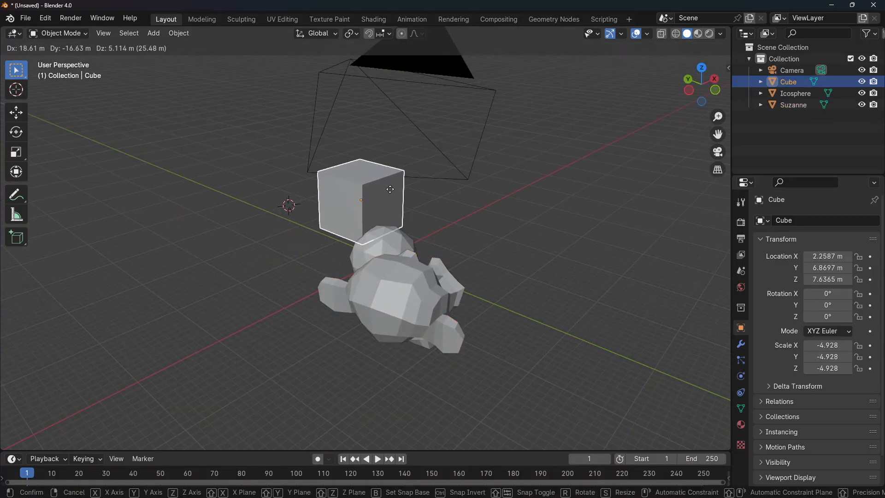
pyautogui.click(499, 202)
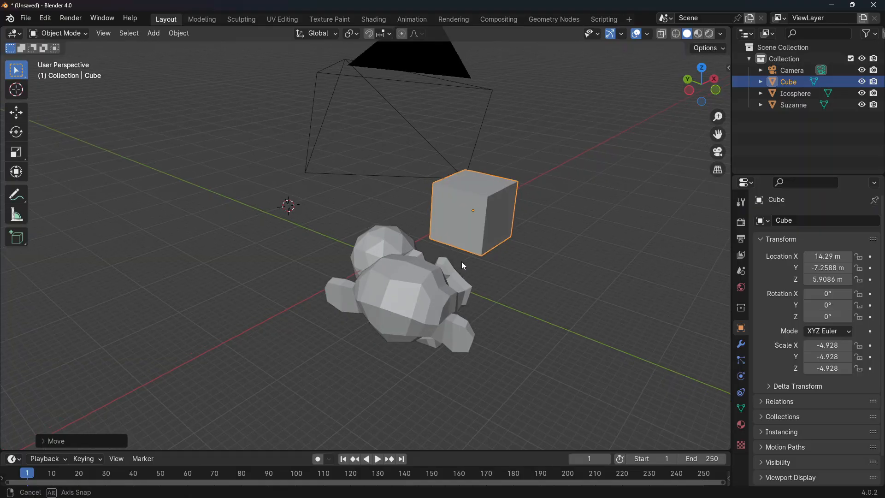
pyautogui.moveTo(463, 266); pyautogui.dragTo(449, 192, button='middle')
pyautogui.press('KP_0')
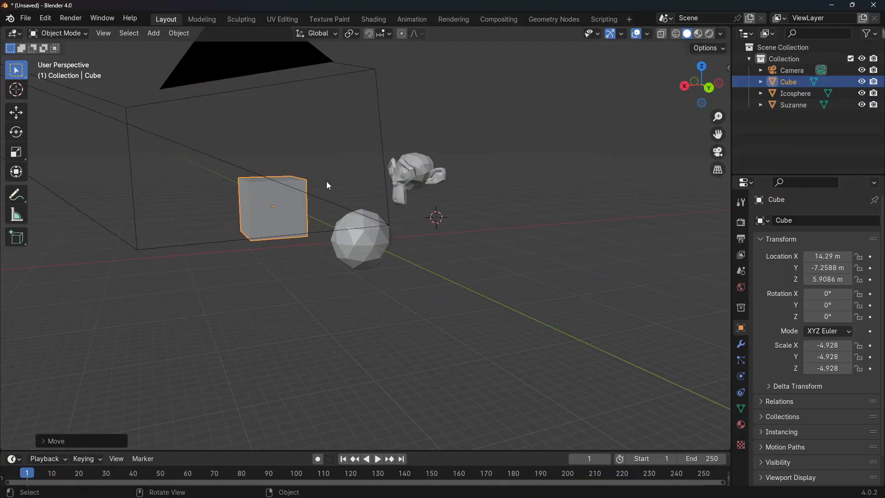
# Add a point light at the 3D cursor.
pyautogui.hotkey('shift', 'a')
pyautogui.moveTo(290, 192)
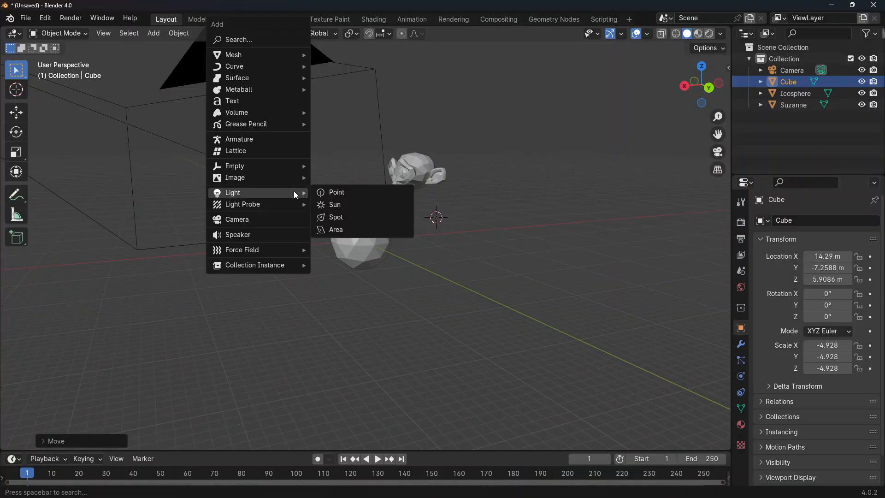
pyautogui.click(365, 196)
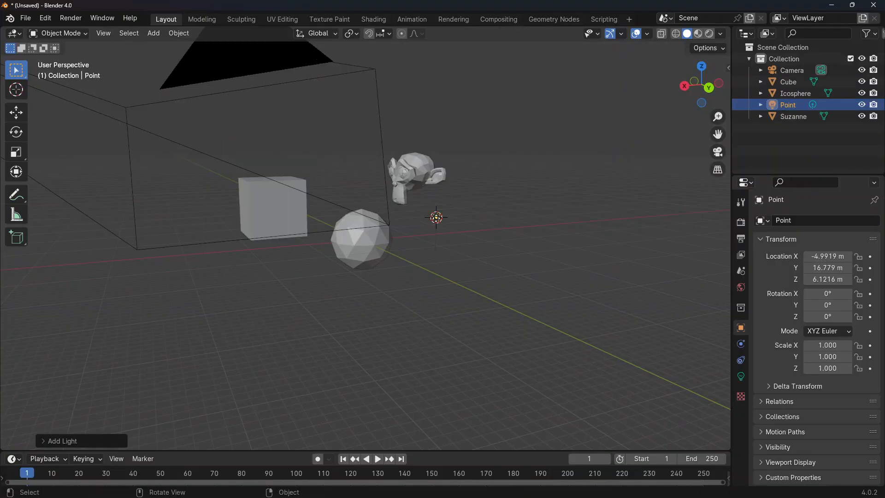
pyautogui.moveTo(484, 200)
pyautogui.mouseDown(button='middle')
pyautogui.moveTo(462, 217)
pyautogui.moveTo(479, 207)
pyautogui.mouseUp(button='middle')
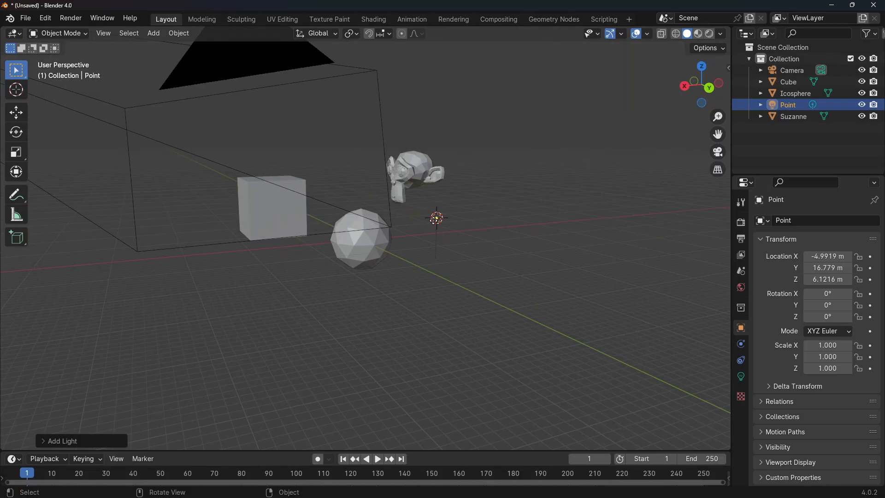
# Delete the monkey head, point light, icosphere, cube and camera from the collection.
pyautogui.click(779, 117)
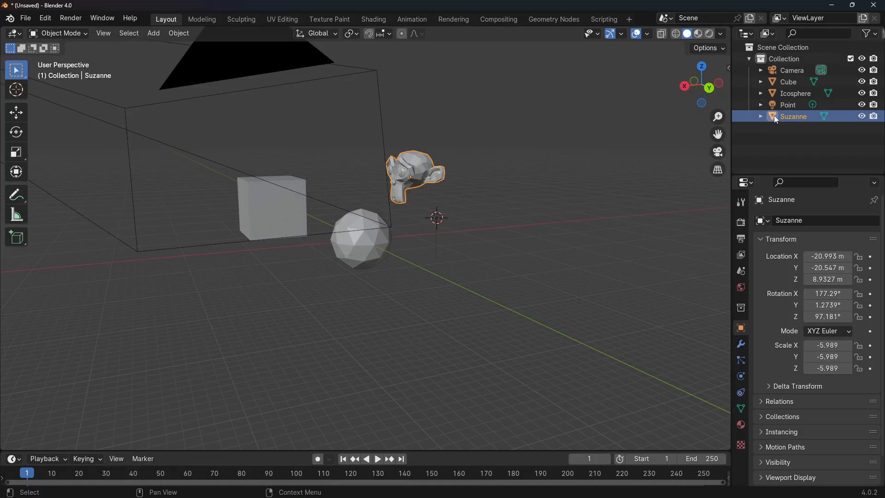
pyautogui.press('Delete')
pyautogui.click(784, 104)
pyautogui.press('Delete')
pyautogui.click(798, 93)
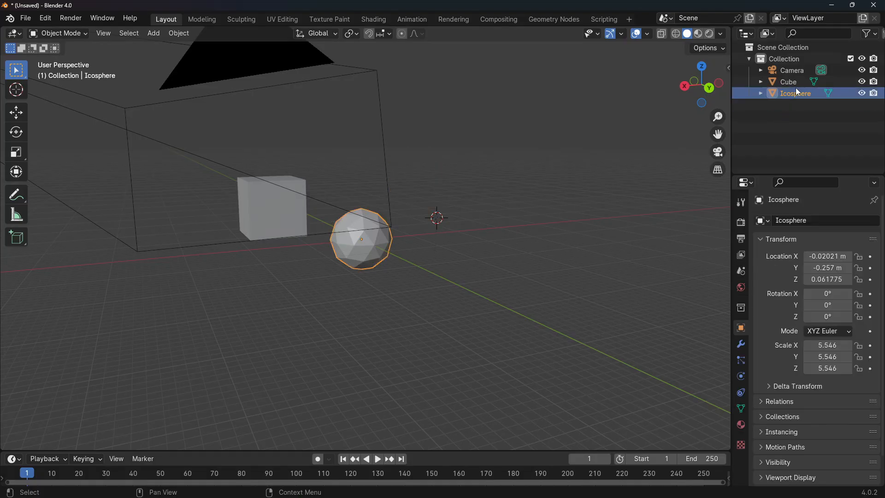
pyautogui.press('Delete')
pyautogui.click(797, 82)
pyautogui.click(799, 71)
pyautogui.press('Delete')
pyautogui.click(792, 73)
pyautogui.press('Delete')
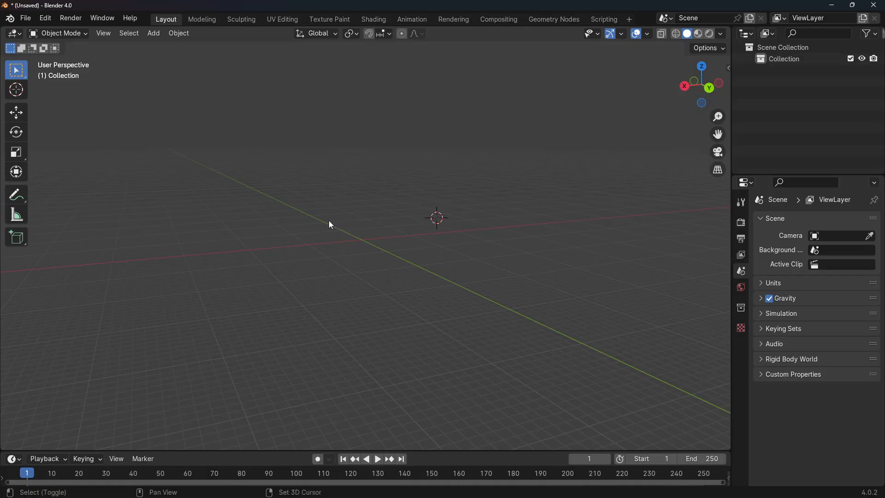
# Place the 3D cursor at about X 5.56 m, Y 12.8 m, Z 3.05 m and add a circle mesh there.
pyautogui.keyDown('shift'); pyautogui.rightClick(260, 204); pyautogui.keyUp('shift')
pyautogui.keyDown('shift'); pyautogui.rightClick(362, 239); pyautogui.keyUp('shift')
pyautogui.click(153, 34)
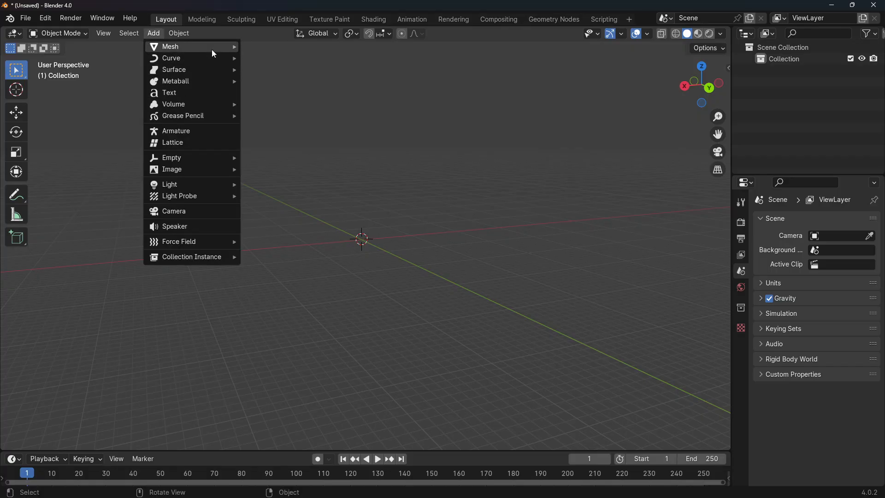
pyautogui.moveTo(229, 49)
pyautogui.click(282, 69)
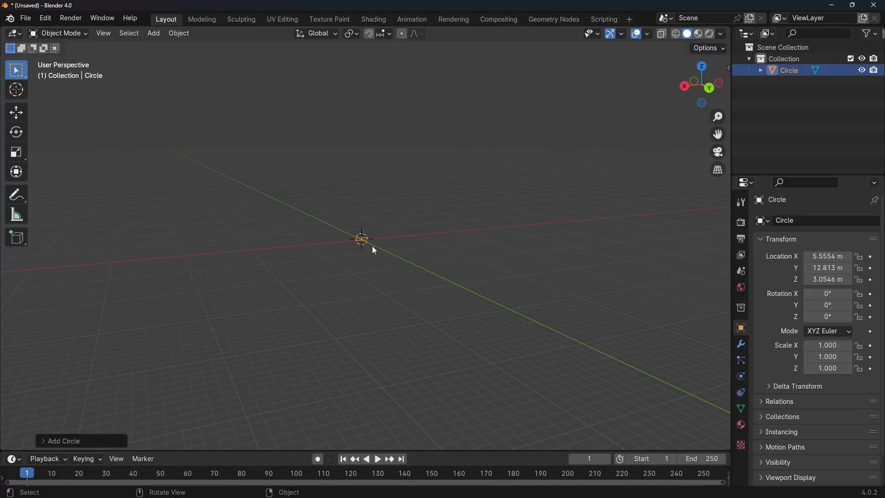
# Add a UV sphere at the 3D cursor and scale it uniformly to about 9.54.
pyautogui.click(157, 38)
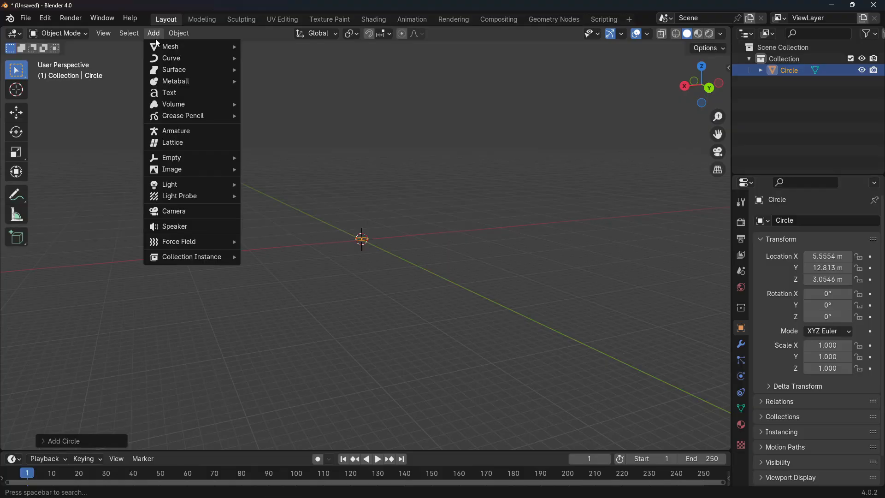
pyautogui.moveTo(214, 50)
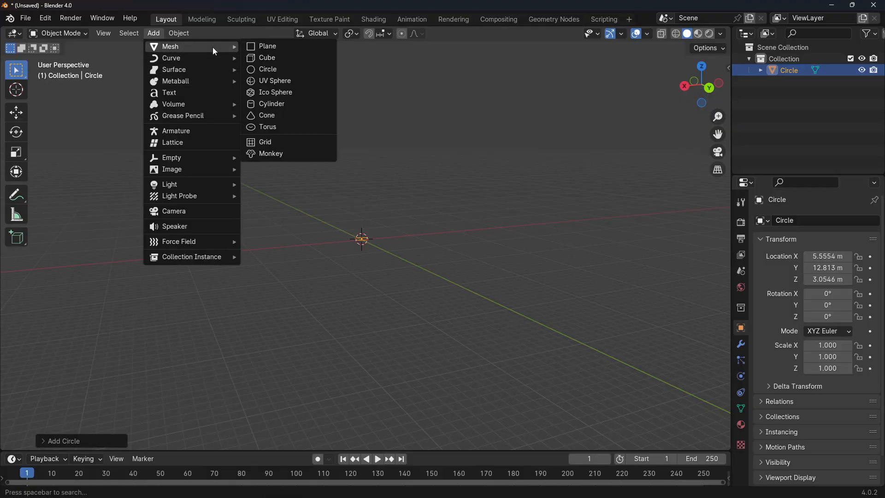
pyautogui.click(295, 81)
pyautogui.press('s')
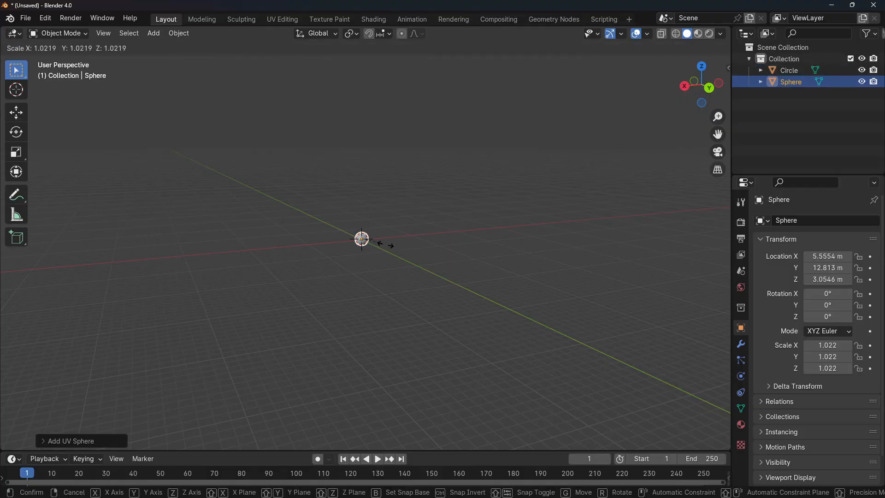
pyautogui.click(550, 296)
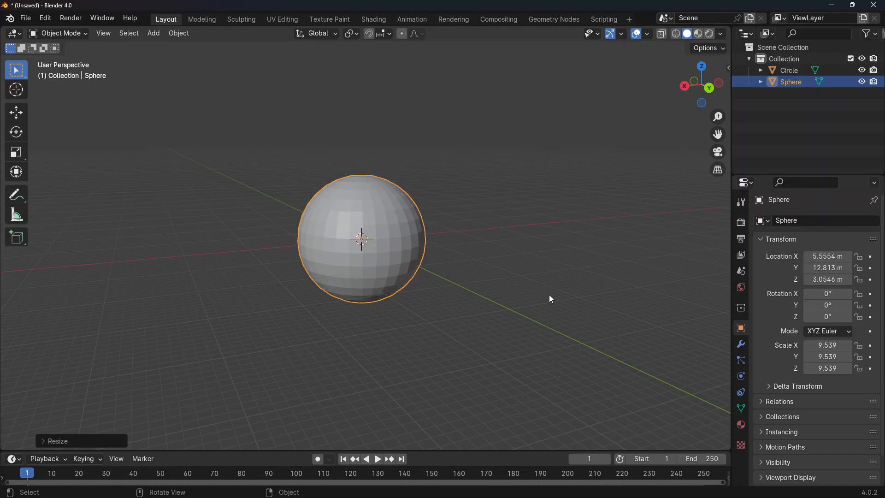
# Preview the sphere in Material Preview and Rendered shading, and set the viewport shading to Wireframe.
pyautogui.moveTo(531, 302); pyautogui.dragTo(496, 282, button='middle')
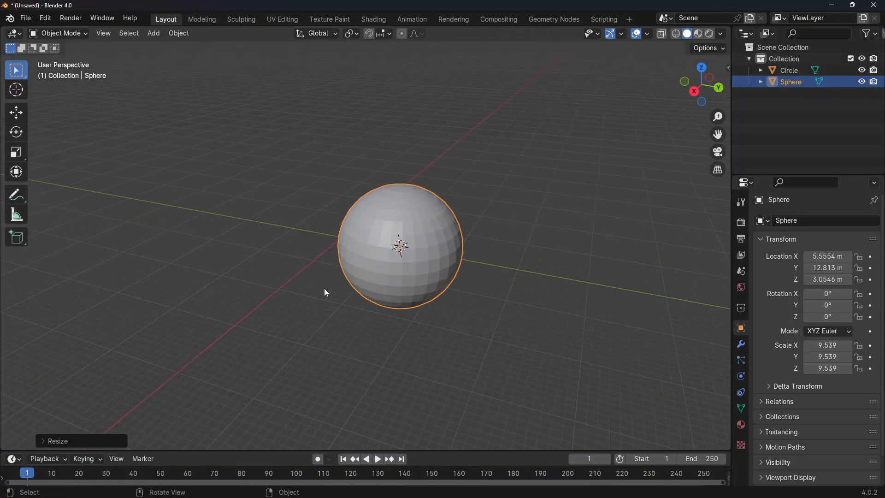
pyautogui.moveTo(326, 292); pyautogui.dragTo(662, 267, button='middle')
pyautogui.moveTo(469, 257); pyautogui.dragTo(626, 150, button='middle')
pyautogui.click(703, 35)
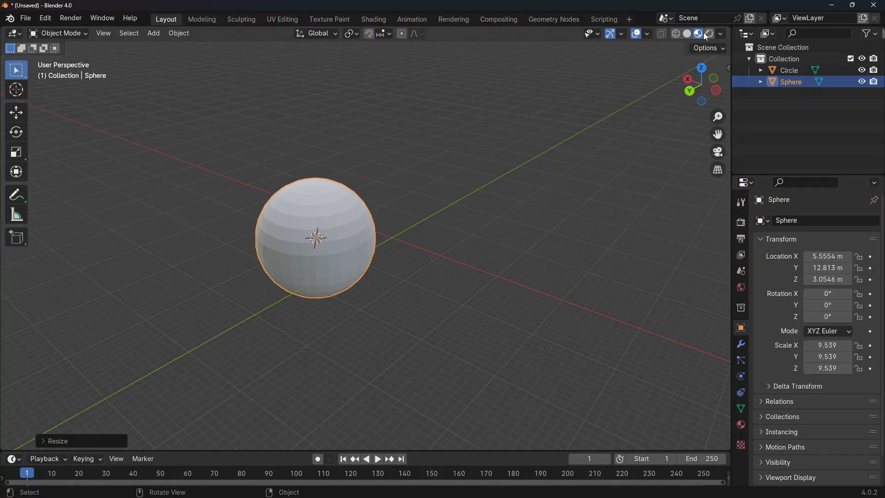
pyautogui.click(710, 34)
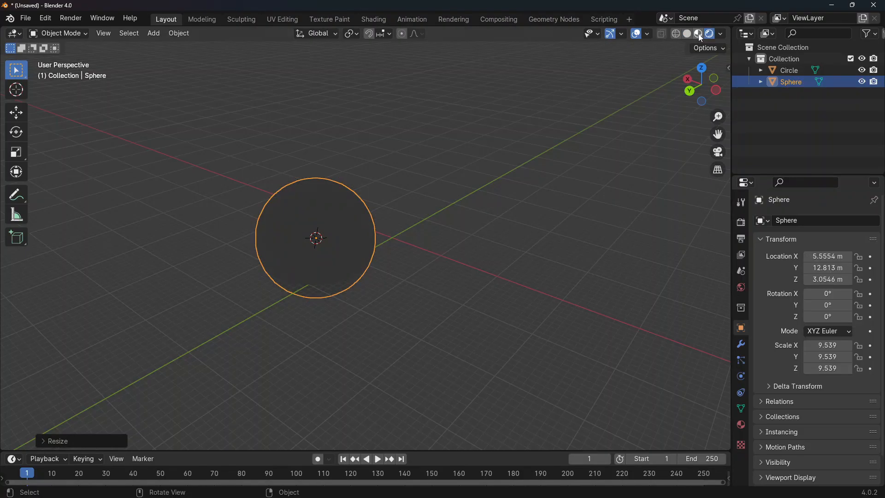
pyautogui.click(677, 33)
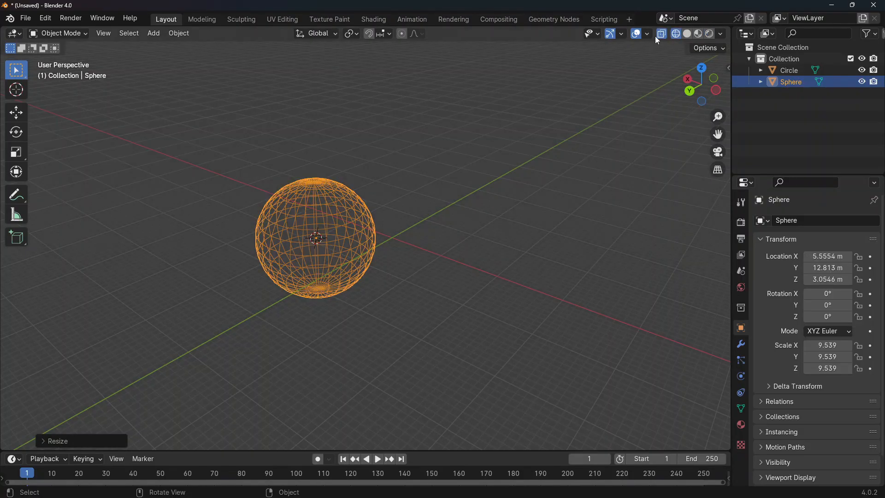
# Examine the viewport overlay settings and the gizmo display options.
pyautogui.click(649, 34)
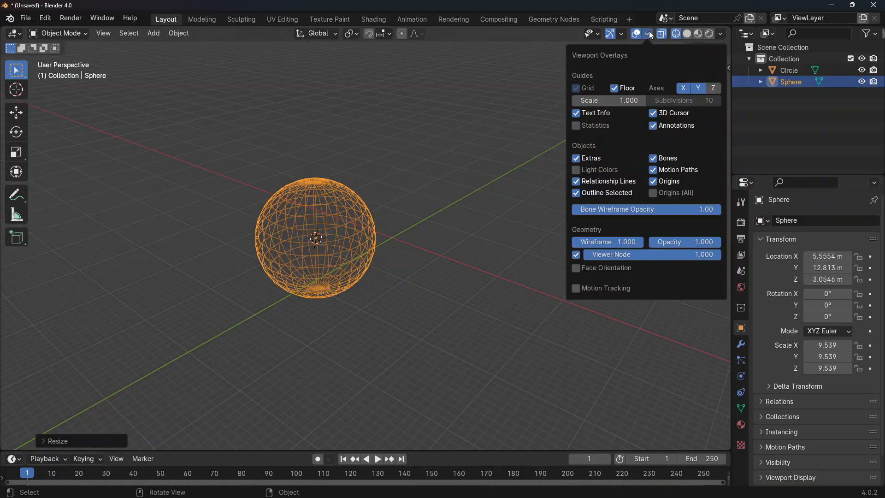
pyautogui.click(622, 34)
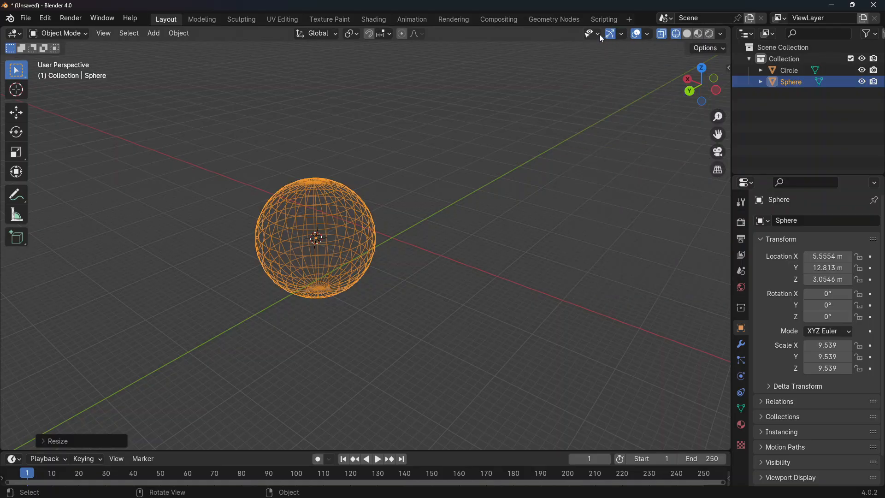